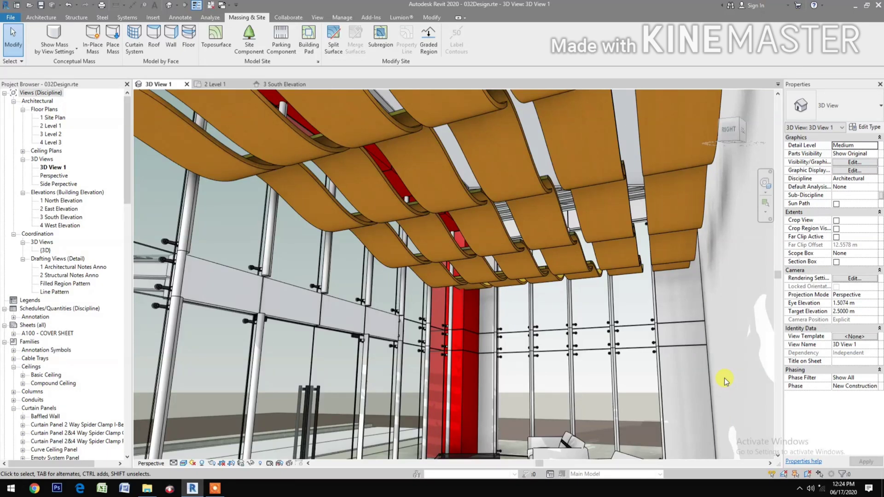
Create a new family from the Metric Generic Model Pattern Based.rft template in the English templates folder
click(10, 17)
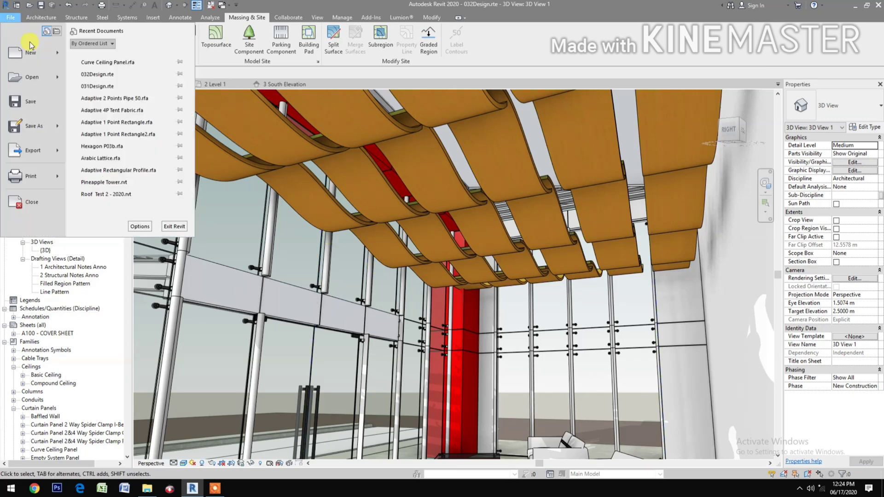
mouse_move(34, 56)
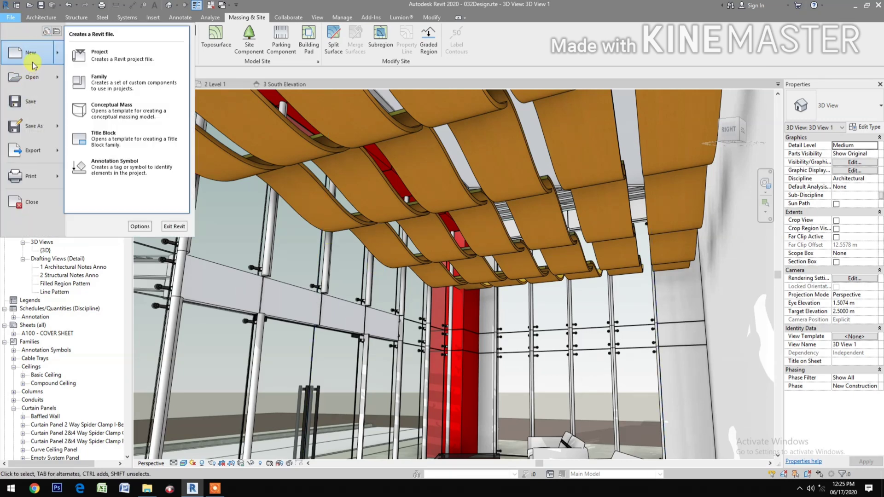
click(119, 87)
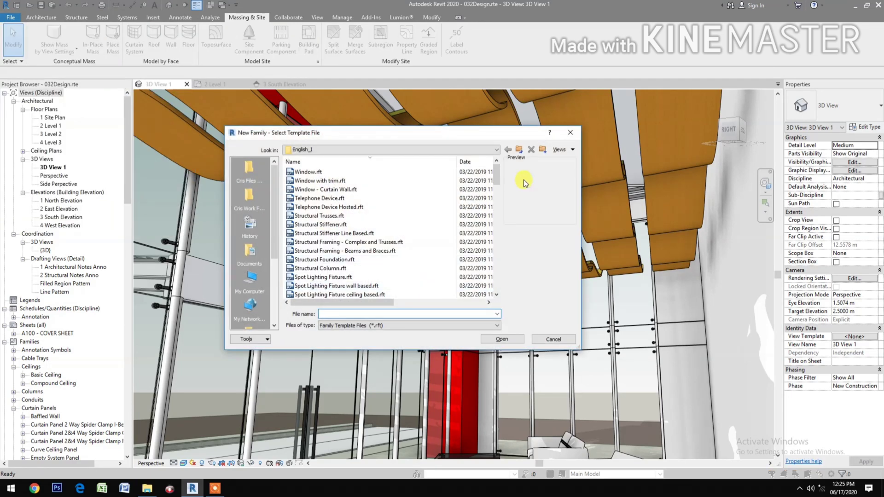
click(519, 150)
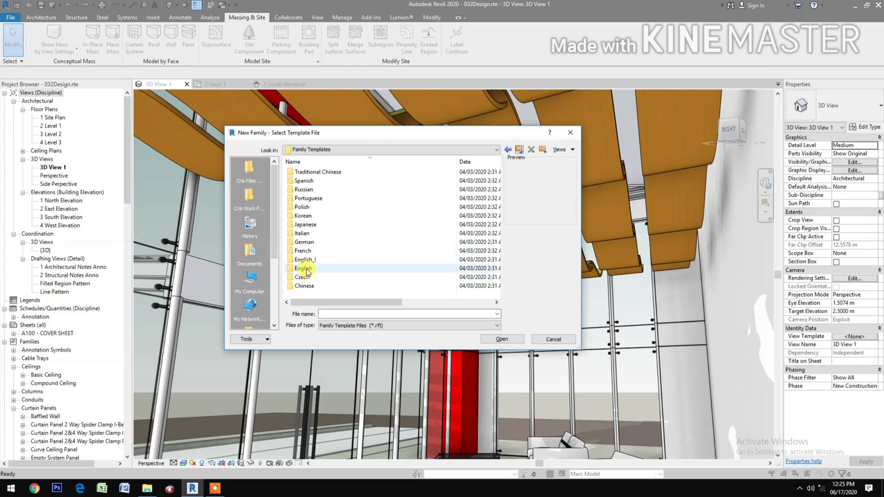
double_click(344, 269)
scroll(352, 280, down, 12)
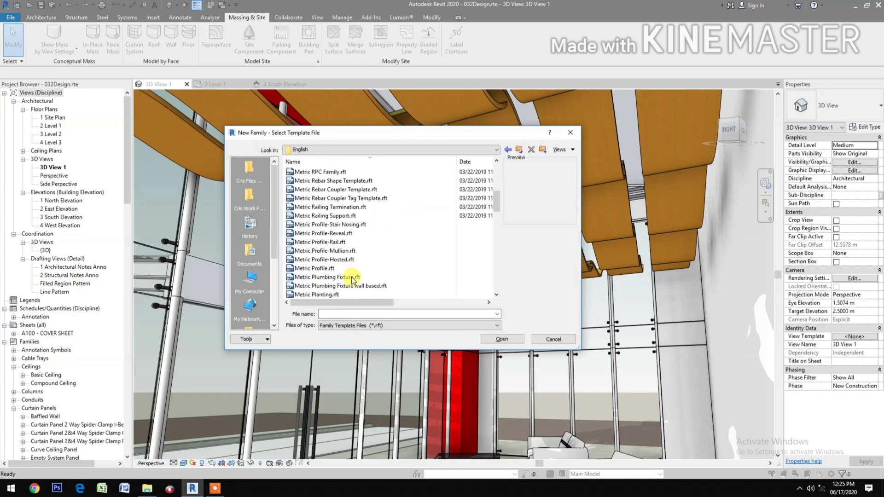
click(350, 268)
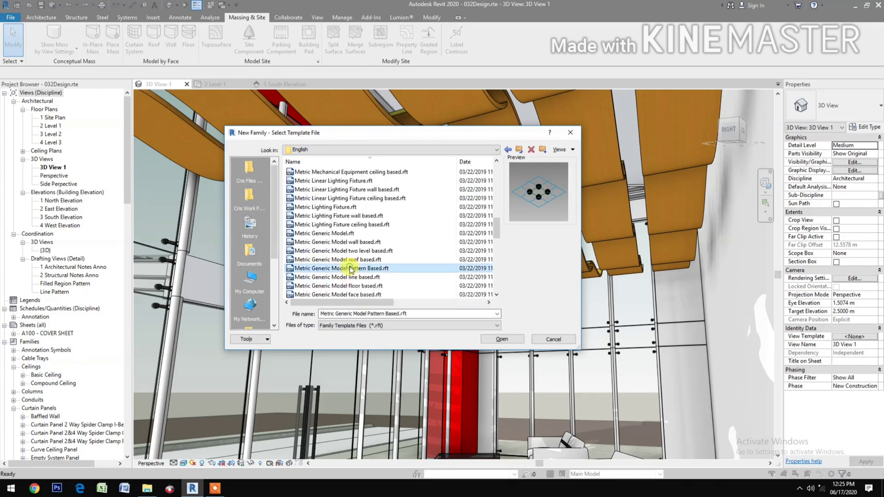
click(484, 338)
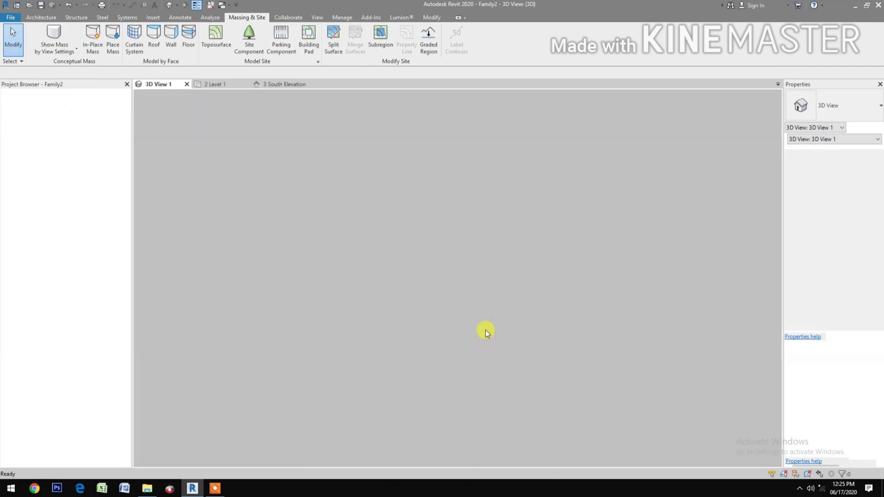
Set the tile pattern grid's horizontal spacing to 1000 and its vertical spacing to 2000
scroll(536, 363, up, 2)
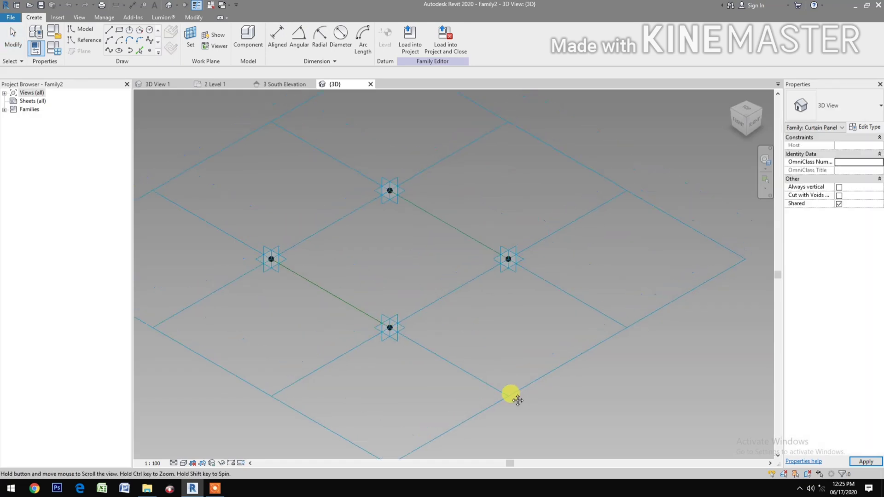
click(556, 374)
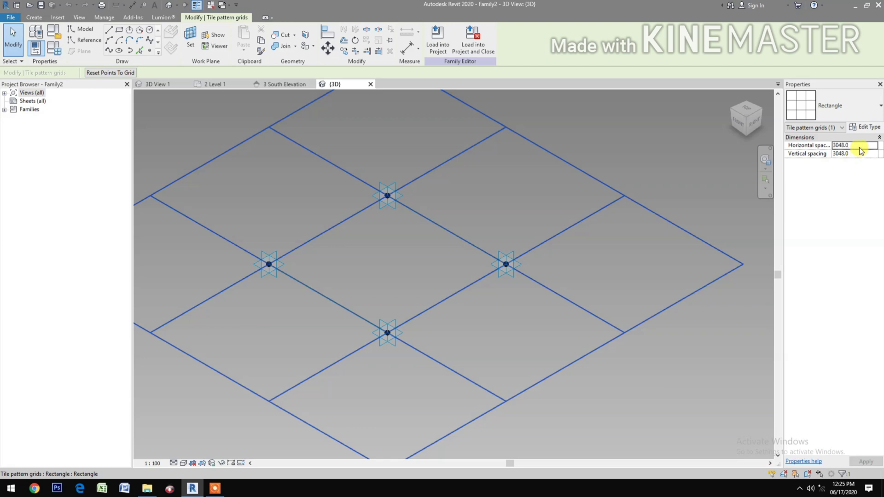
click(859, 145)
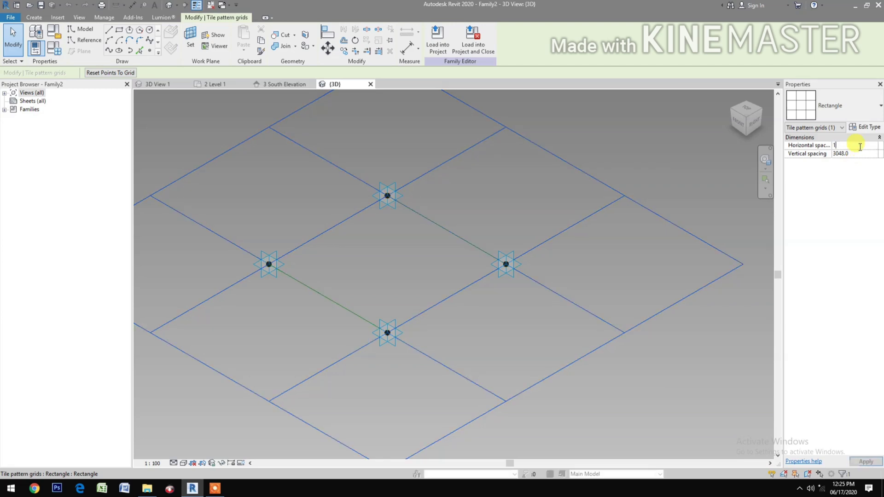
text(1000)
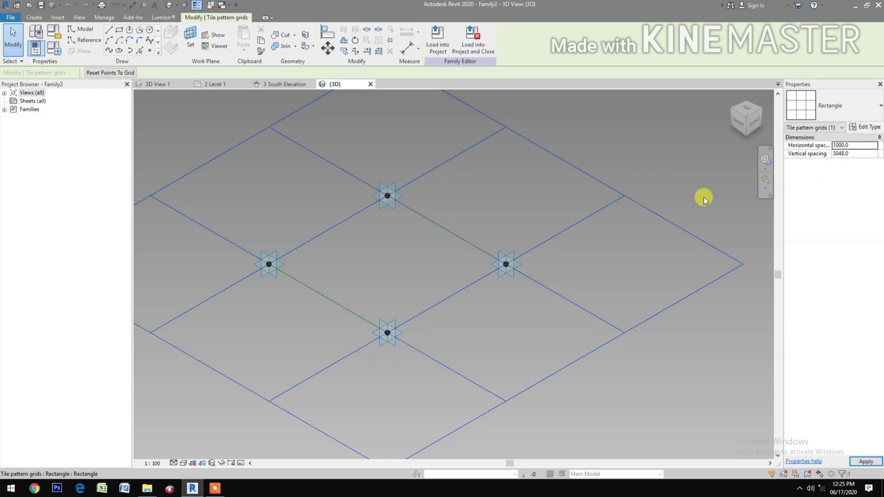
key(Return)
middle_drag(645, 307, 660, 361)
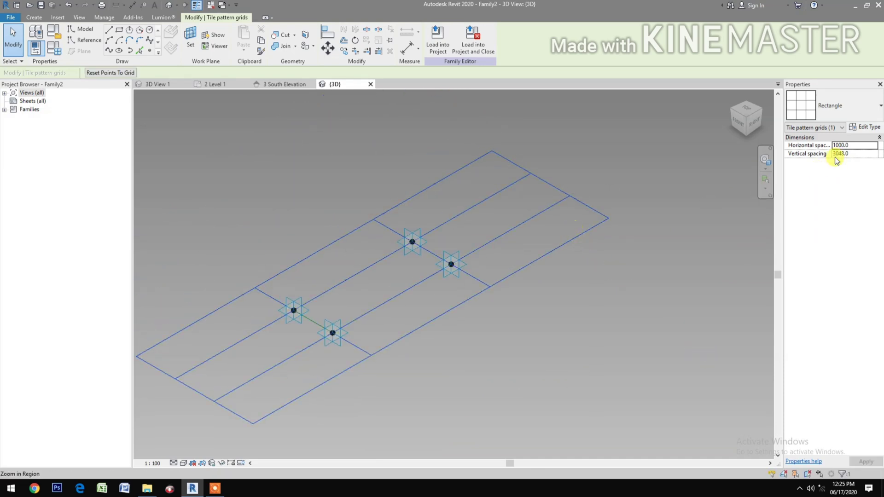
click(857, 153)
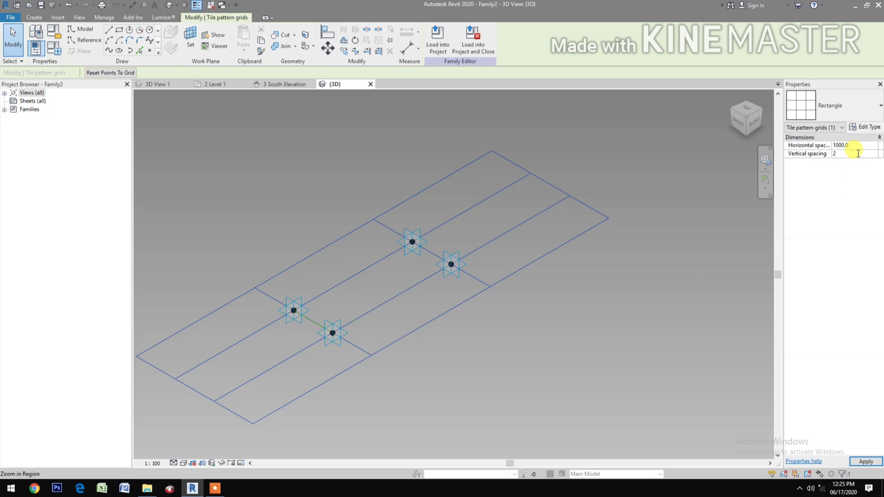
text(2000)
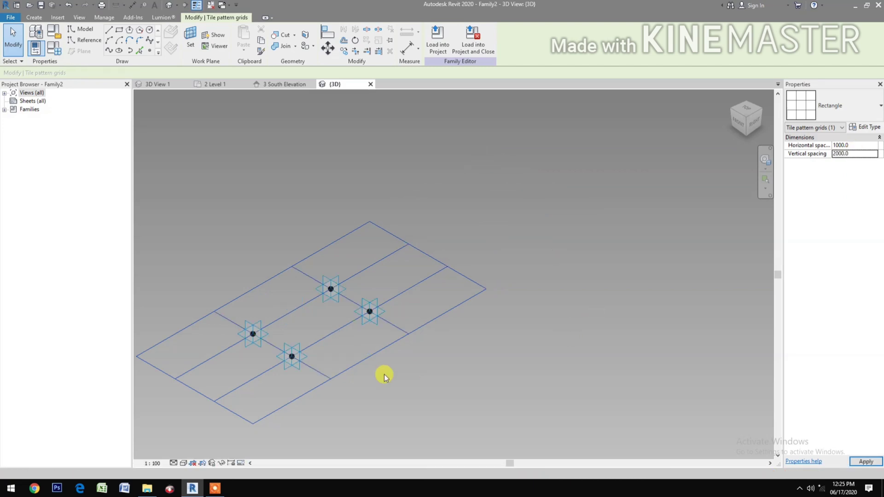
Deselect the tile pattern grid and set the 3D view's scale to 1:20
middle_drag(453, 407, 491, 400)
scroll(461, 375, up, 3)
scroll(481, 387, down, 1)
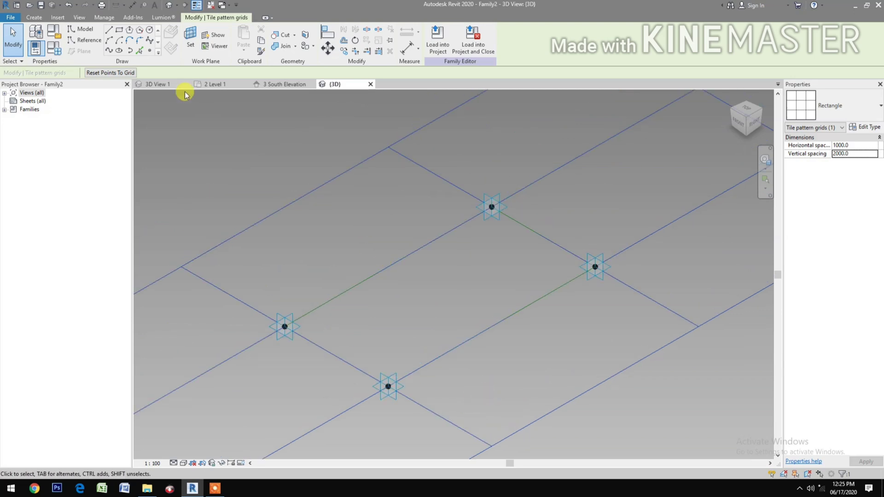
click(416, 324)
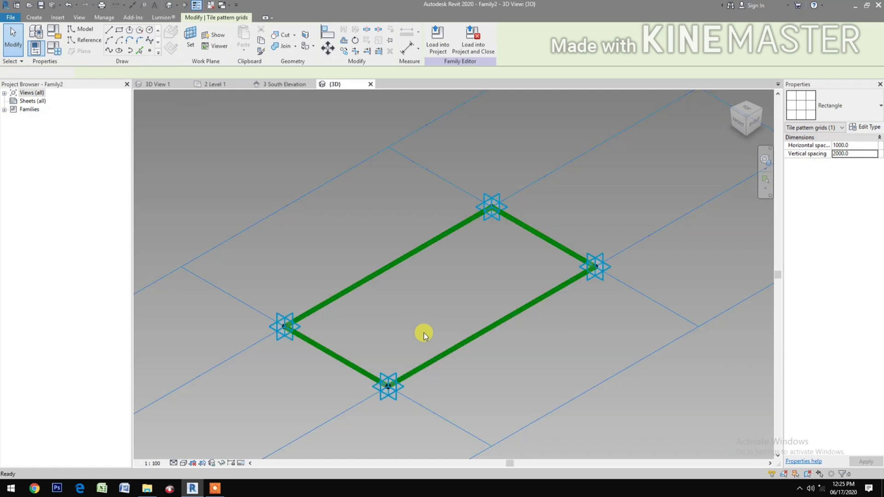
click(153, 463)
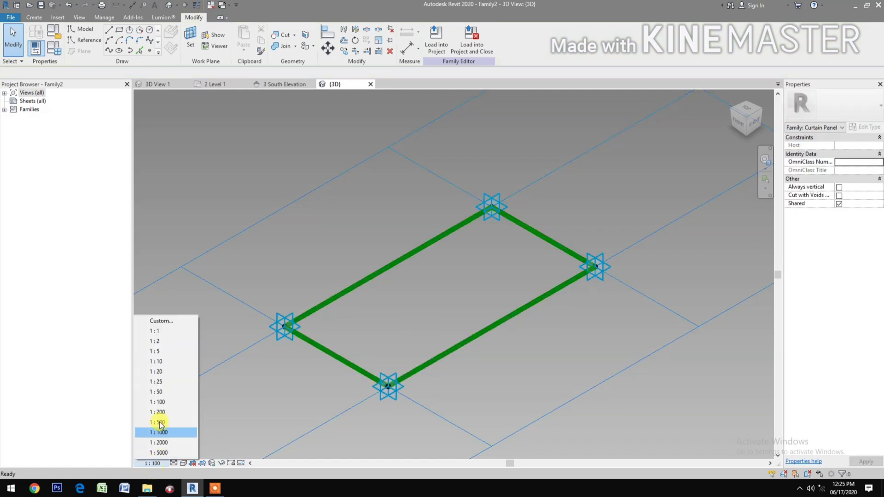
click(164, 372)
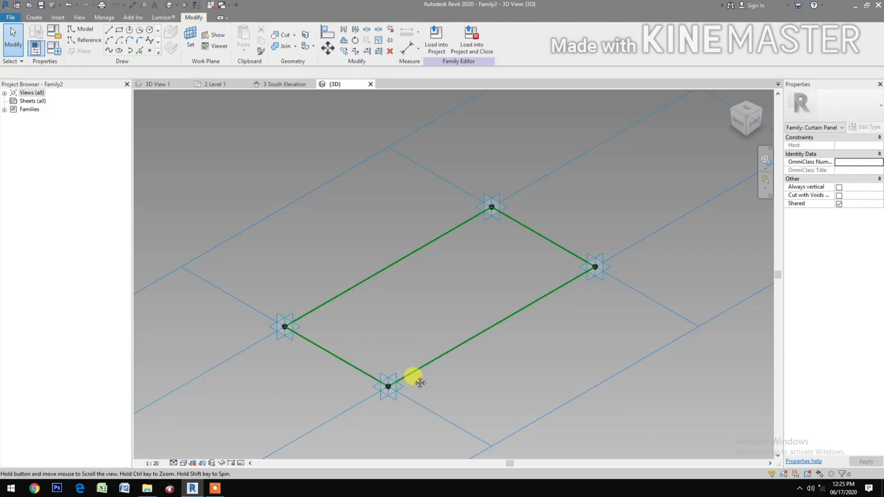
Place a reference point on each of the four adaptive corner points, drawing on the work plane and picking each corner's plane as host
scroll(412, 376, down, 2)
middle_drag(448, 385, 451, 388)
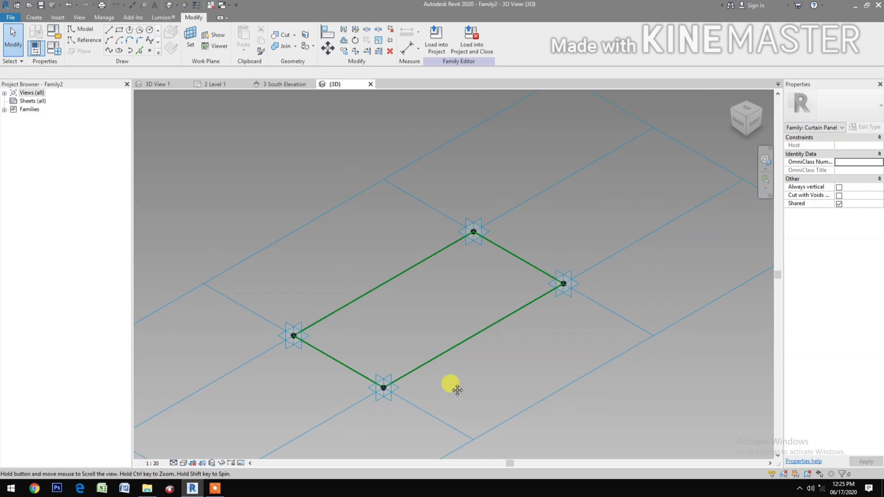
click(151, 51)
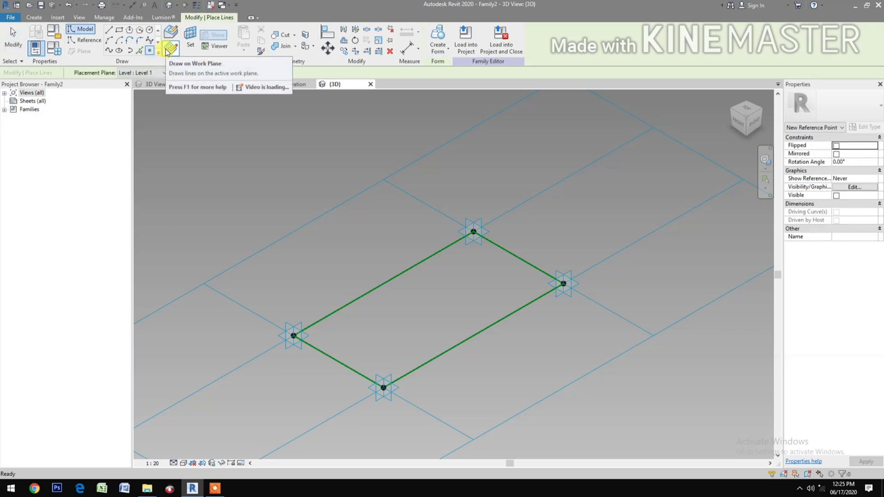
click(168, 52)
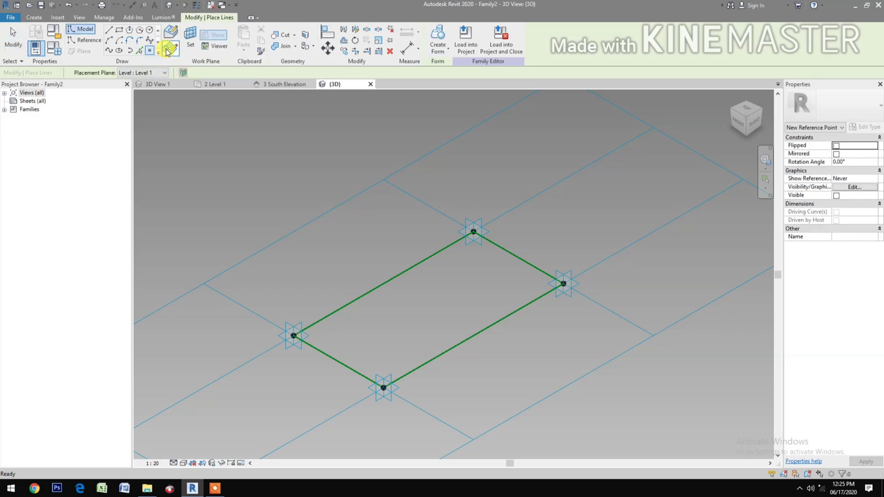
click(190, 39)
click(267, 338)
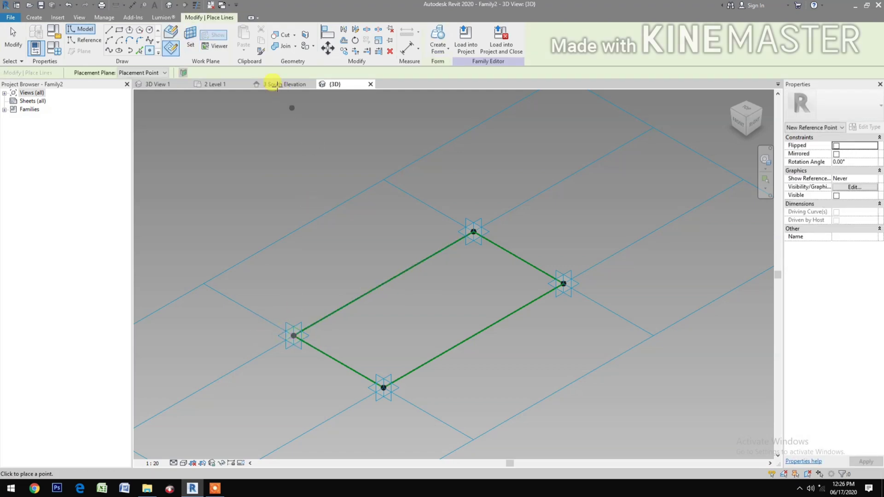
click(189, 41)
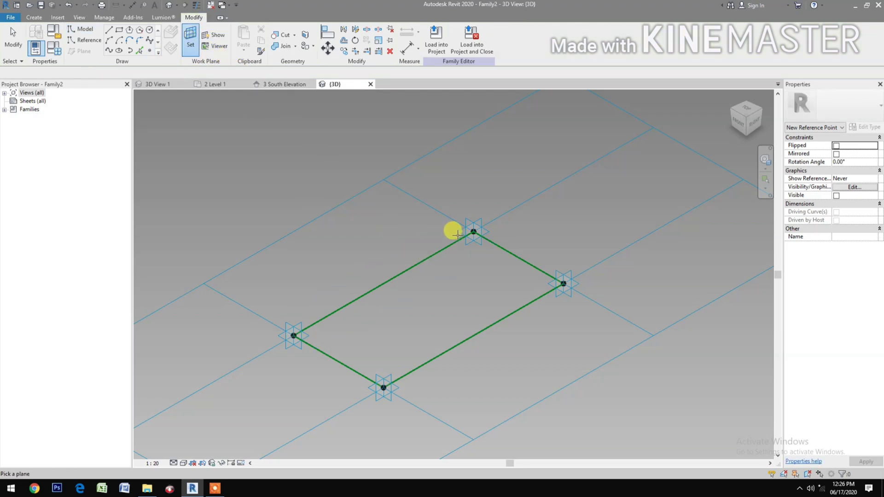
click(465, 229)
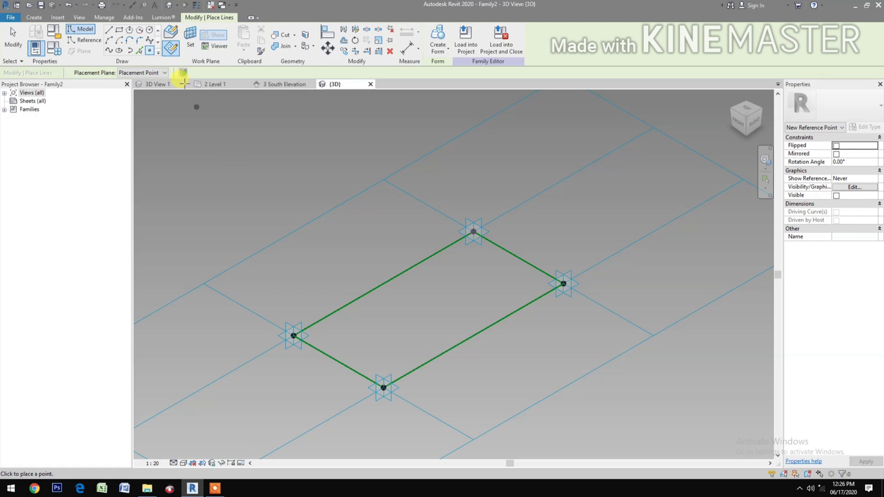
click(189, 40)
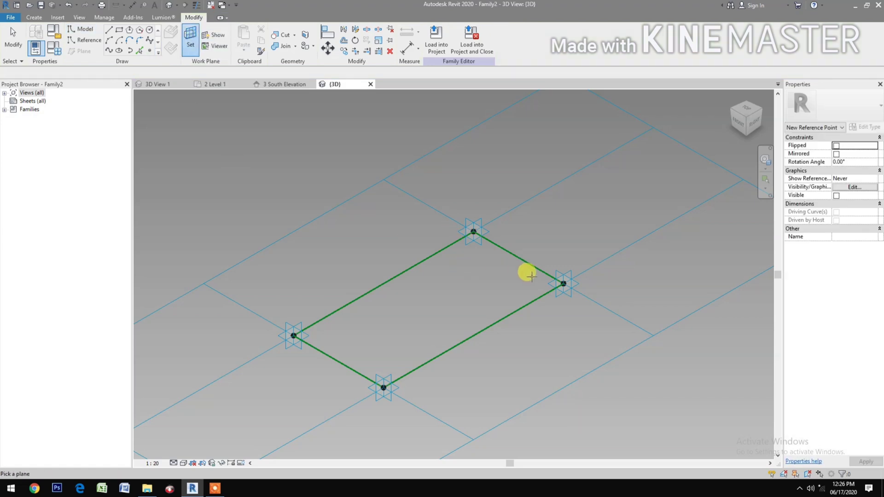
click(559, 280)
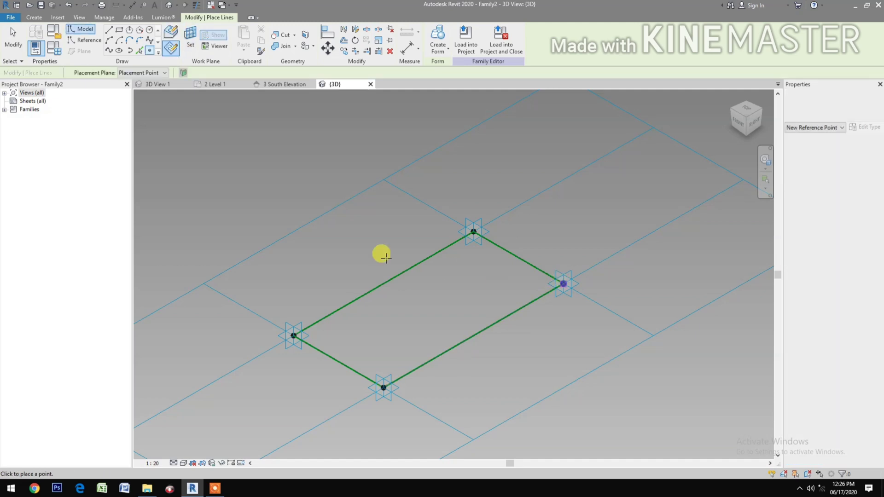
click(194, 42)
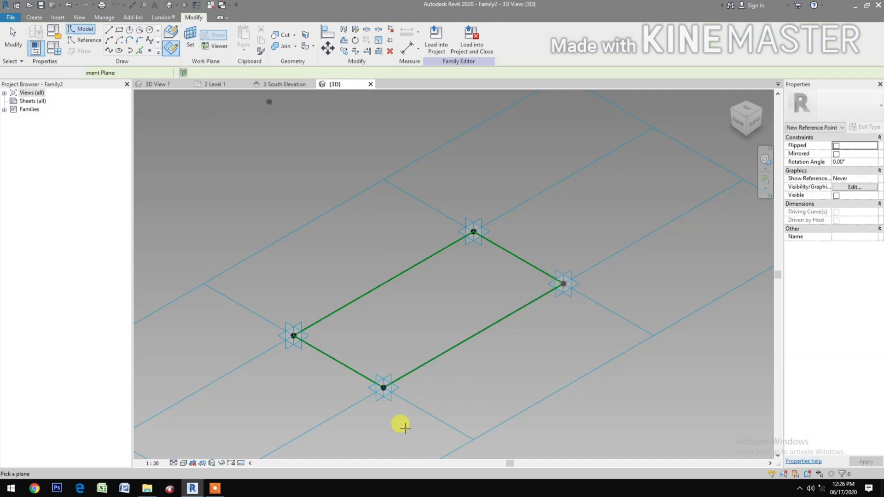
click(370, 388)
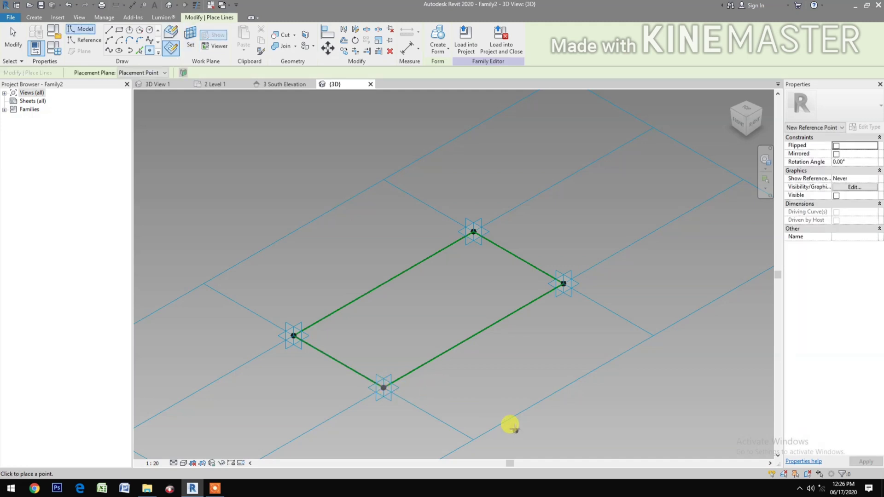
key(Escape)
key(Escape)
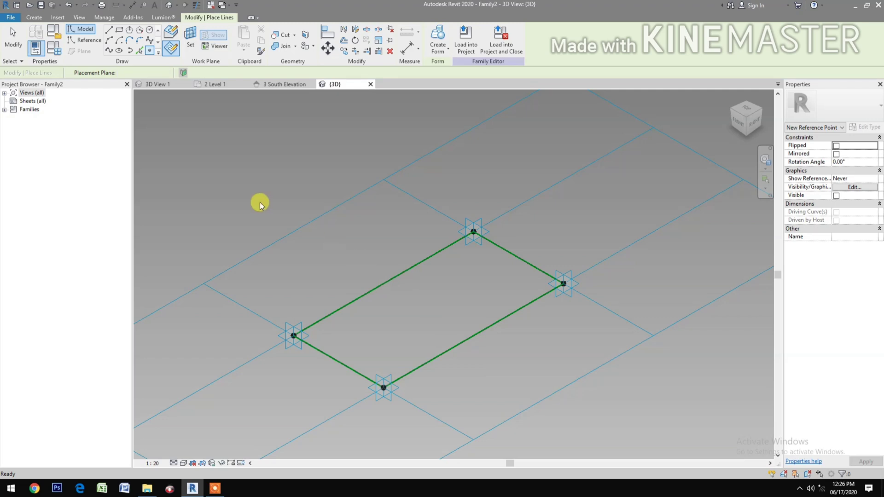
Select the whole panel frame and filter the selection down to only the Reference Points category
drag(258, 195, 591, 407)
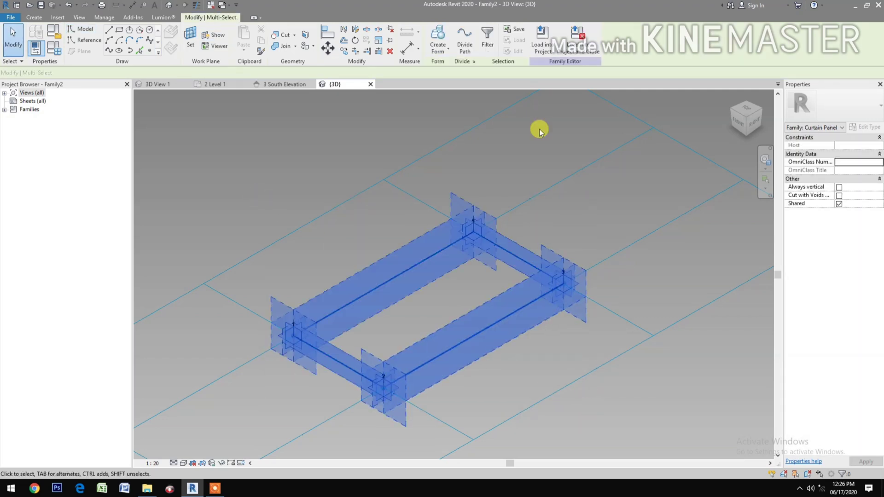
click(489, 46)
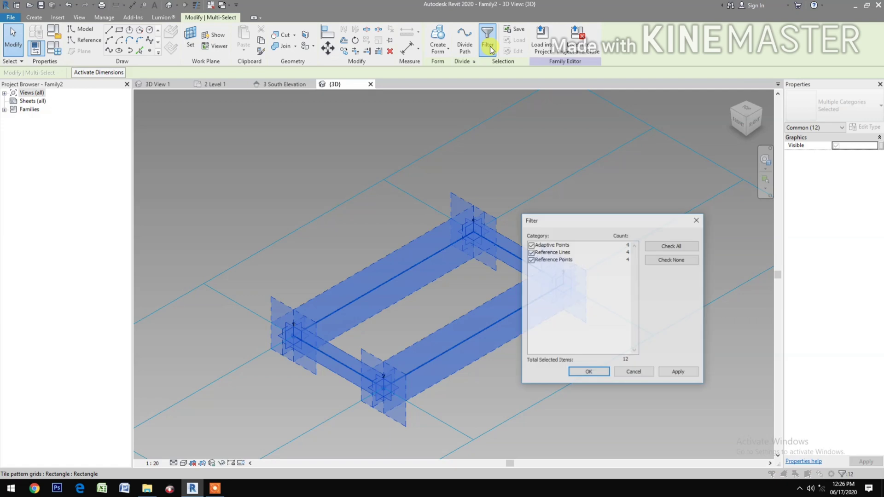
click(668, 260)
click(530, 261)
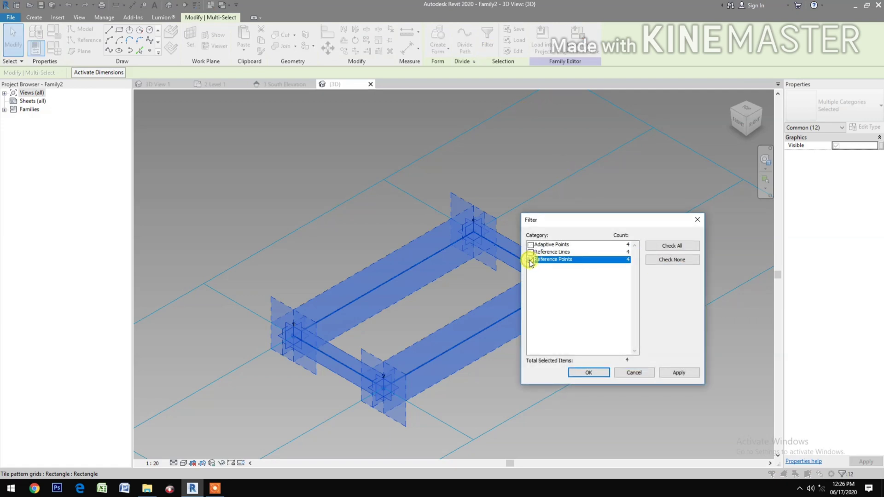
click(588, 373)
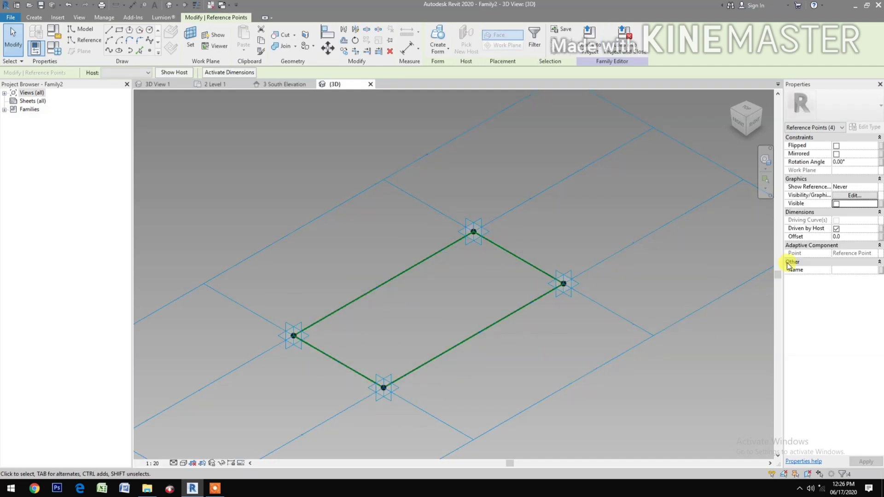
Associate the four reference points' offset with a new type-based family parameter named Offset, grouped under Dimensions
click(880, 237)
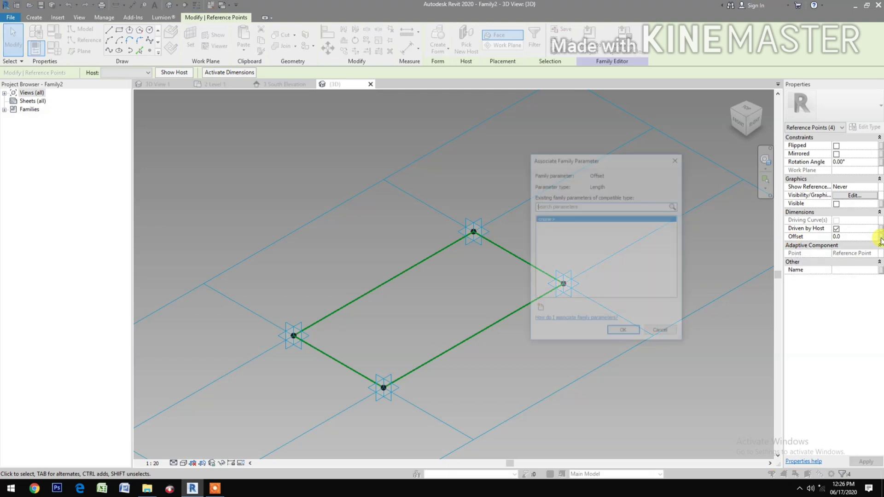
click(539, 308)
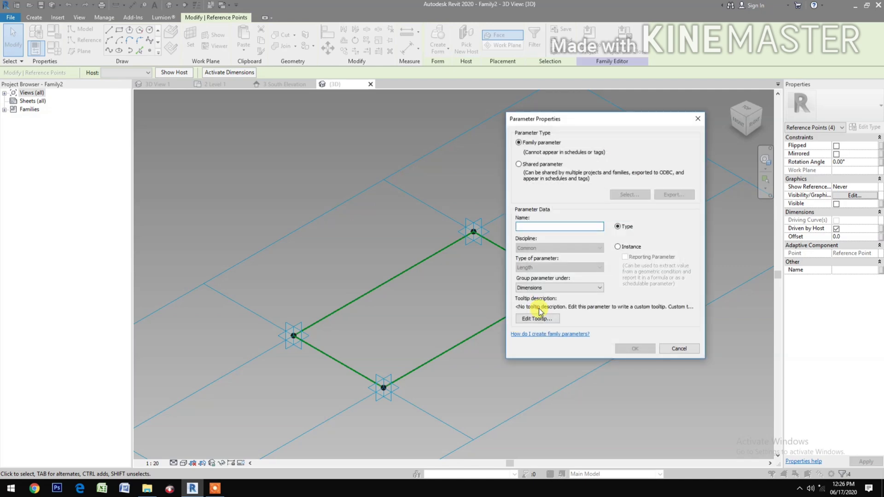
text(Offset)
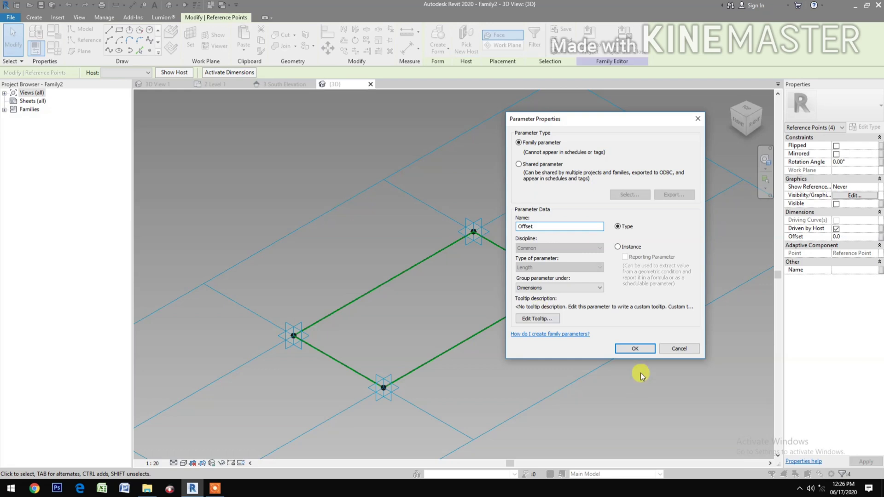
click(629, 349)
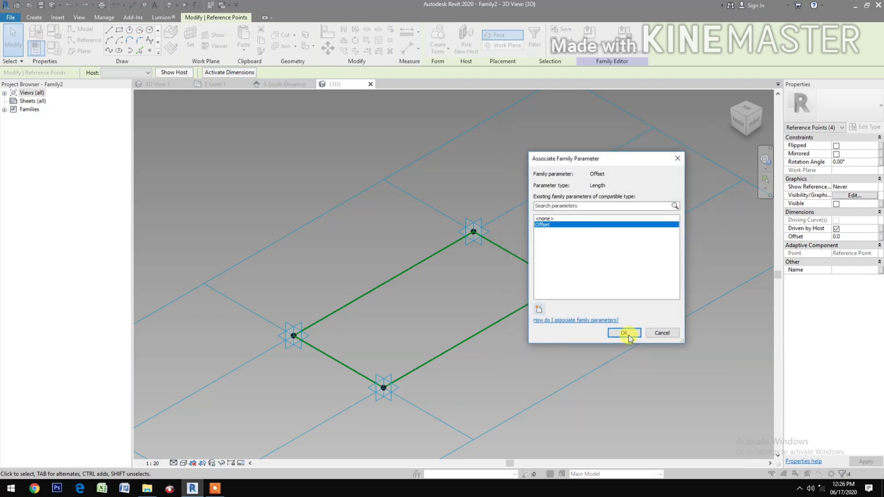
click(624, 332)
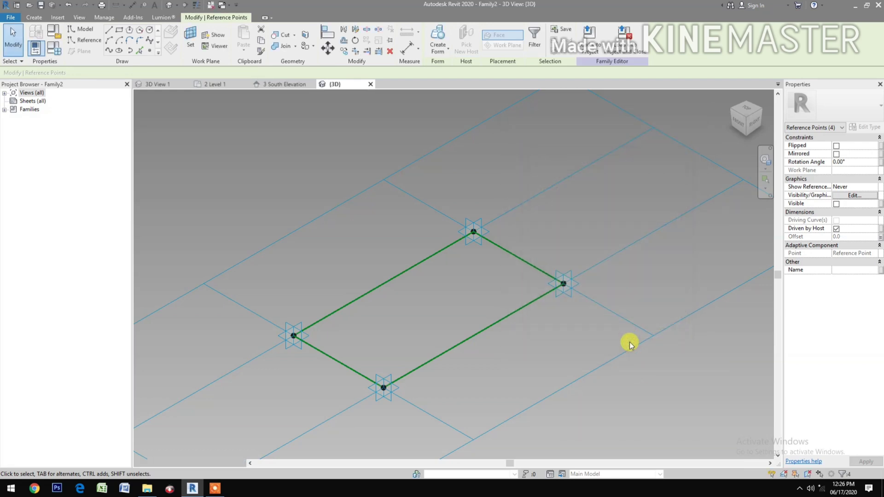
Set the family's Offset parameter to 500, apply it, and deselect the reference points
click(55, 52)
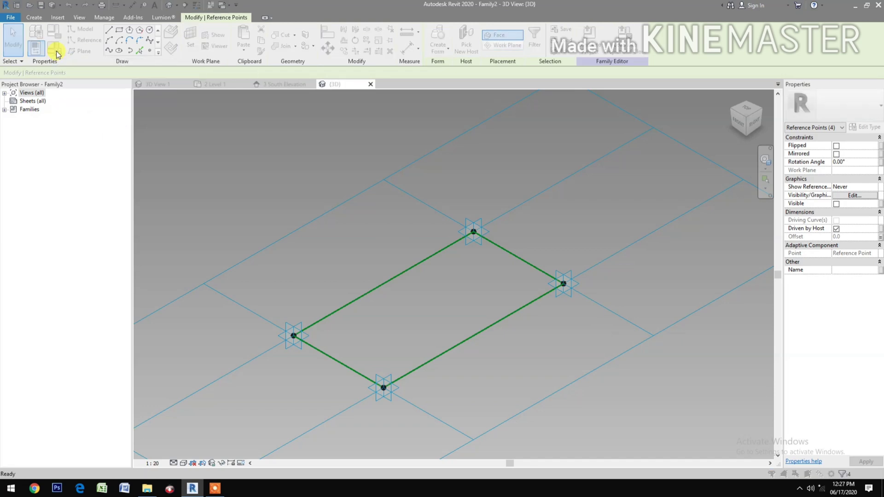
click(156, 228)
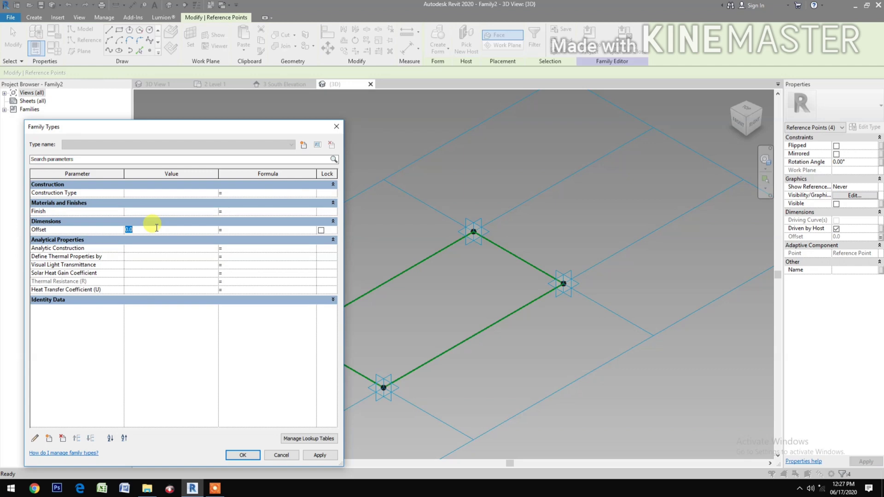
text(500)
click(321, 455)
click(232, 455)
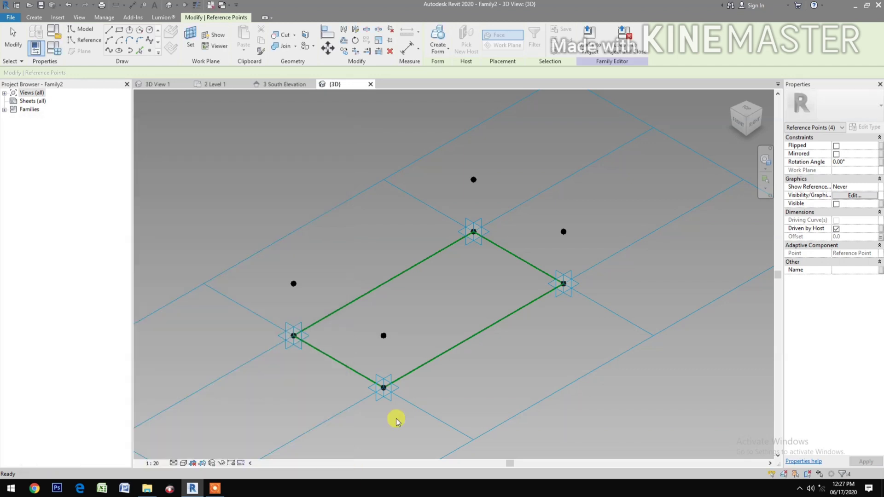
click(472, 385)
Connect the two offset points above the panel's near short edge with a spline through points and make it a reference line
middle_drag(473, 385, 485, 388)
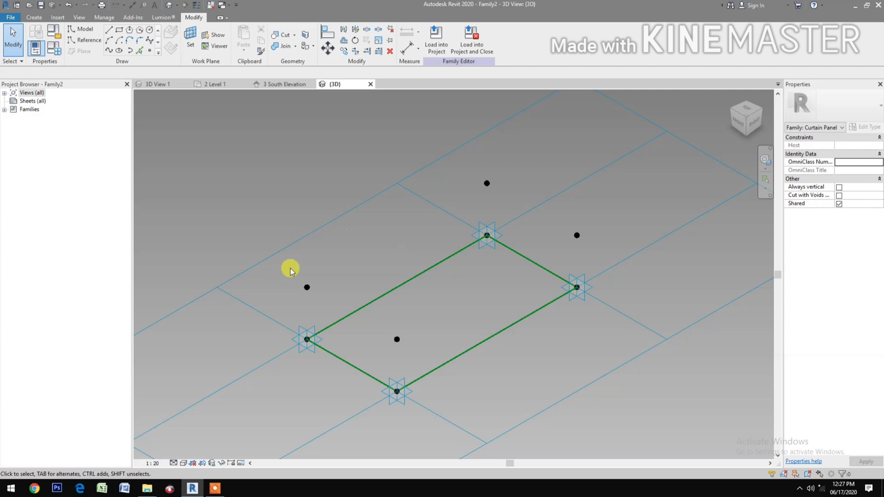
drag(289, 268, 322, 308)
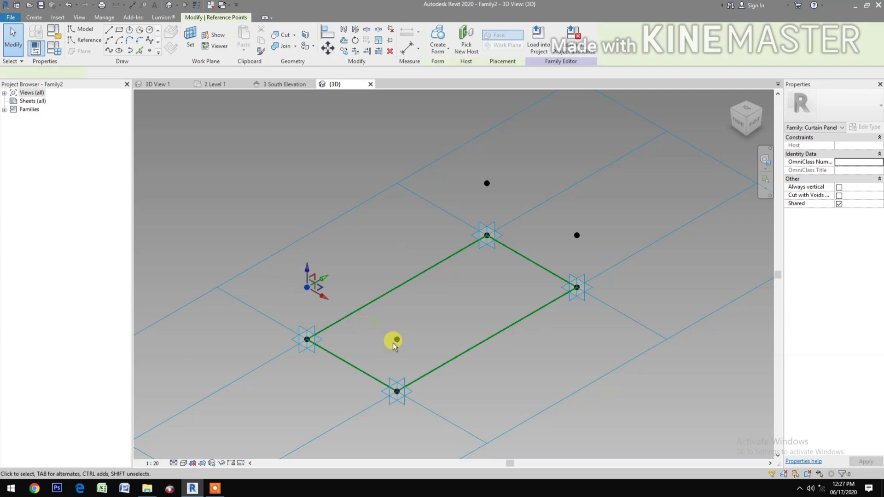
drag(375, 321, 404, 350)
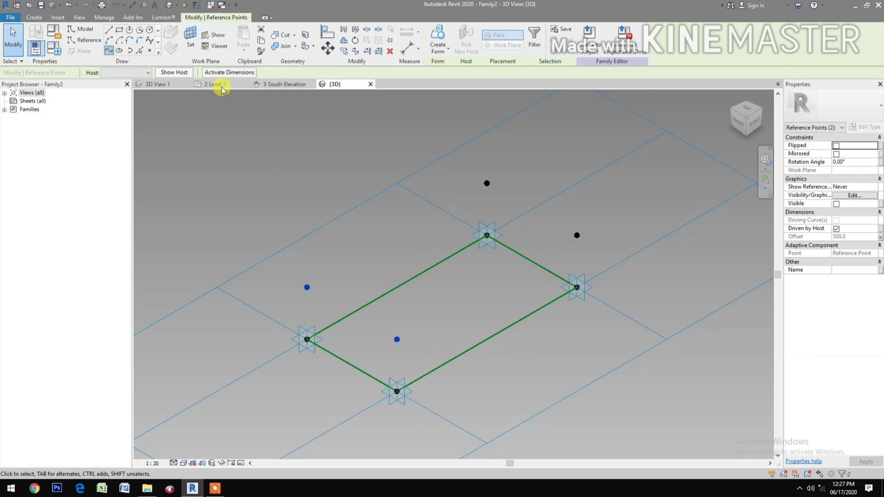
key(s)
key(p)
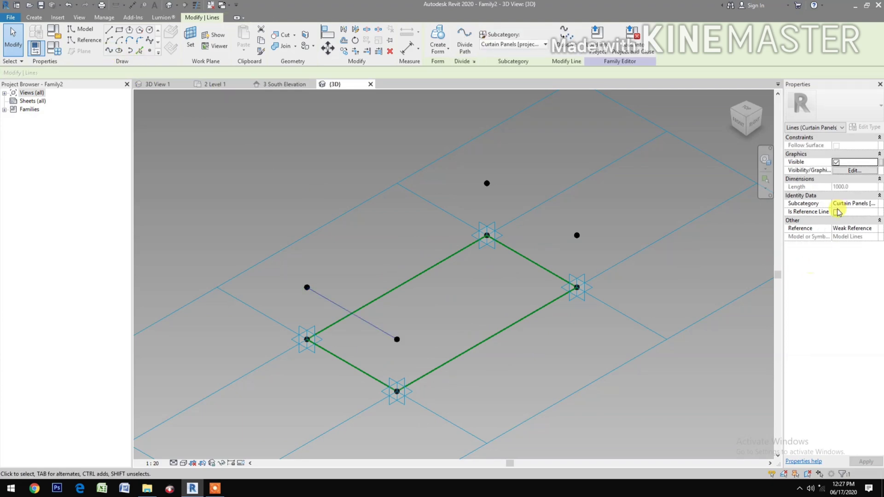
click(836, 212)
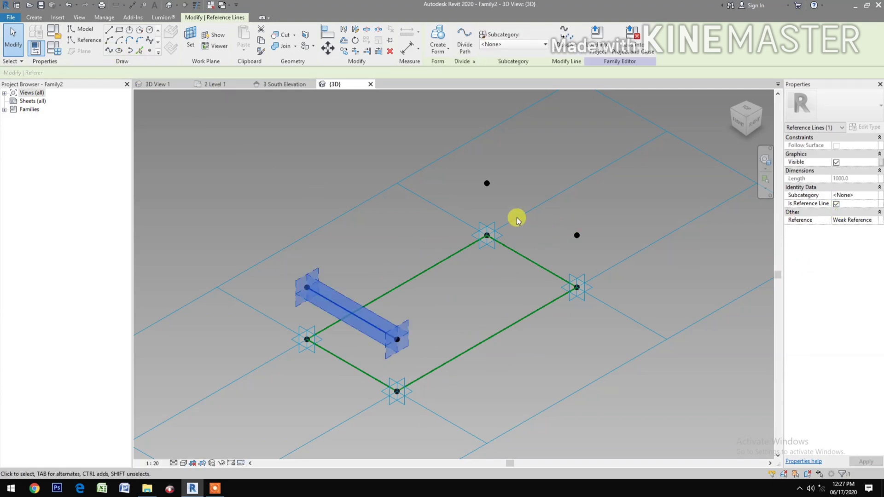
Connect the two offset points above the far short edge with a spline through points and make it a reference line
drag(463, 171, 583, 246)
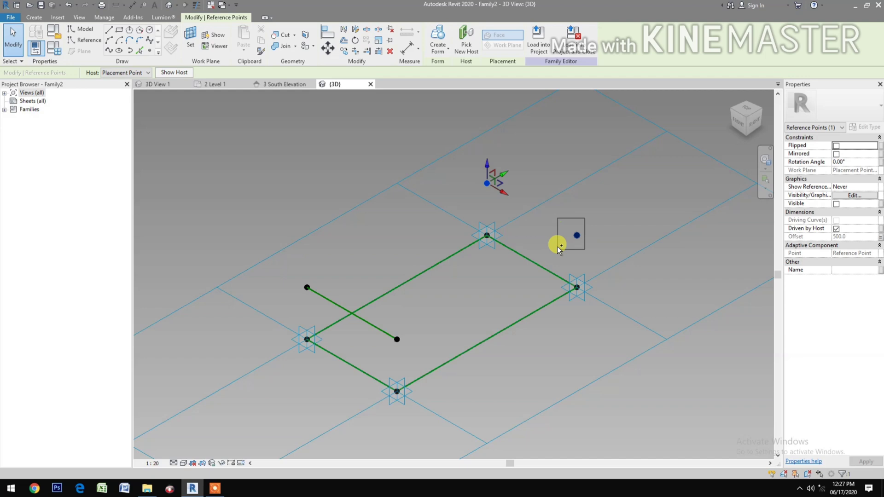
key(Tab)
click(499, 240)
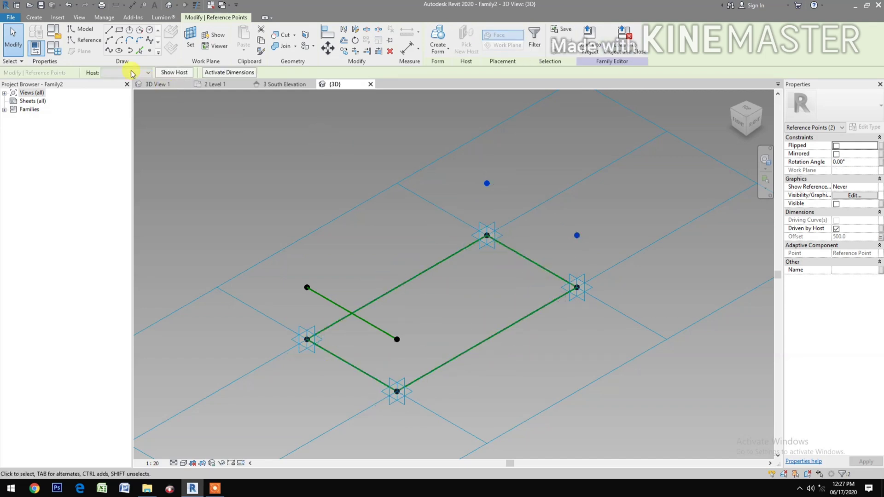
click(109, 51)
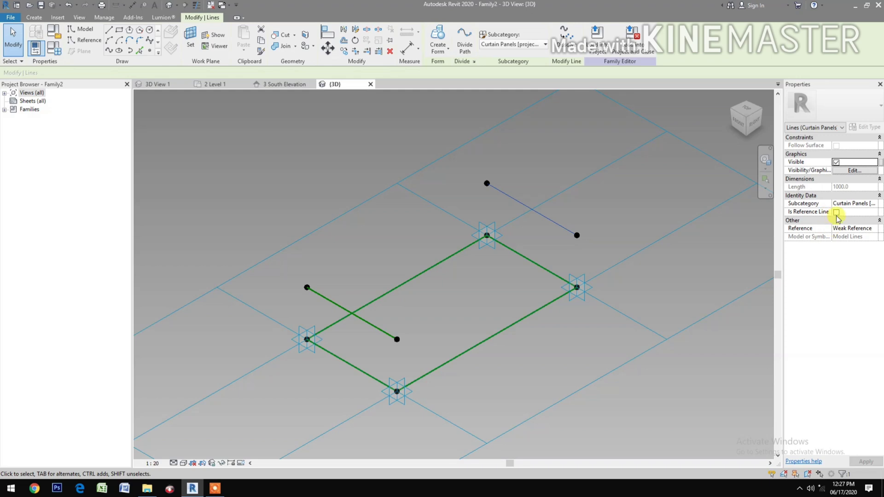
click(836, 212)
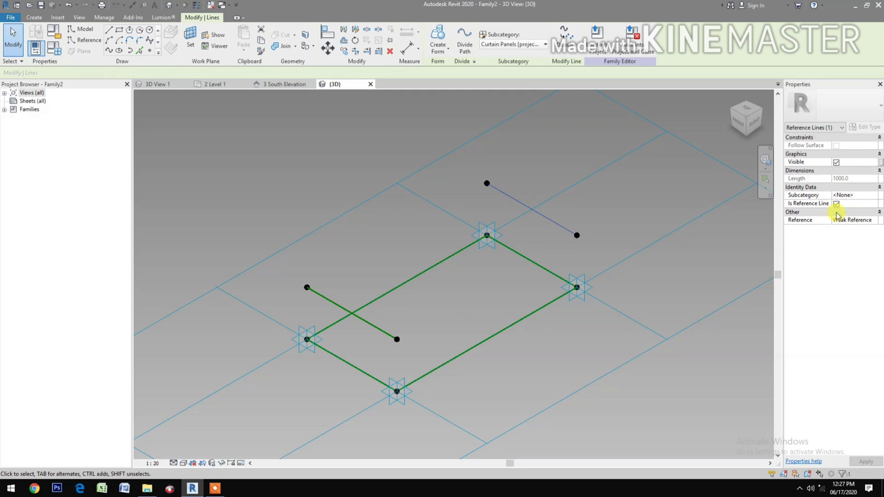
click(602, 344)
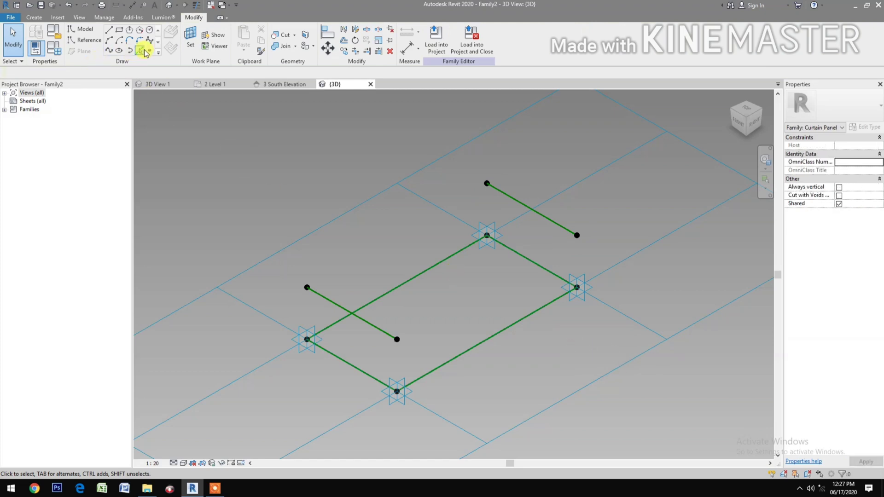
click(152, 52)
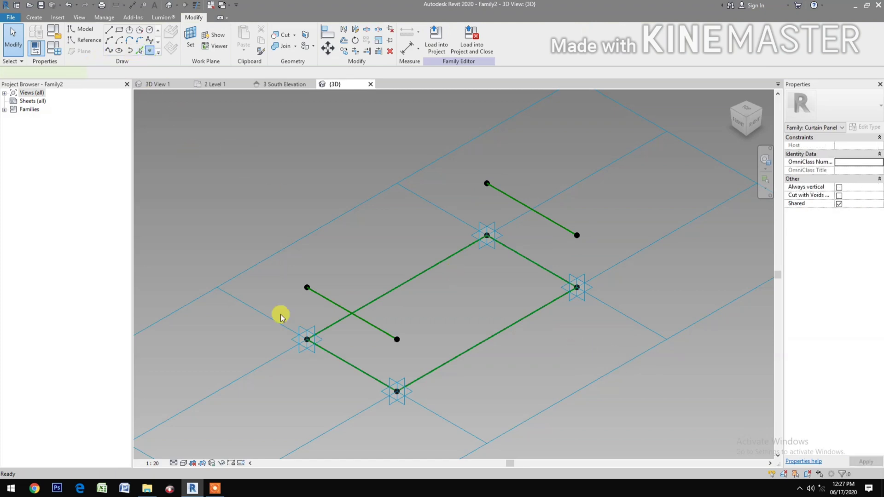
click(323, 349)
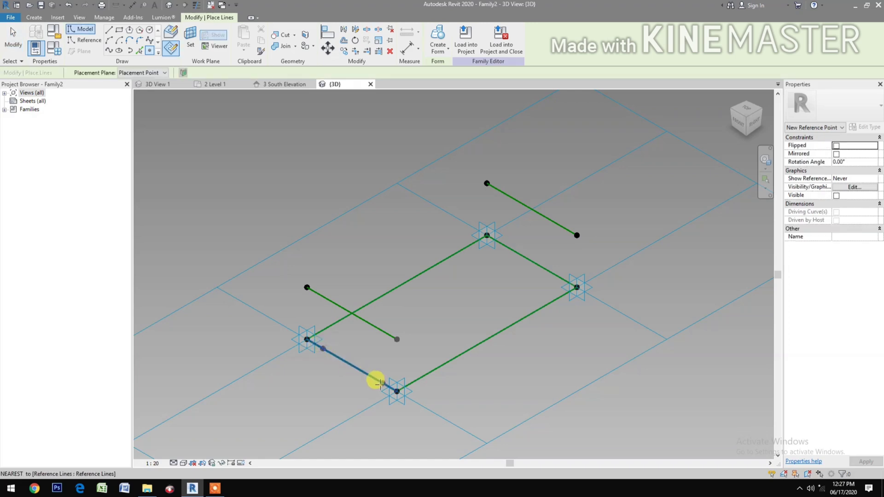
click(382, 382)
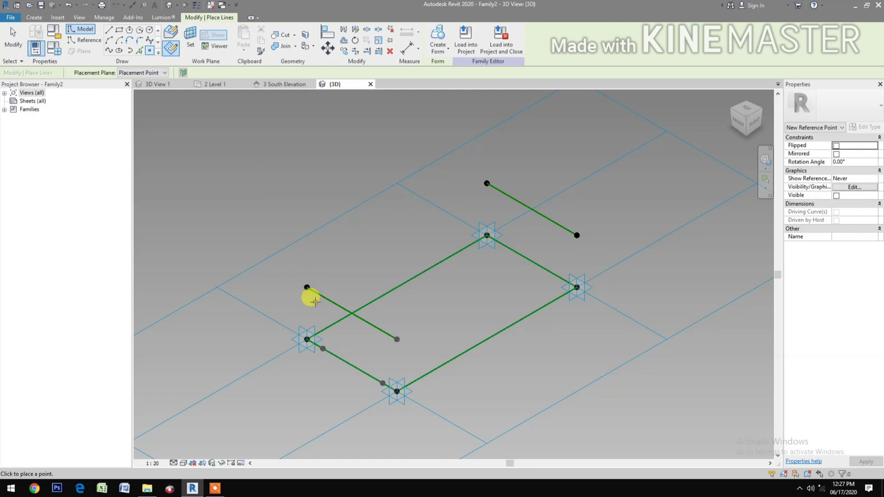
key(Escape)
key(Escape)
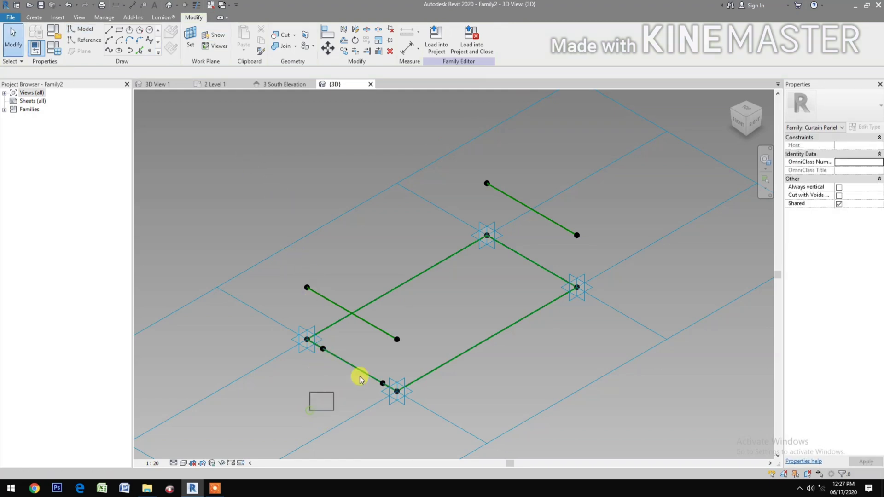
drag(360, 378, 380, 352)
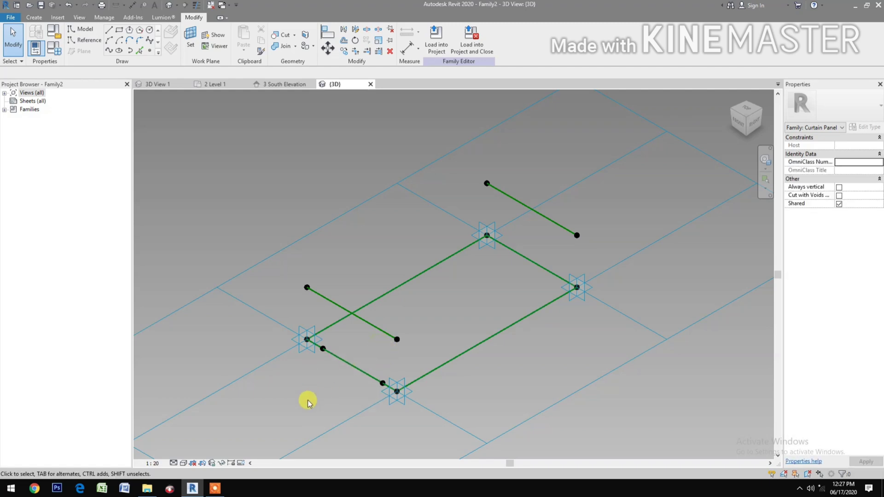
drag(308, 402, 390, 344)
click(340, 331)
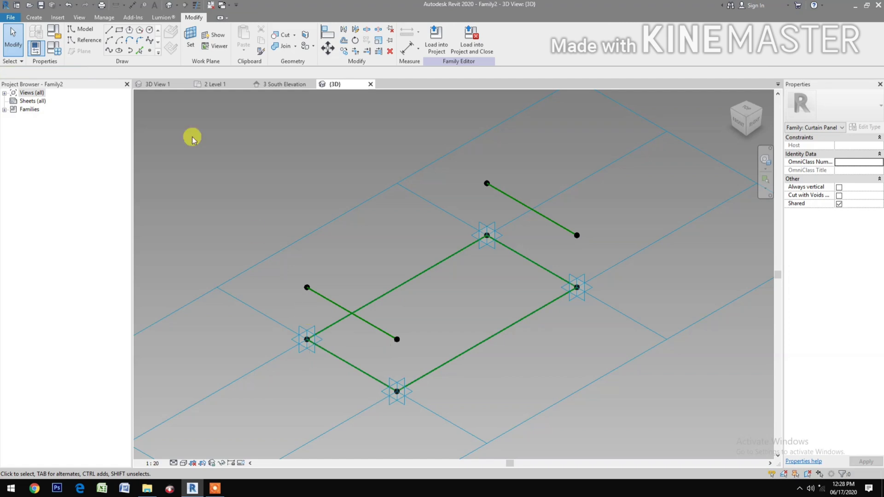
Using Draw on Face, place two hosted reference points near the ends of the near short edge and two on the reference line above it
click(150, 52)
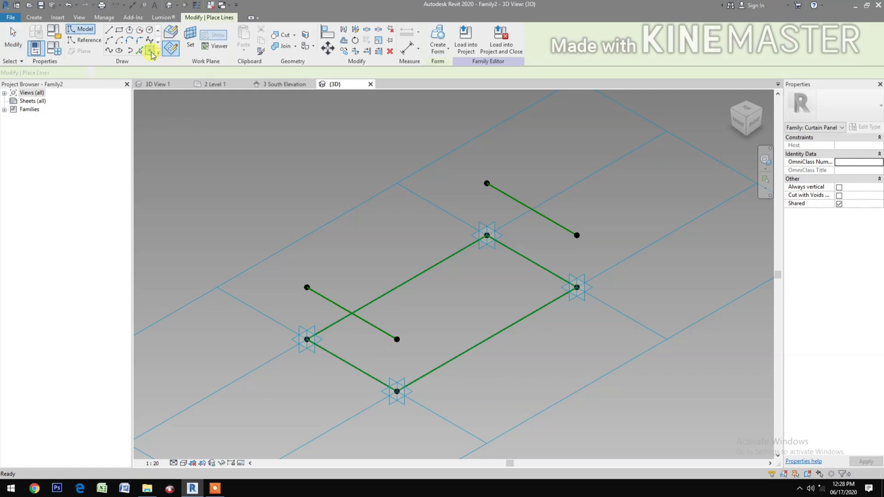
click(175, 39)
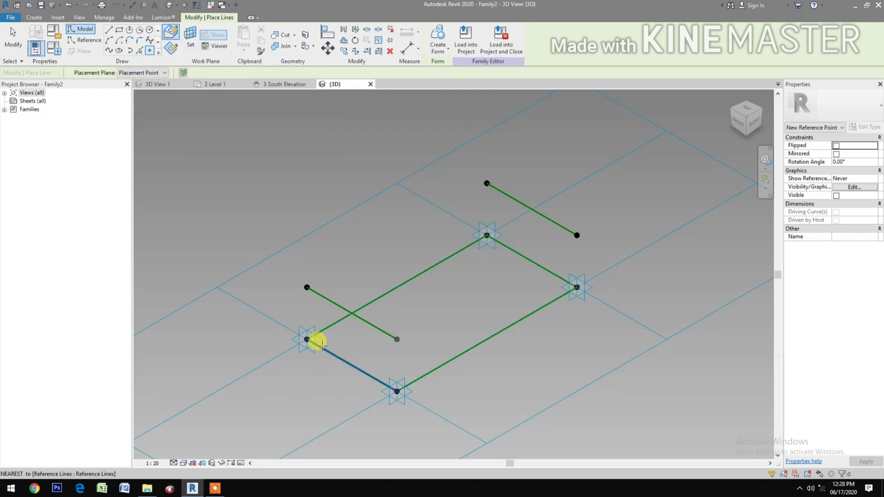
click(321, 347)
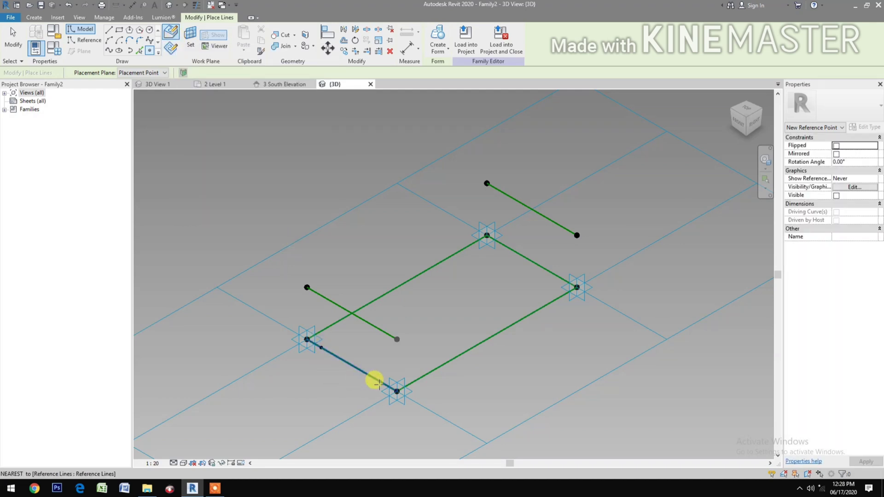
click(379, 383)
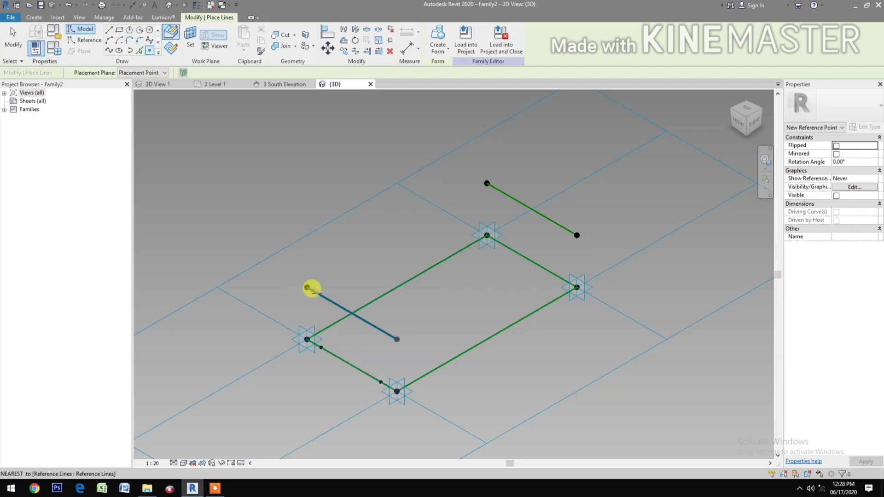
click(321, 296)
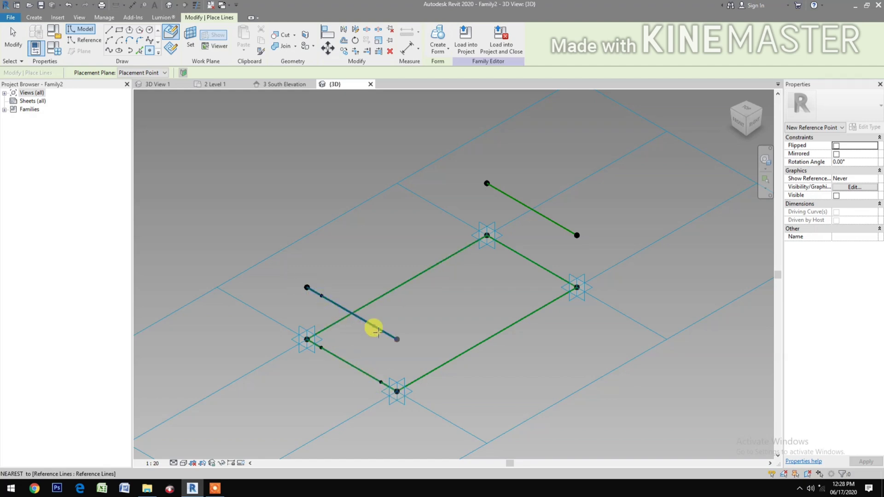
click(379, 331)
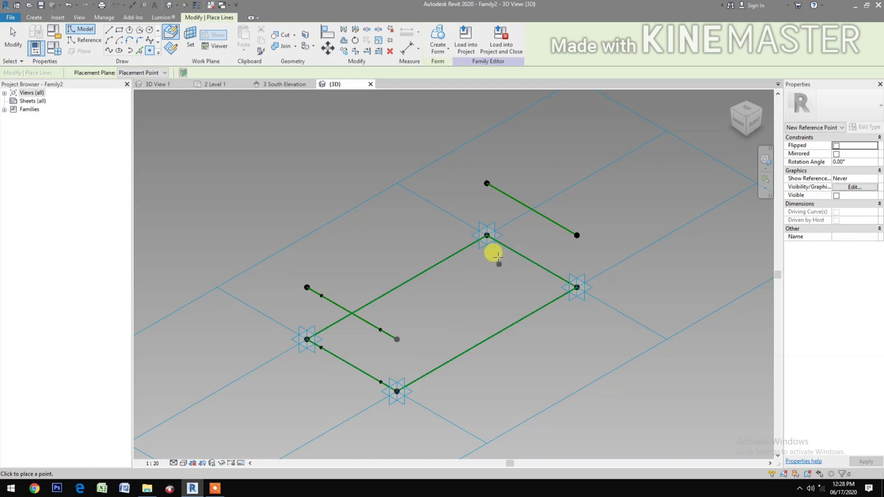
Place two hosted reference points near the ends of the far short edge and two on the reference line above it
click(504, 245)
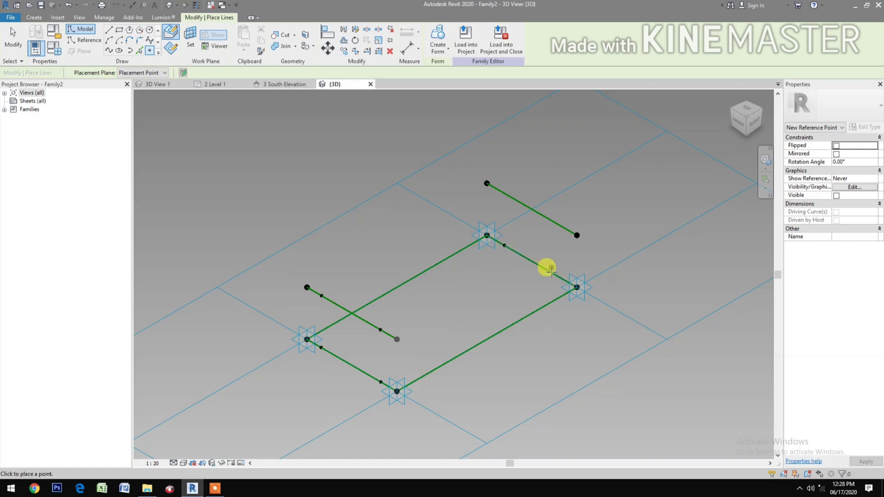
click(555, 276)
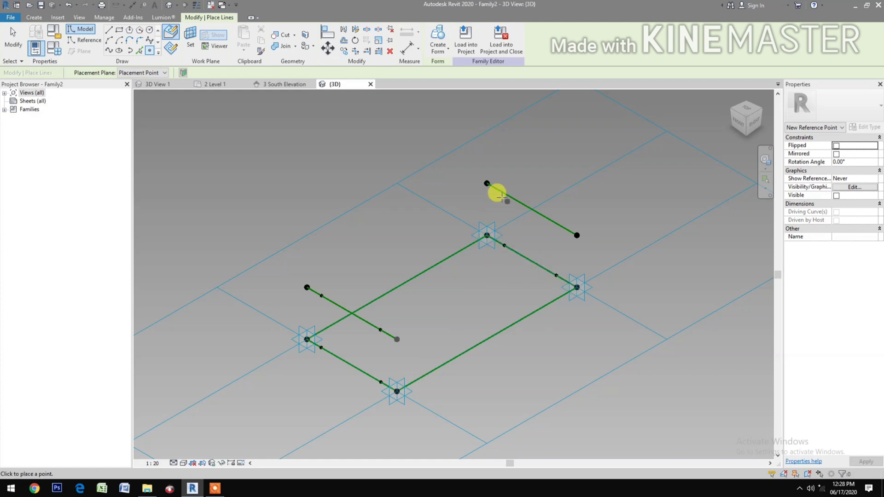
click(501, 191)
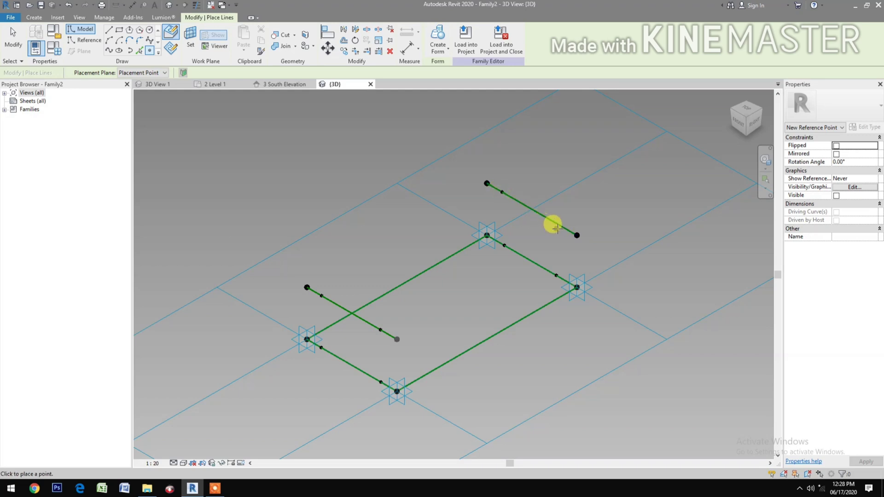
click(559, 226)
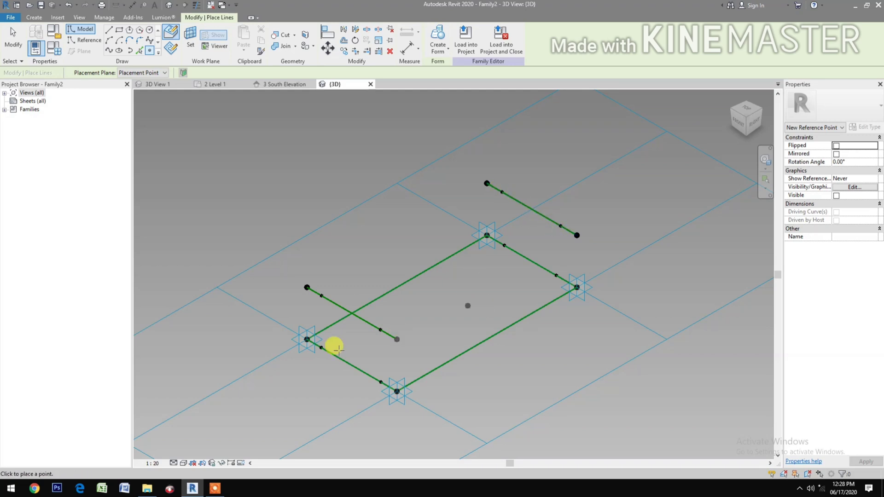
key(Escape)
key(Escape)
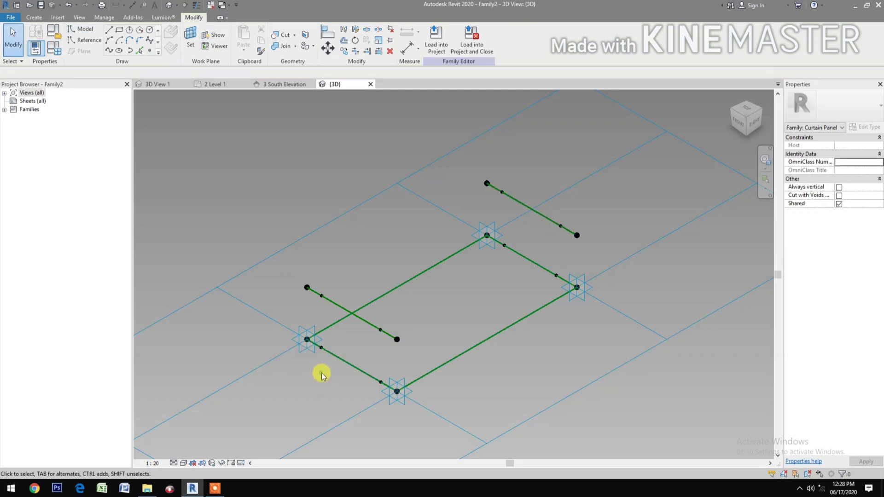
Set the left-hand hosted point on the near short edge to Segment Length and link that length to a new type parameter named Spacing
click(327, 343)
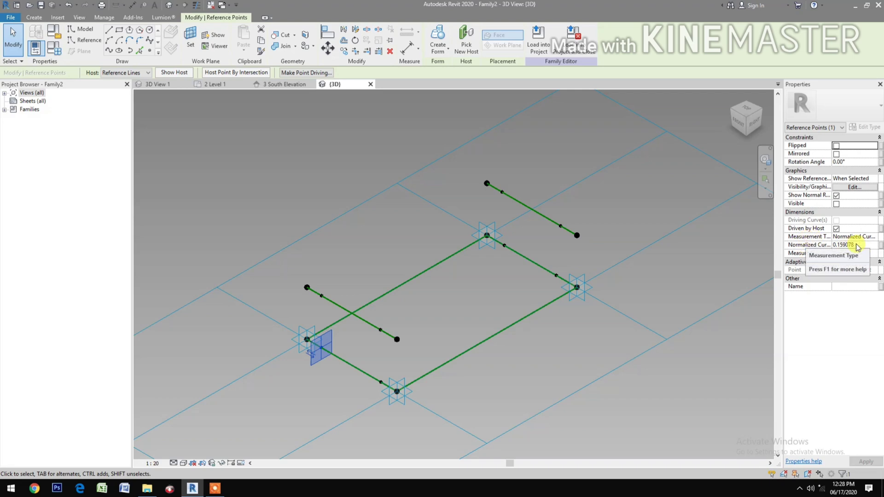
click(873, 238)
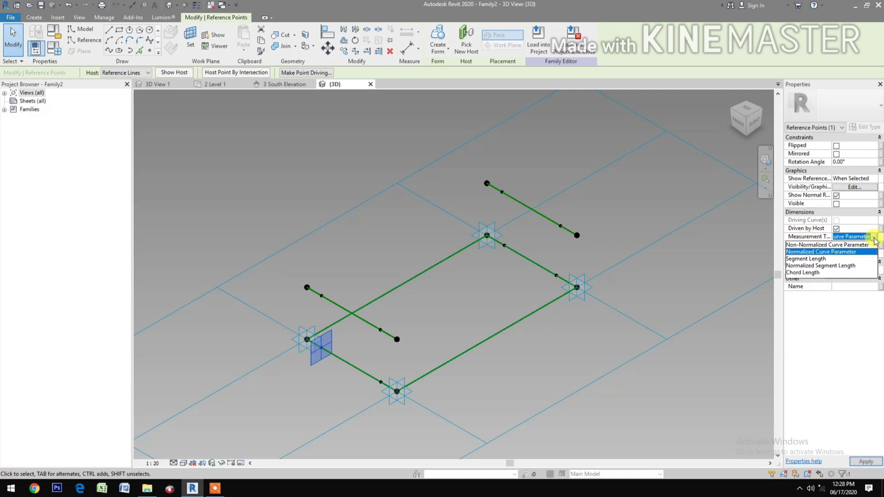
click(826, 260)
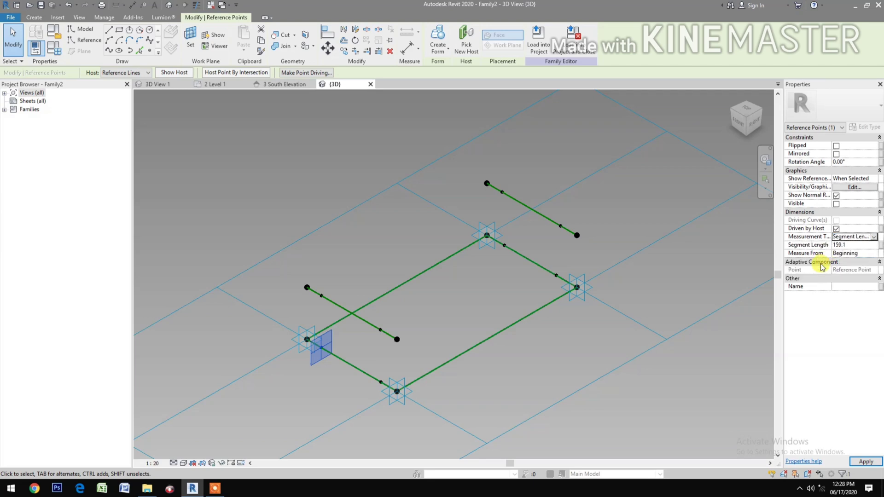
click(880, 247)
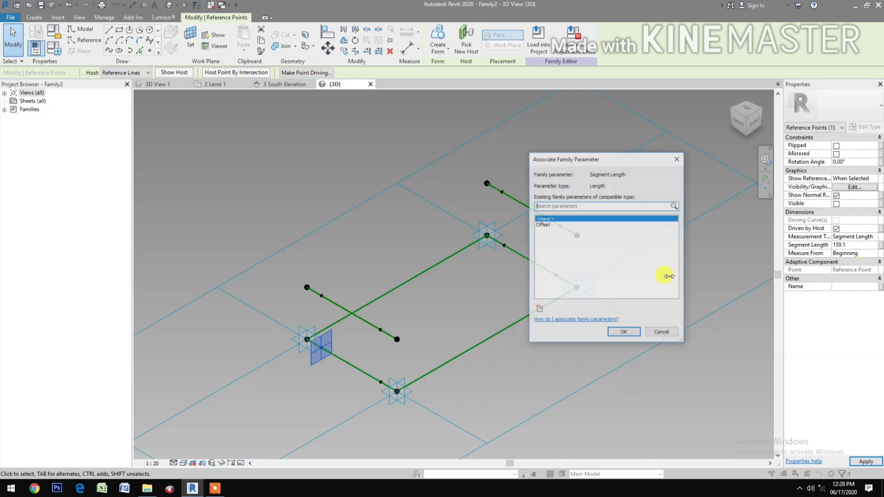
click(537, 313)
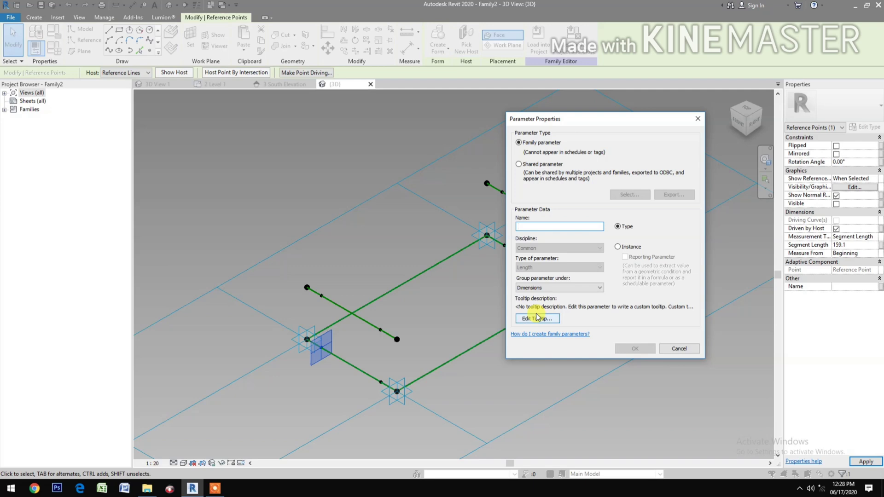
text(Spacing)
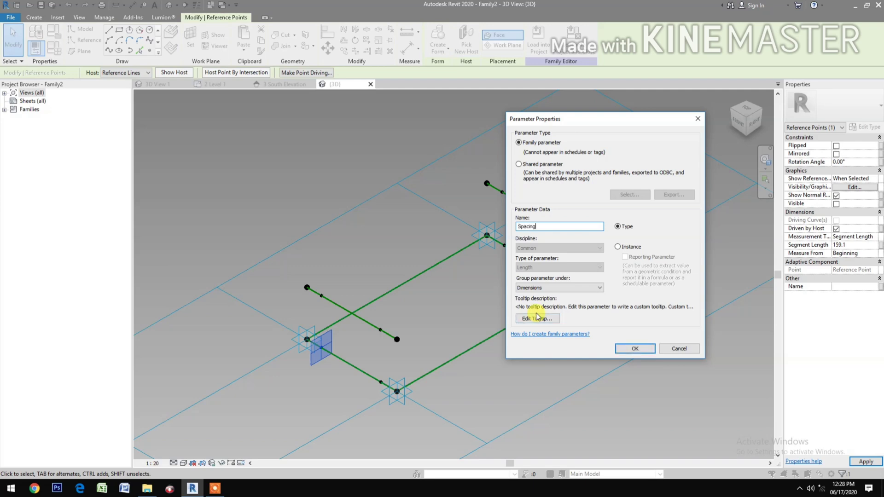
click(621, 349)
click(622, 337)
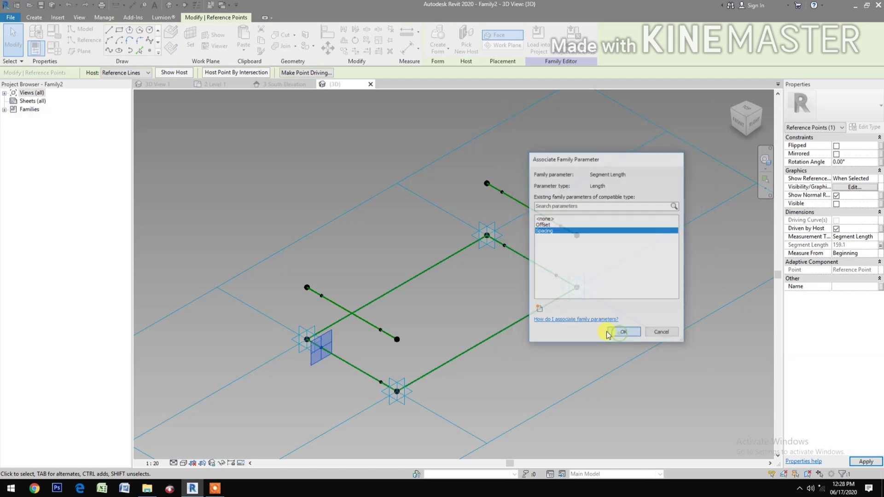
Set the Spacing parameter to 200 in the family types and apply it
click(57, 48)
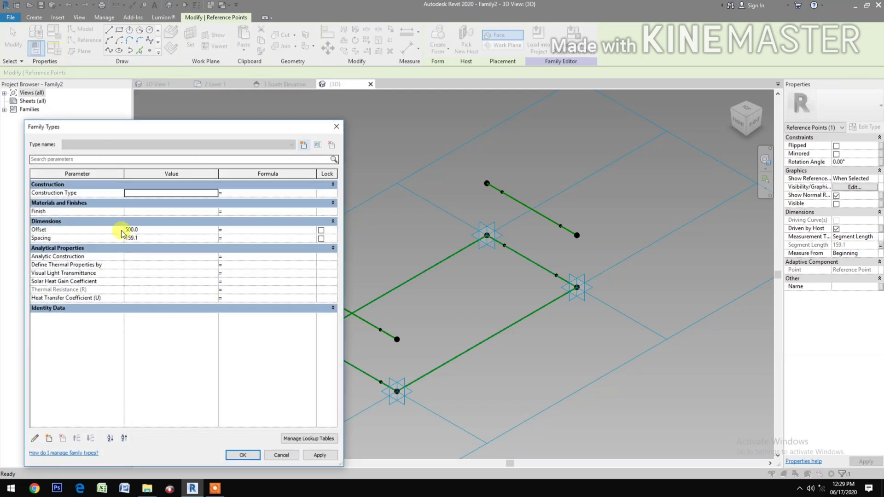
click(149, 238)
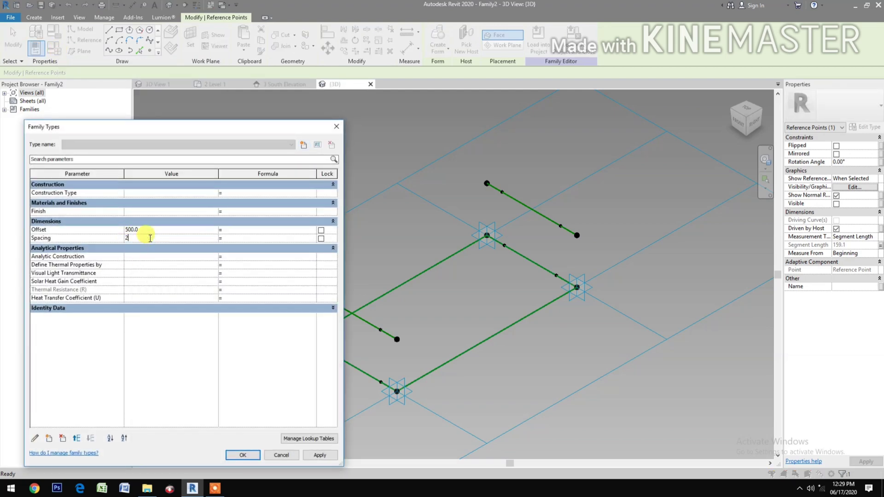
text(200)
click(317, 455)
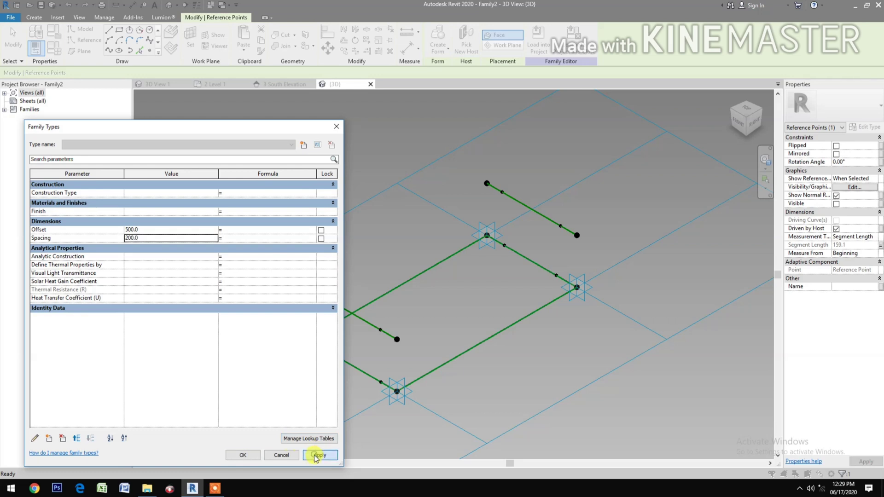
click(247, 457)
click(285, 436)
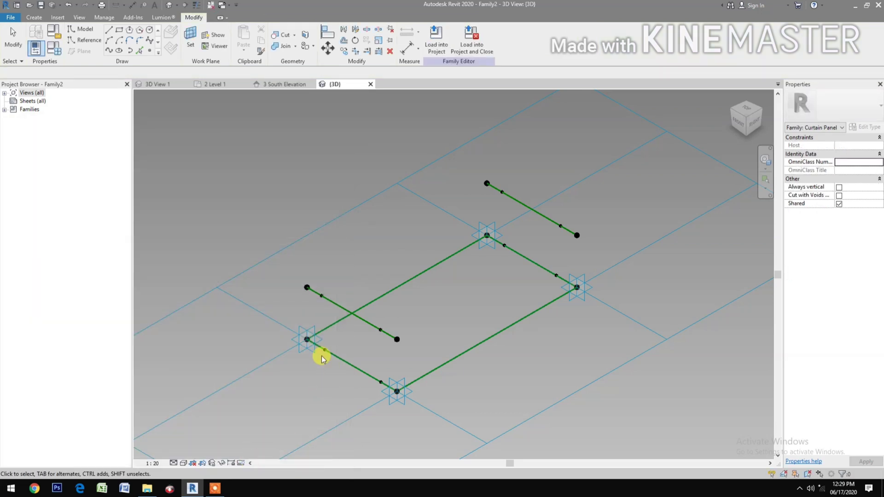
Set the right-hand hosted point on the near short edge to Segment Length measured from End, and link the length to Spacing
click(378, 384)
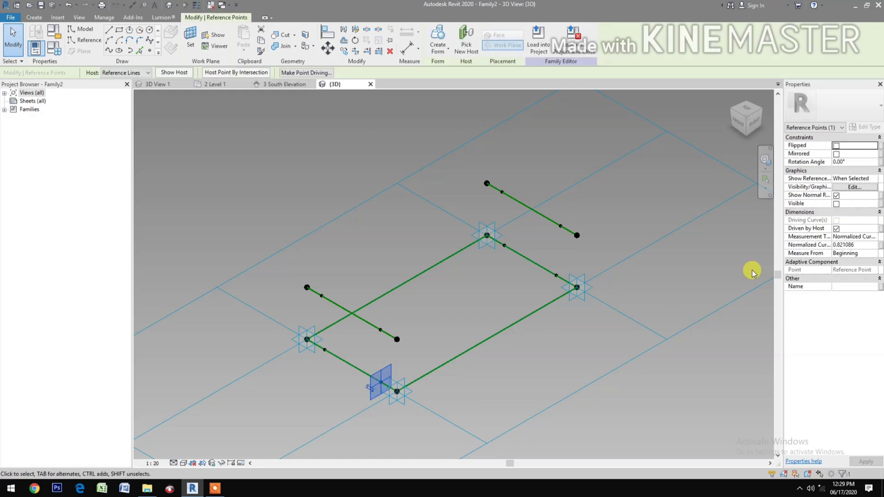
click(873, 238)
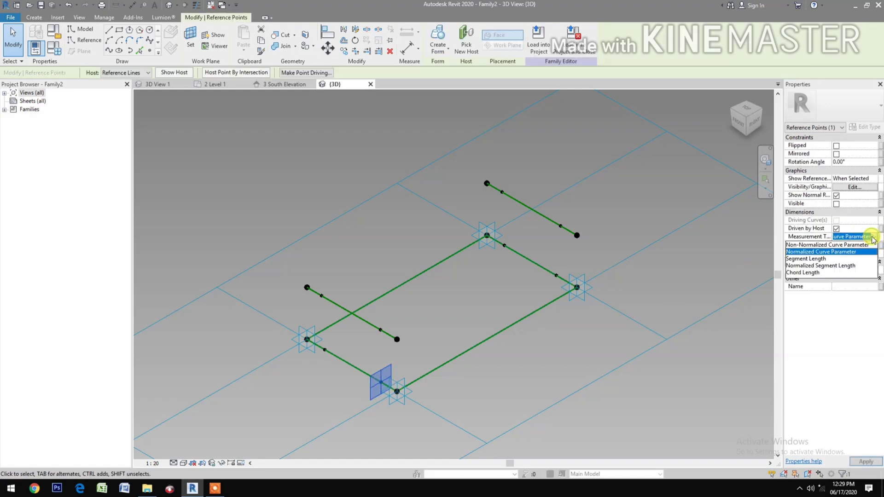
click(830, 258)
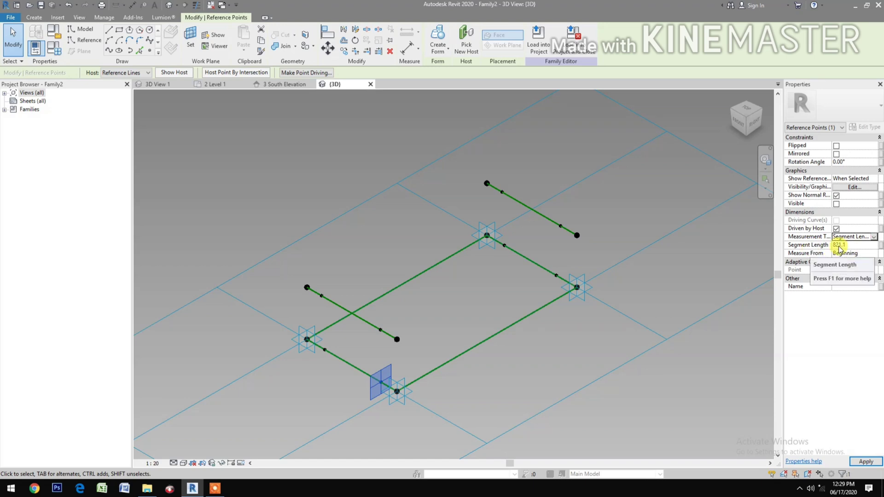
click(873, 254)
click(873, 253)
click(850, 269)
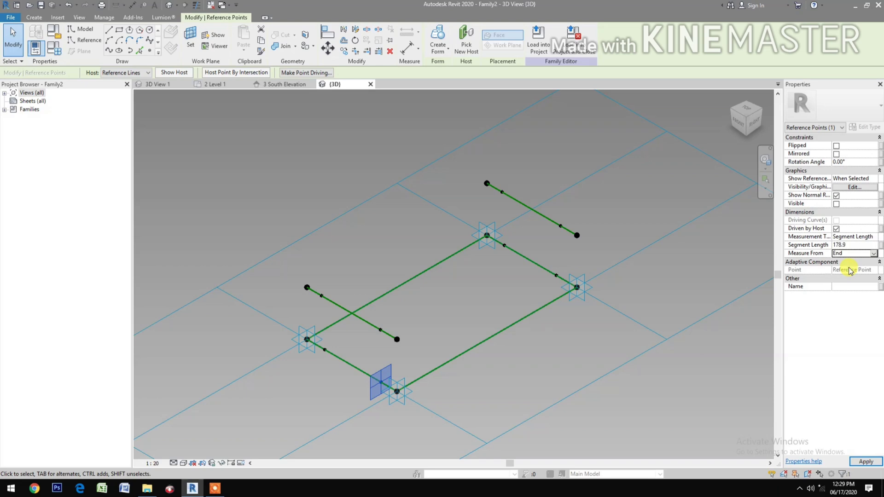
click(880, 245)
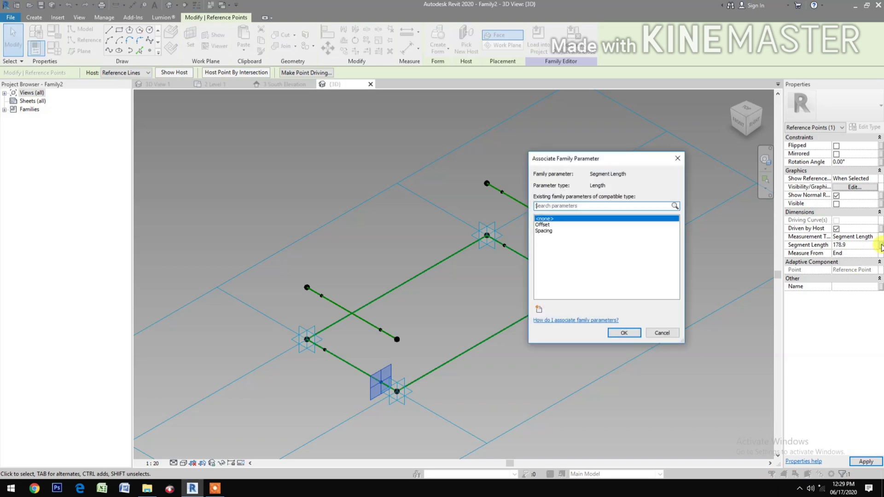
click(550, 231)
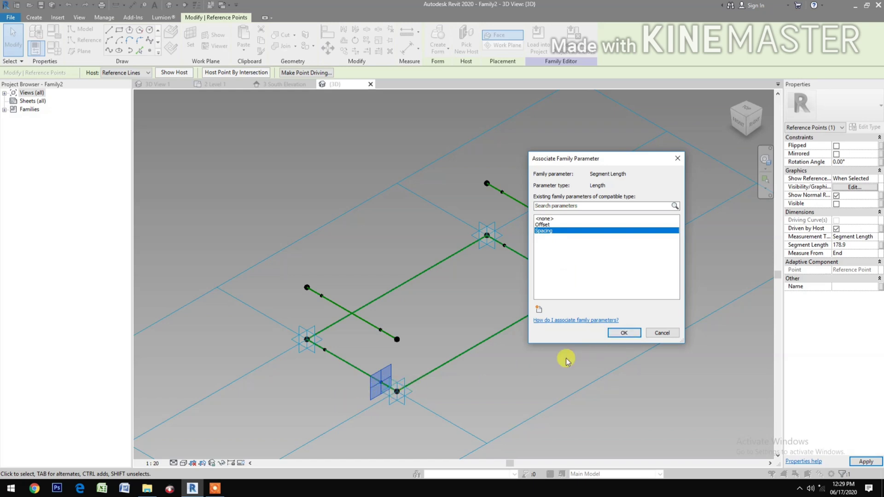
click(621, 333)
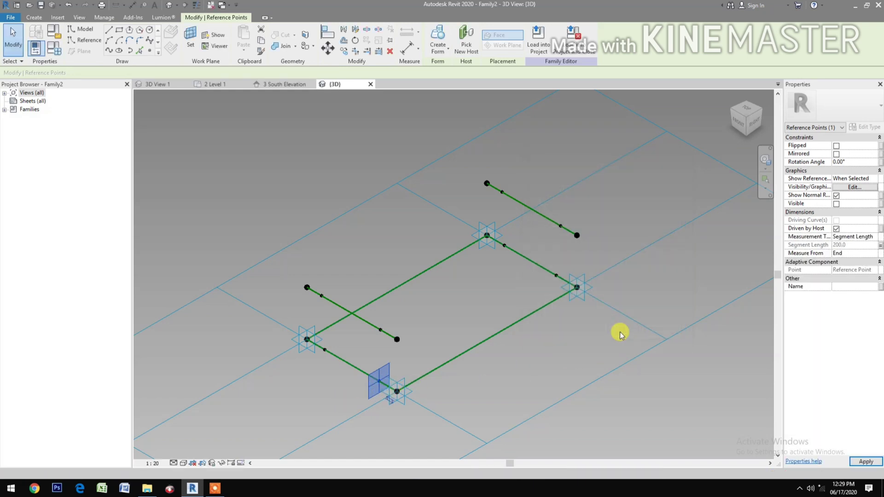
Set the left-hand hosted point on the reference line above the near short edge to Segment Length and link it to Spacing
click(322, 297)
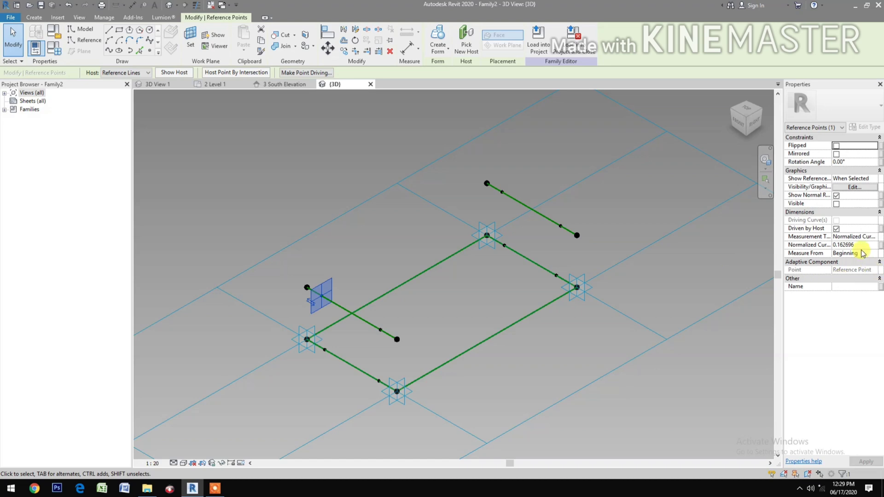
click(873, 241)
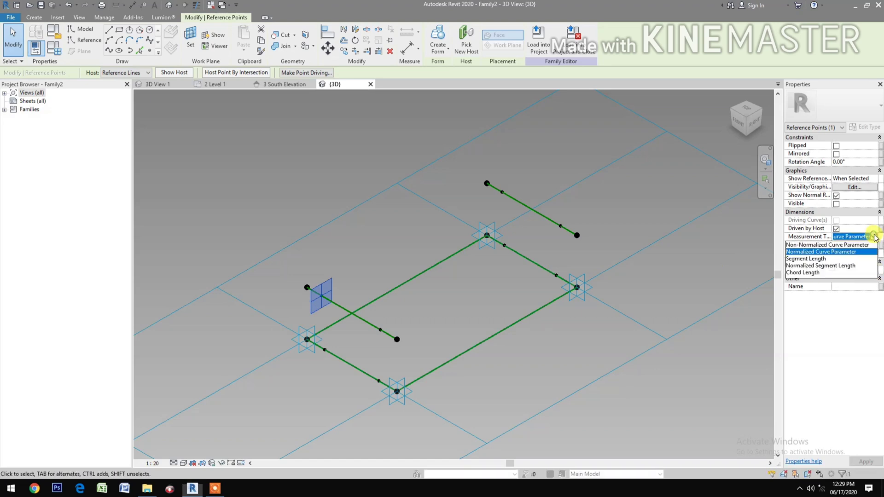
click(824, 259)
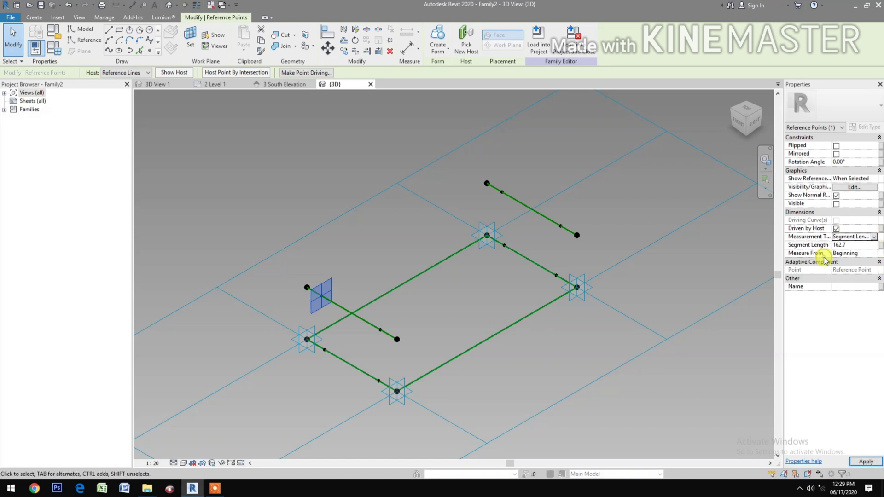
click(880, 246)
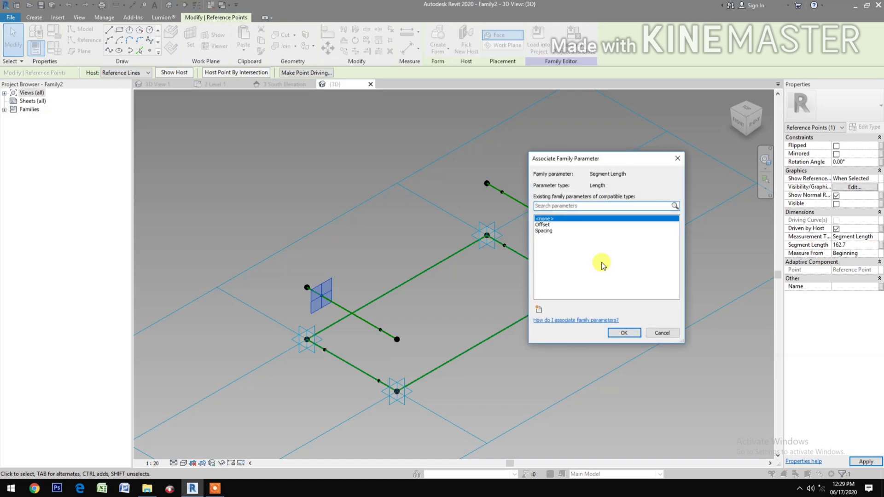
click(549, 231)
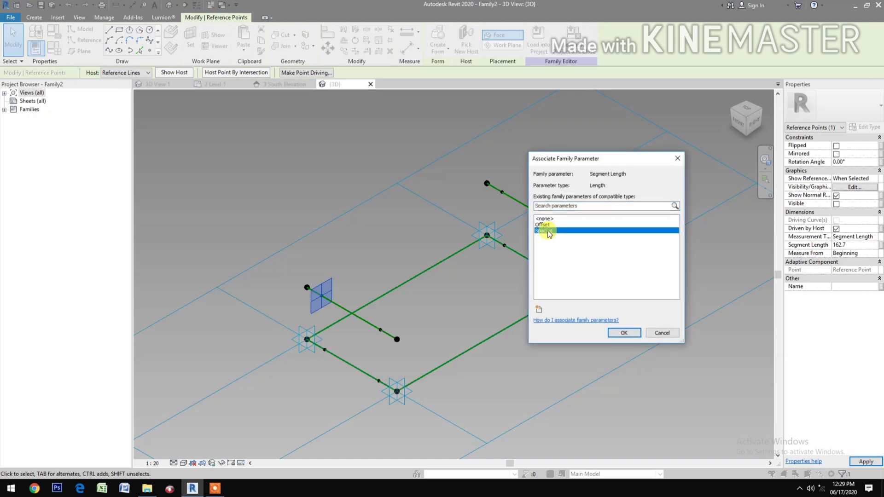
click(623, 333)
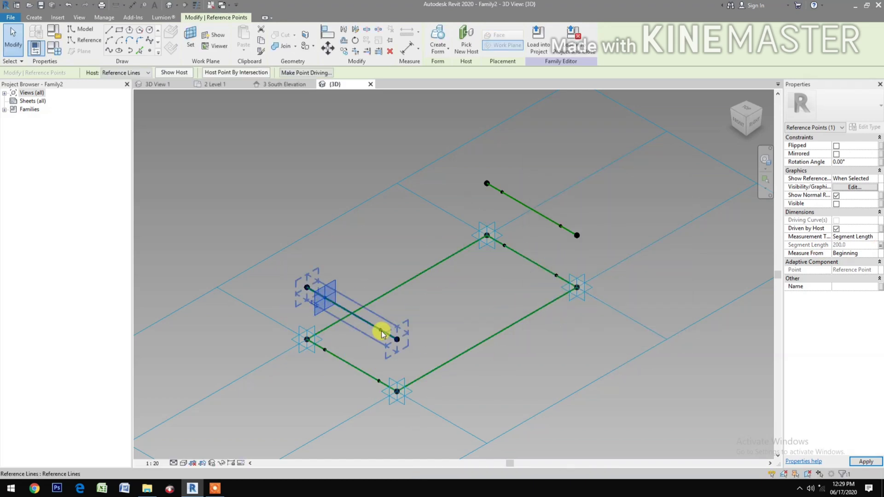
Set the right-hand hosted point on the reference line above the near short edge to Segment Length from End, linked to Spacing
drag(375, 326, 380, 330)
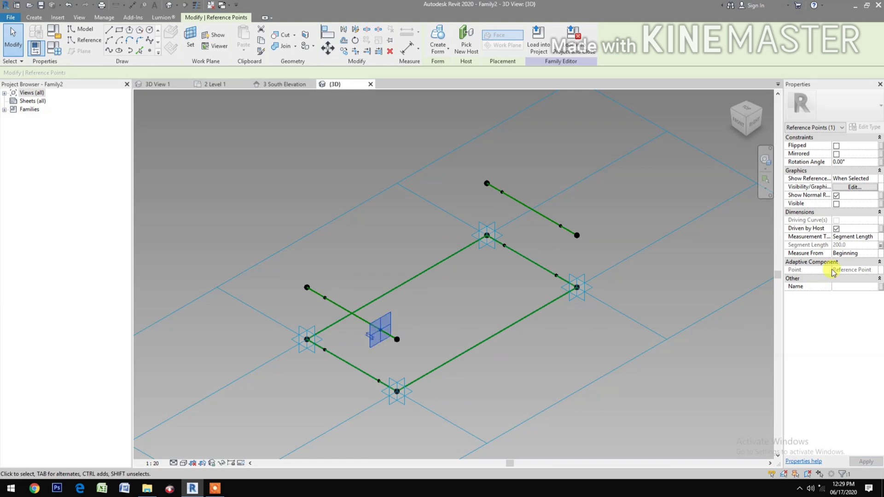
click(872, 239)
click(873, 237)
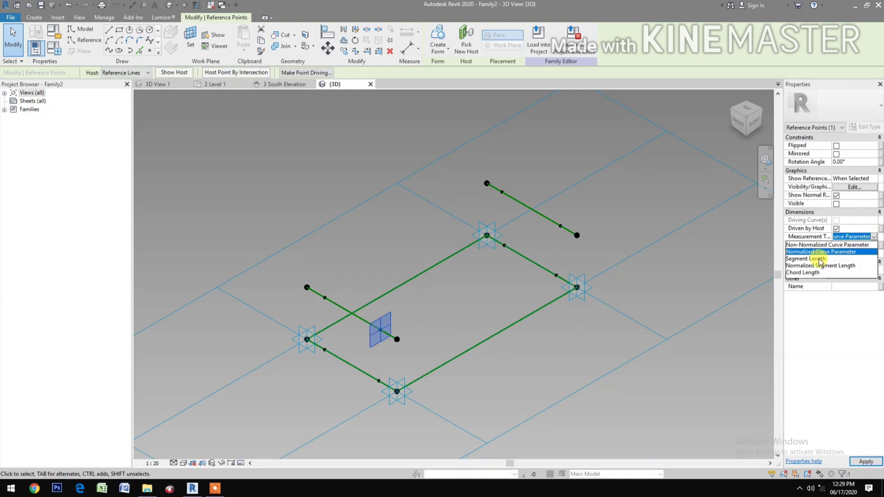
click(818, 259)
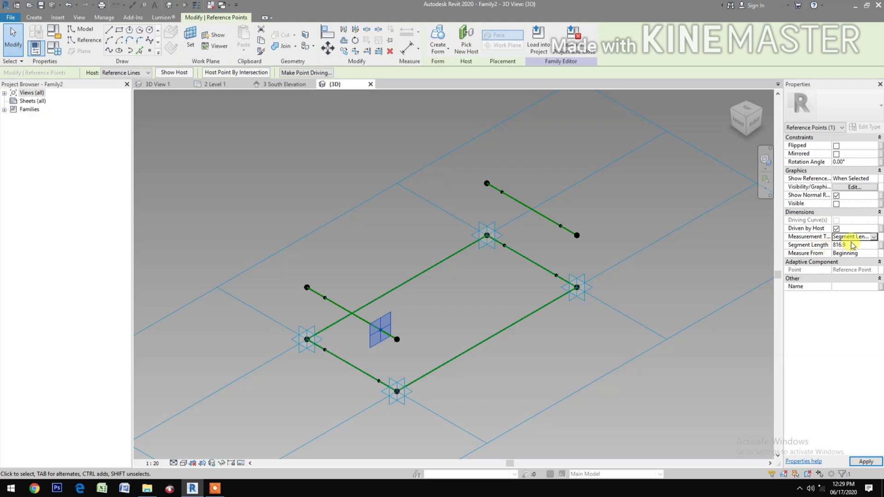
click(875, 254)
click(837, 269)
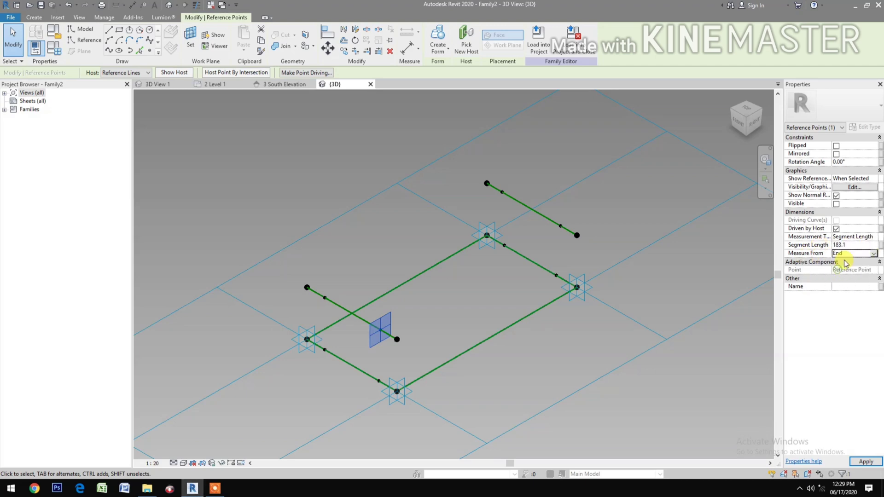
click(879, 245)
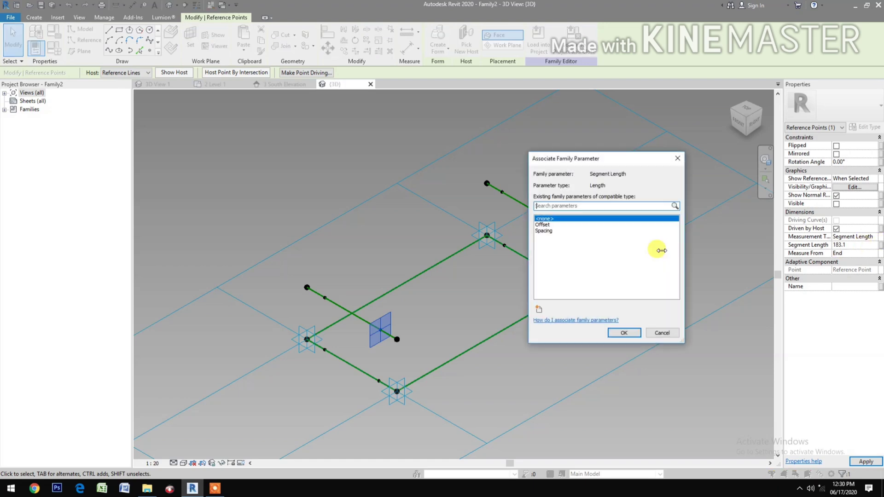
click(544, 232)
click(629, 337)
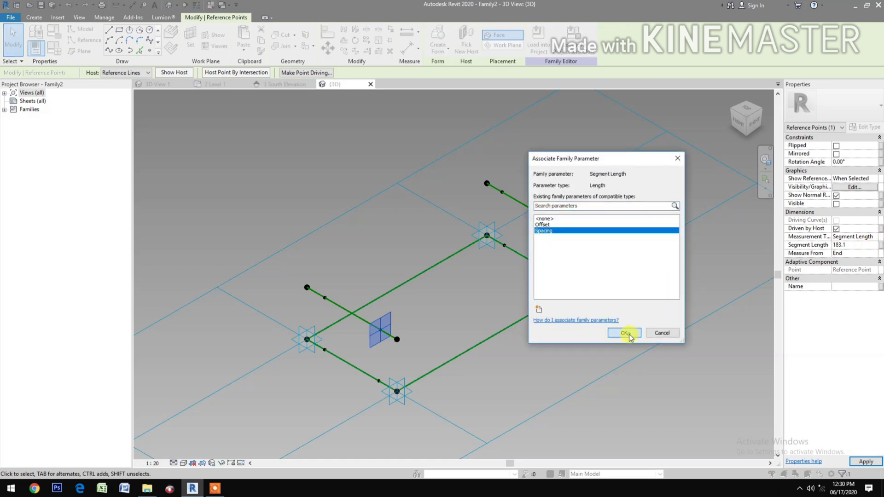
click(598, 338)
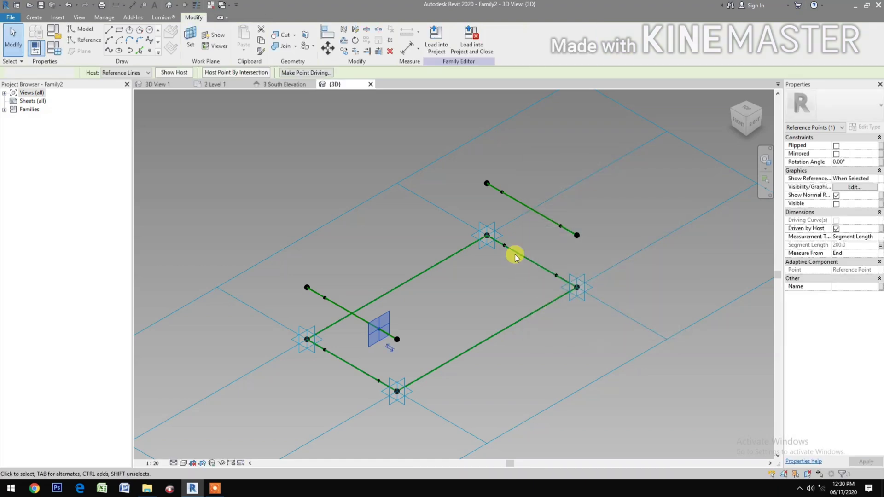
Set the left-hand hosted point on the far short edge to Segment Length measured from End, and link the length to Spacing
click(515, 256)
click(505, 247)
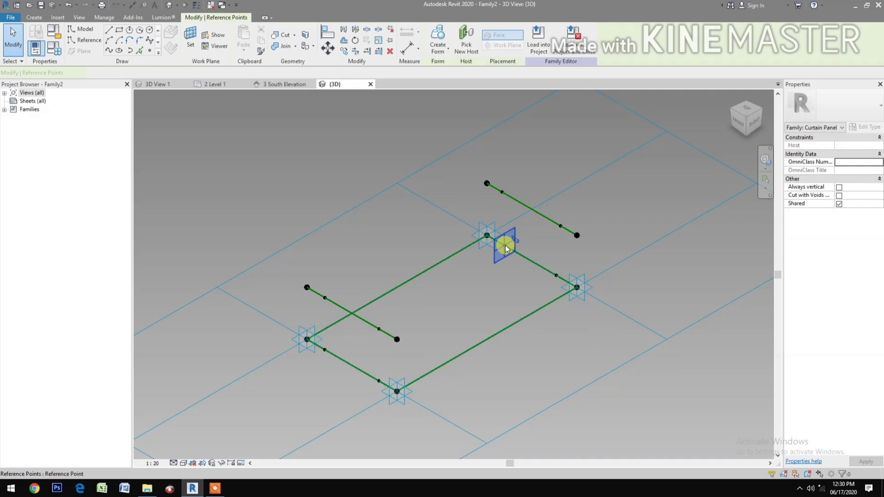
click(855, 237)
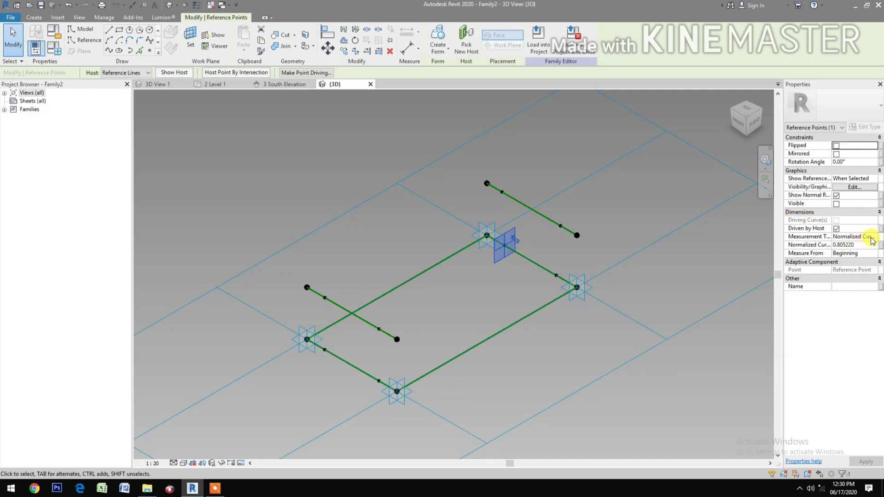
click(873, 237)
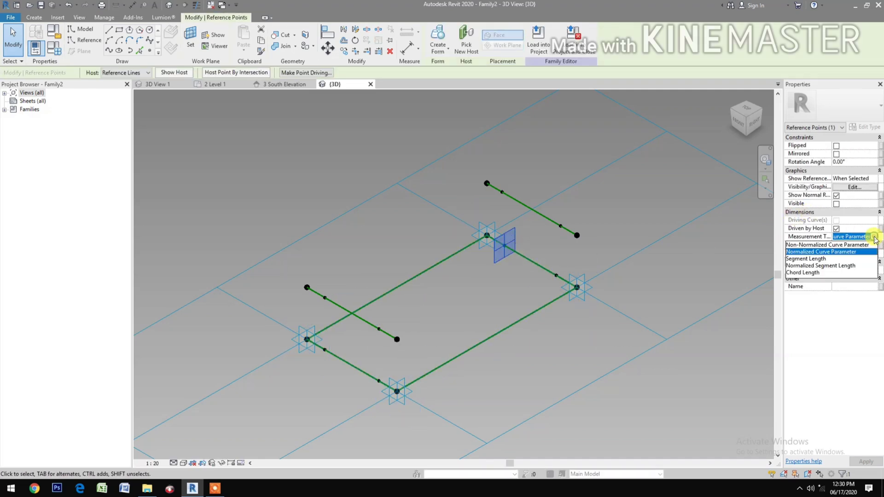
click(819, 259)
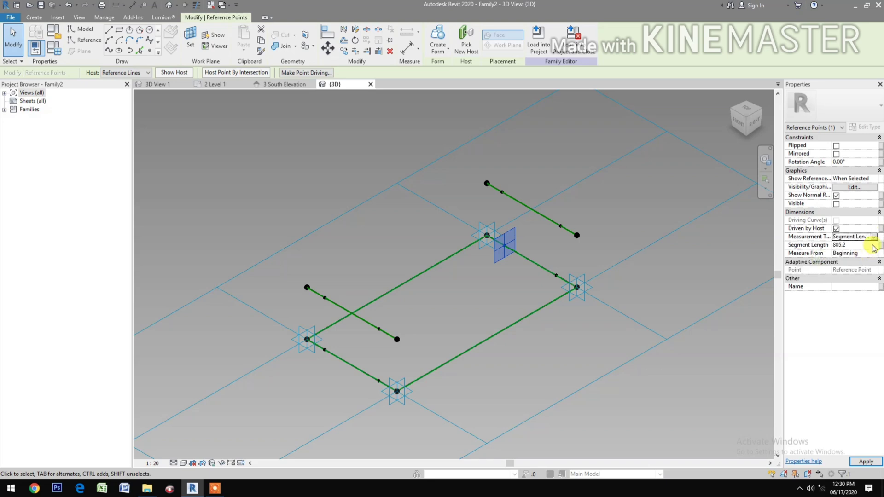
click(876, 256)
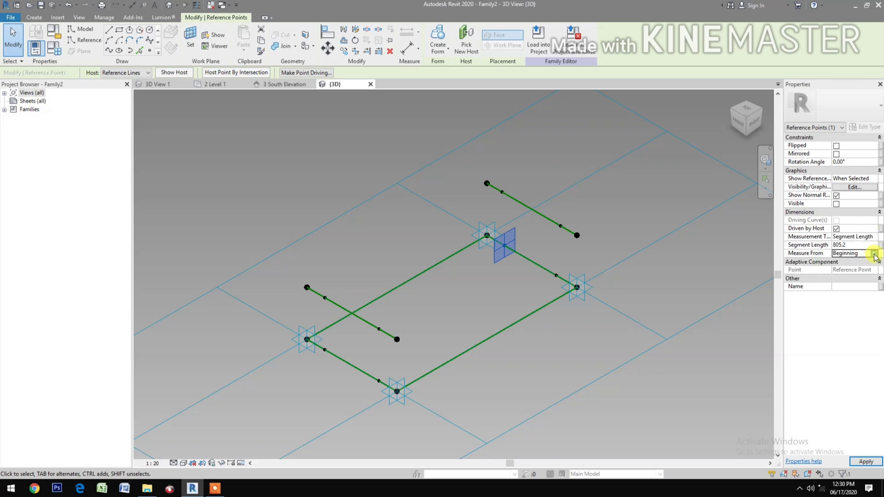
click(873, 253)
click(841, 272)
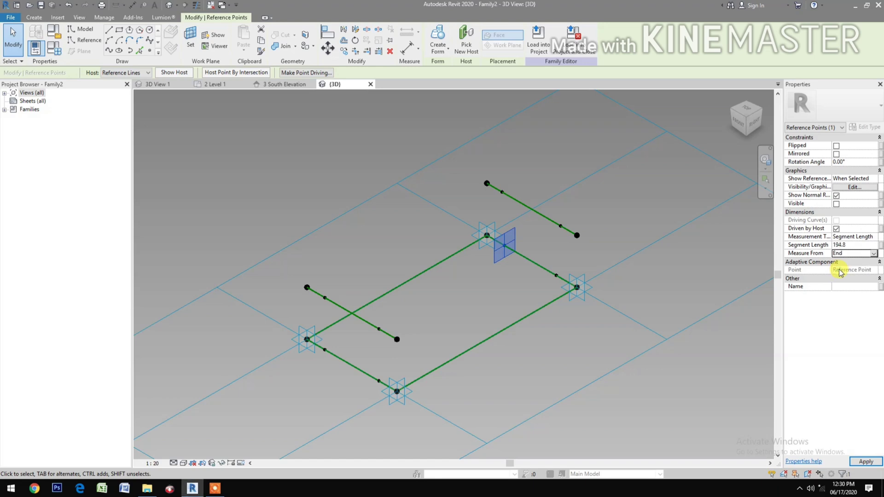
click(880, 245)
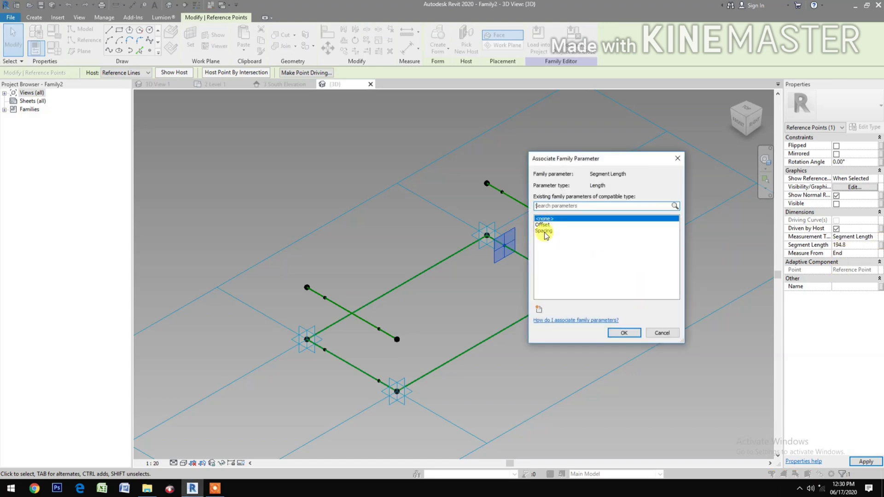
click(544, 231)
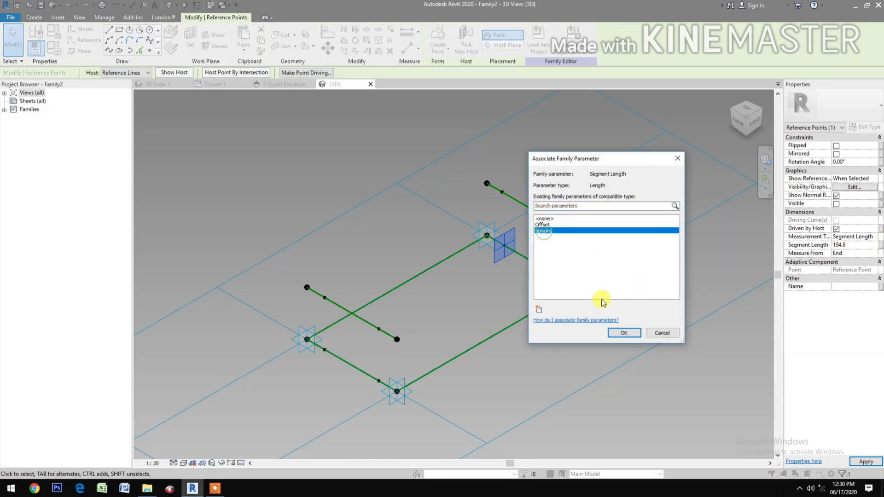
click(623, 333)
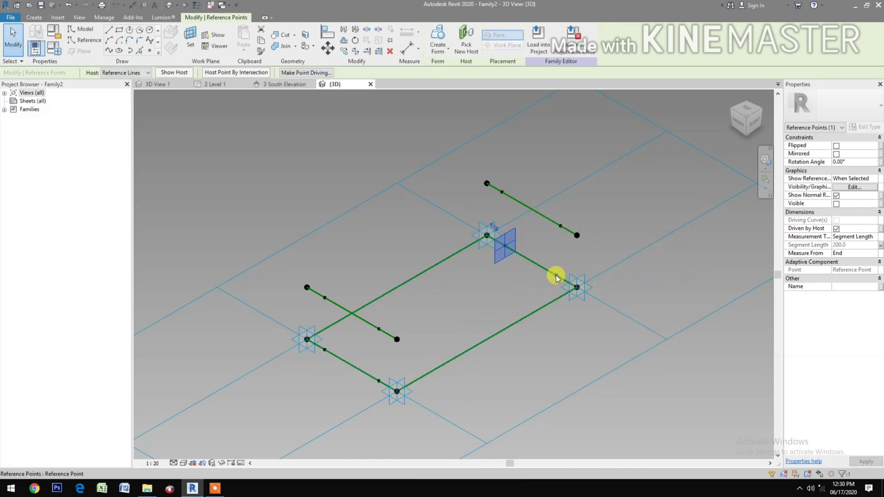
Set the right-hand hosted point on the far short edge to Segment Length and link the length to Spacing
drag(555, 278, 555, 276)
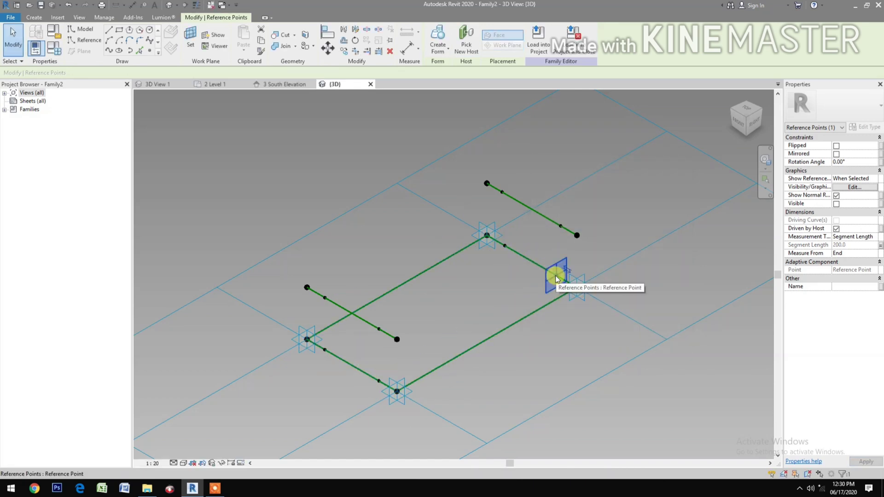
click(878, 241)
click(820, 256)
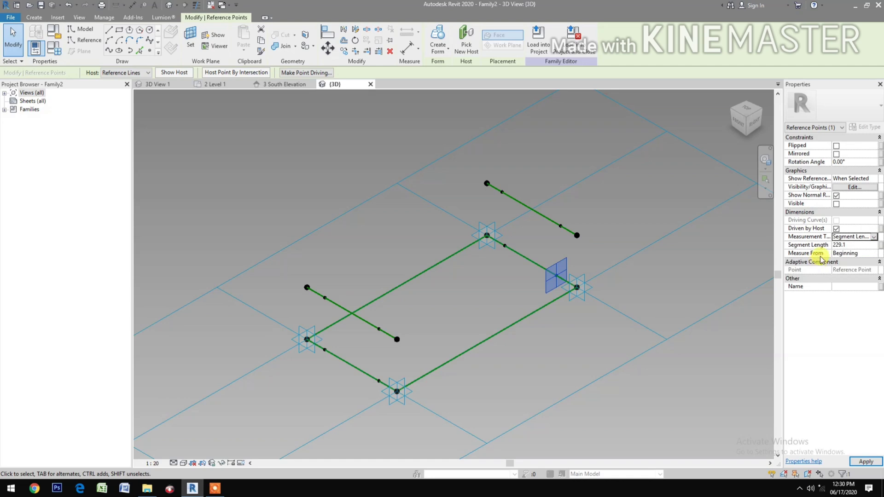
click(880, 245)
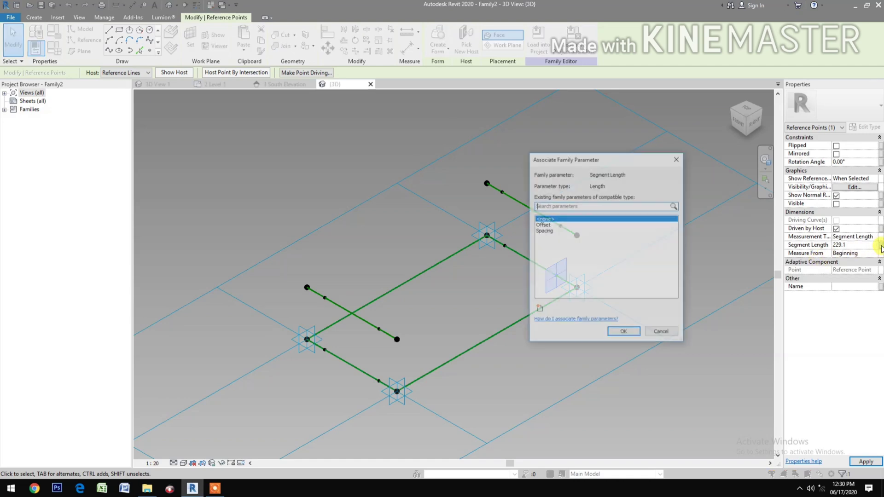
click(545, 231)
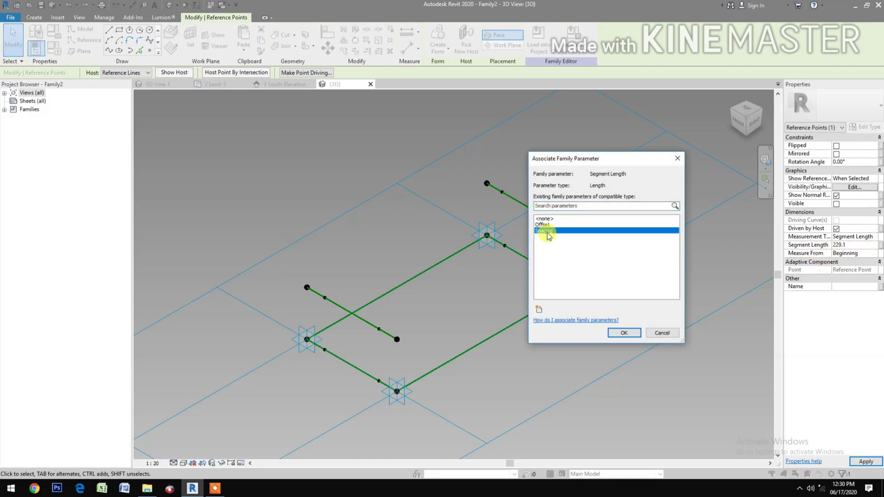
click(623, 332)
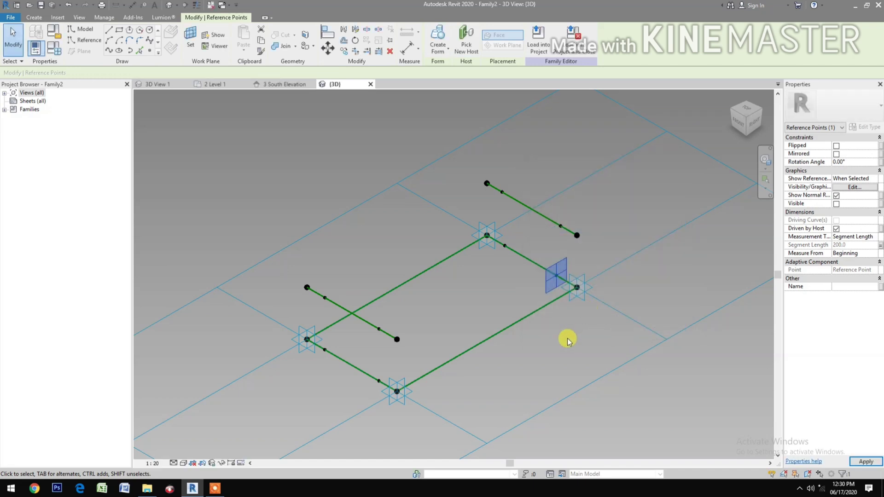
Set the left-hand hosted point on the reference line above the far short edge to Segment Length, linked to Spacing
click(501, 195)
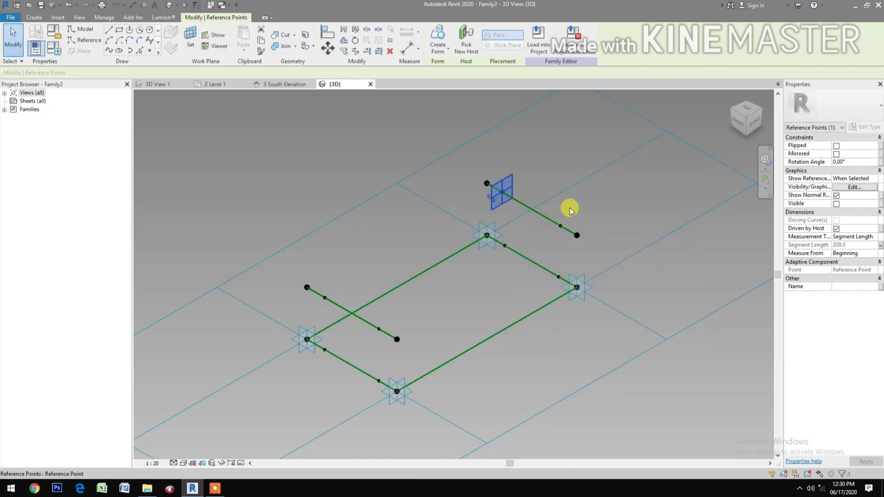
click(873, 237)
click(829, 259)
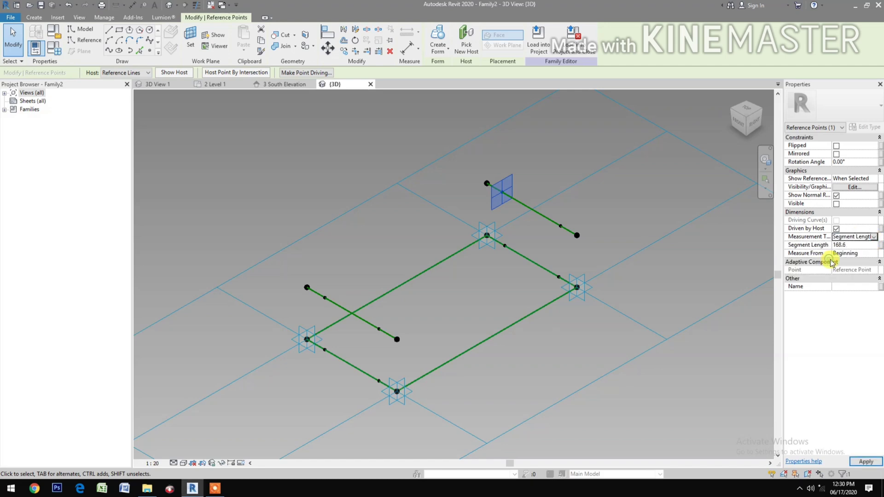
click(879, 245)
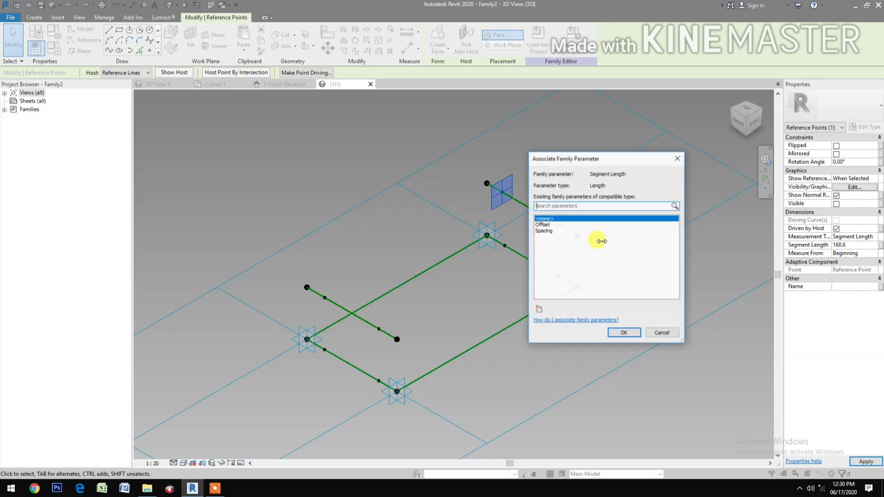
click(543, 231)
click(621, 333)
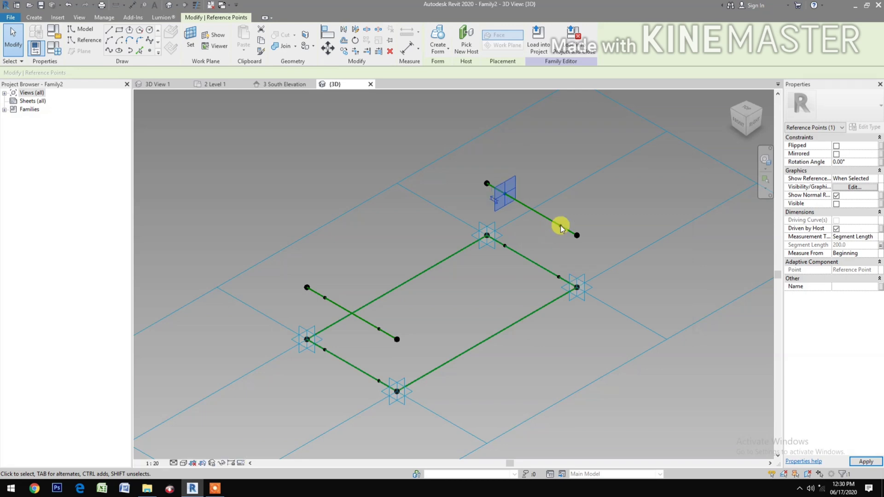
Set the right-hand hosted point on the reference line above the far short edge to Segment Length from End, linked to Spacing
key(ctrl+z)
key(ctrl+z)
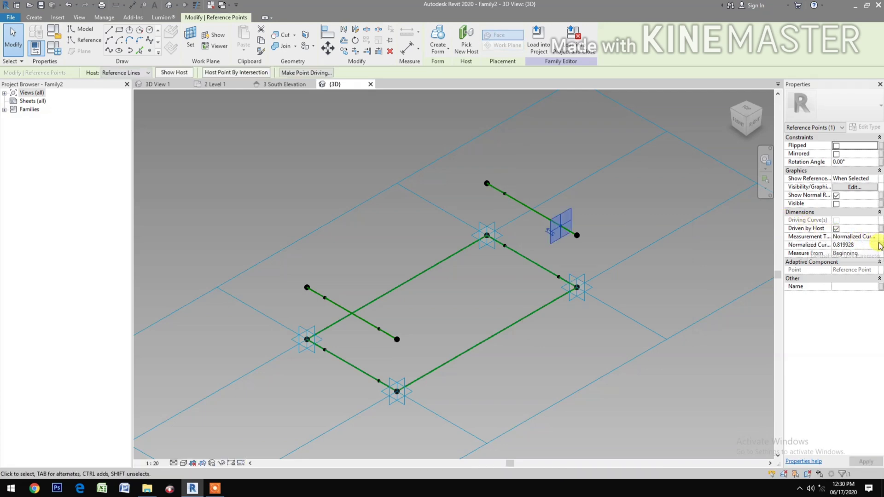
click(876, 237)
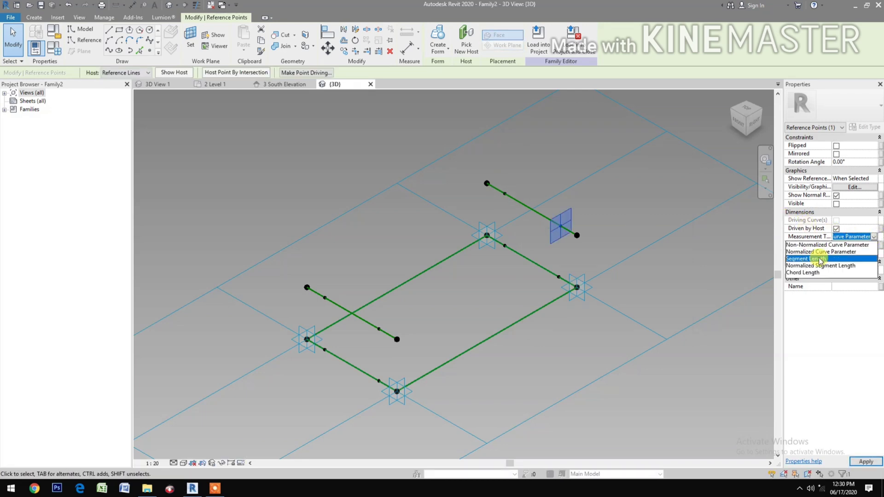
click(868, 251)
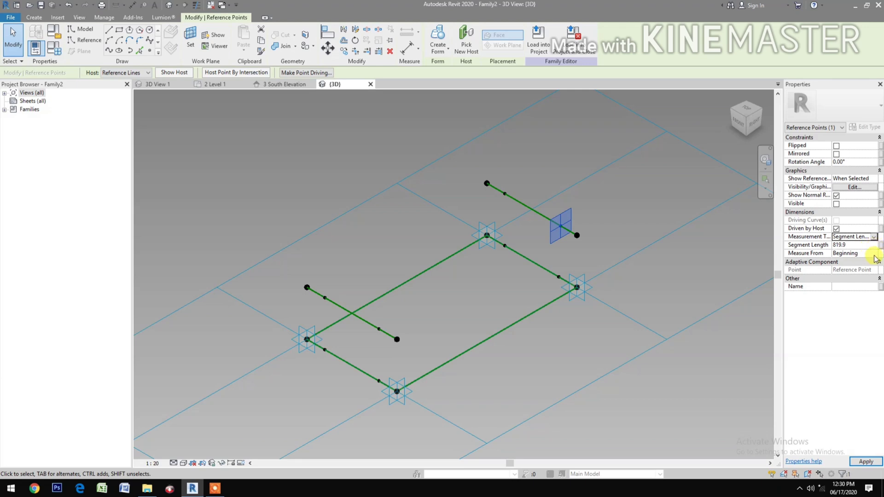
click(873, 254)
click(873, 253)
click(844, 269)
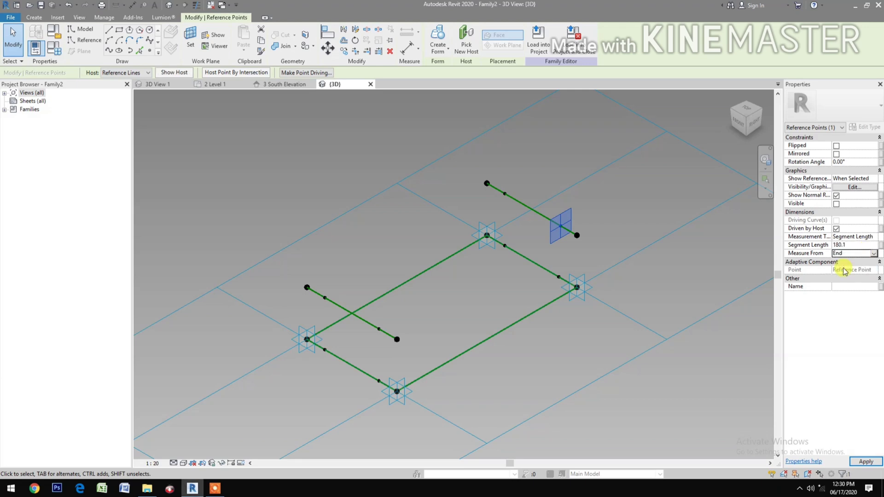
click(879, 245)
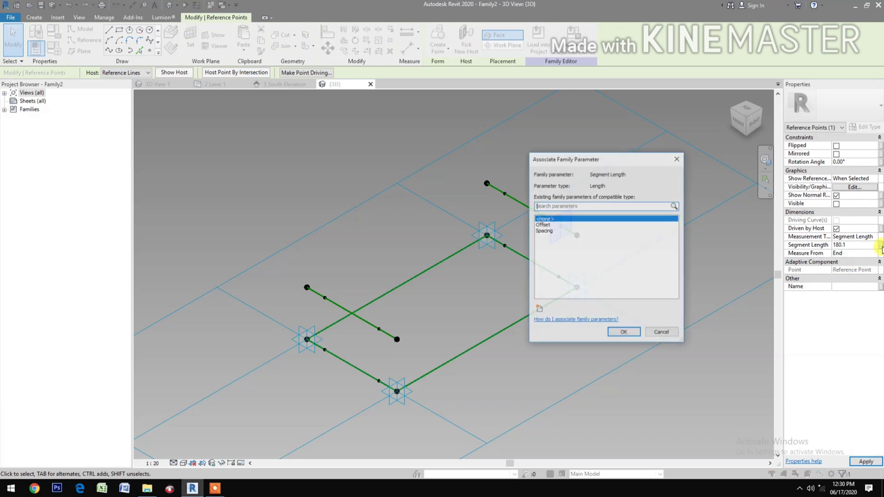
click(547, 231)
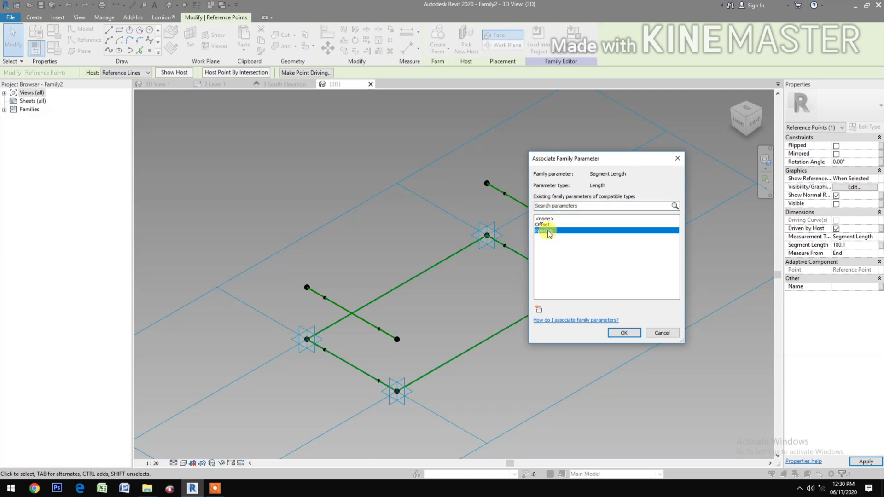
click(624, 332)
click(553, 354)
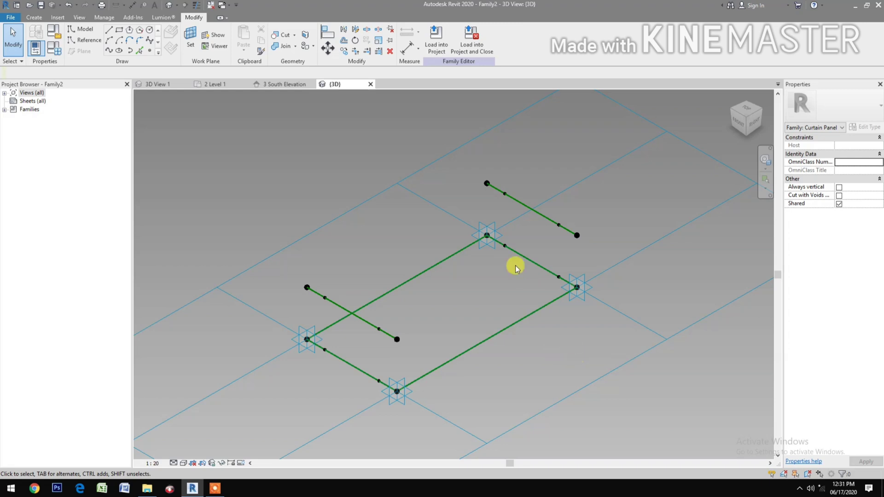
Place a reference point on the work plane of the left-hand hosted point on the line above the far short edge
click(149, 52)
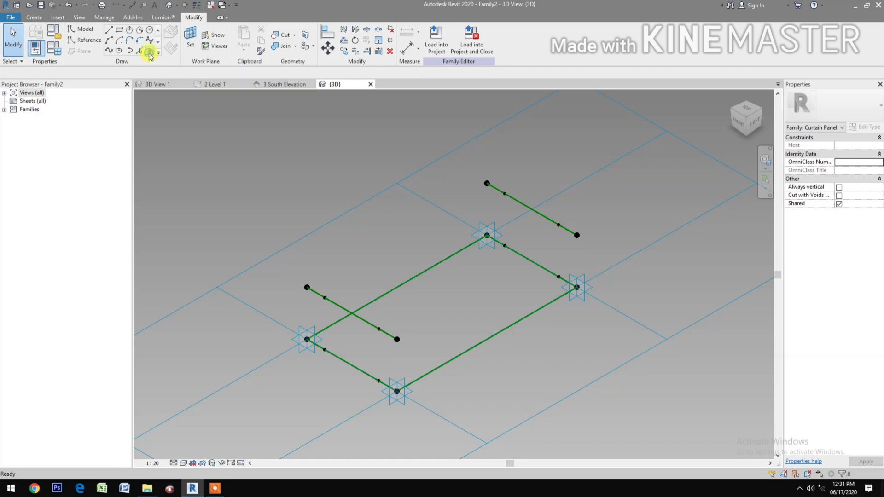
click(192, 34)
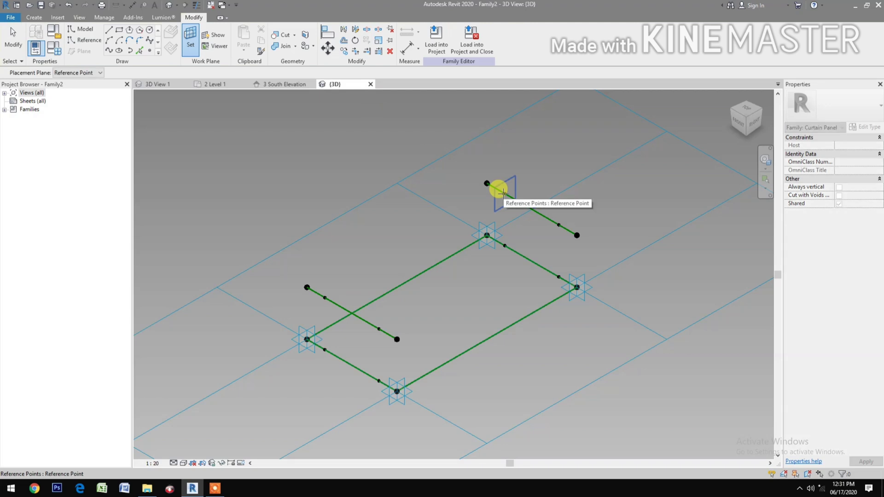
key(Tab)
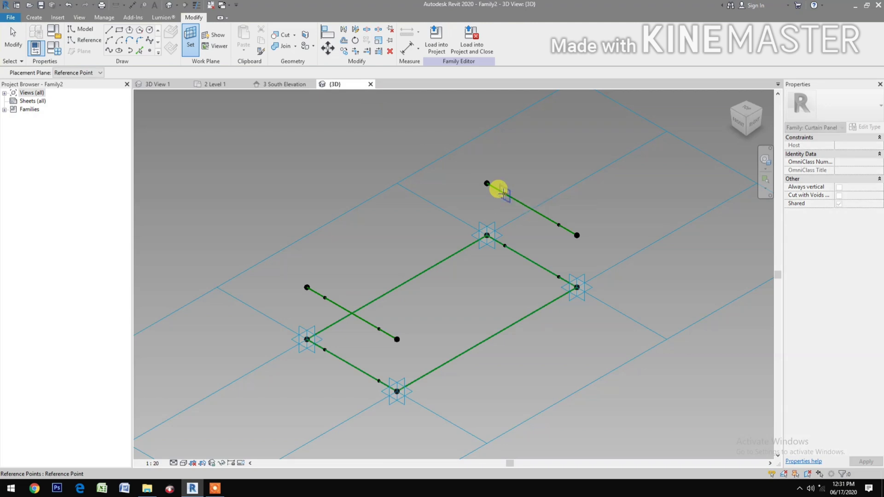
click(505, 194)
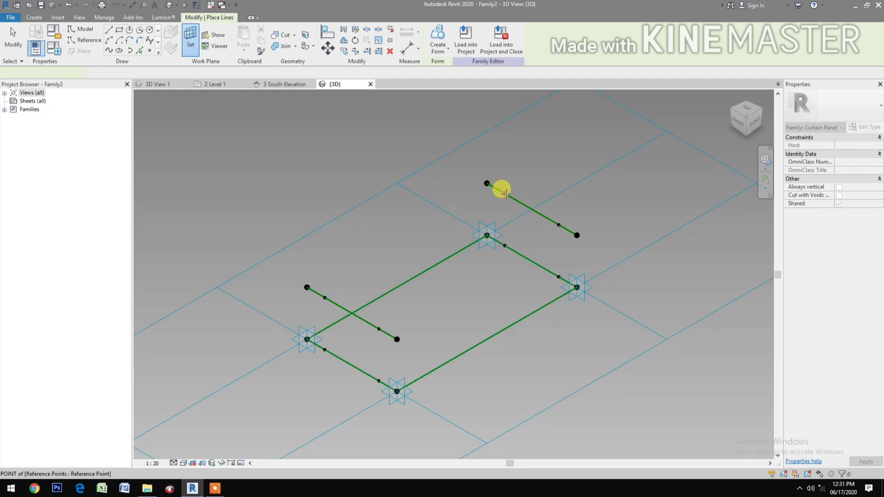
click(504, 194)
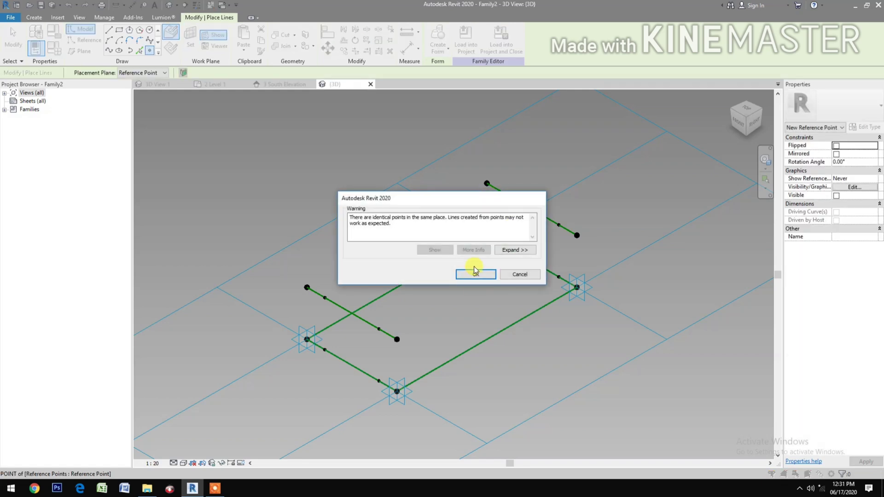
click(473, 275)
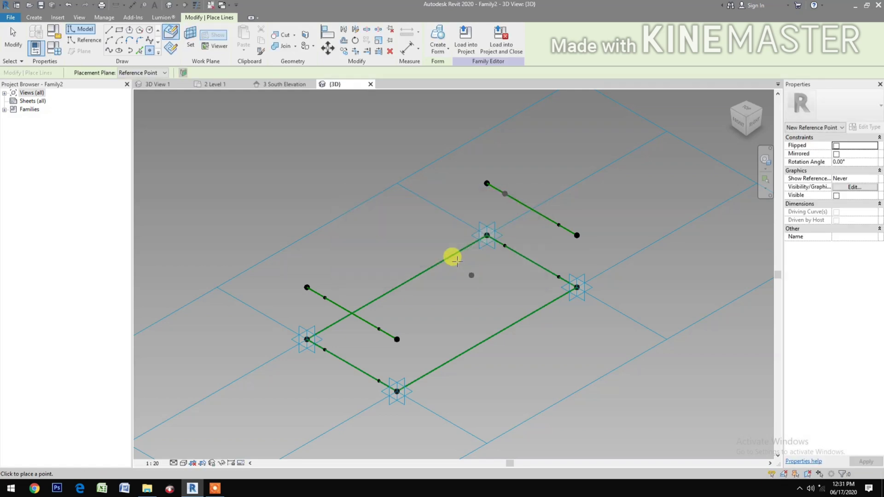
Use the right-hand hosted point above the far short edge as work plane and place a reference point on it
click(194, 39)
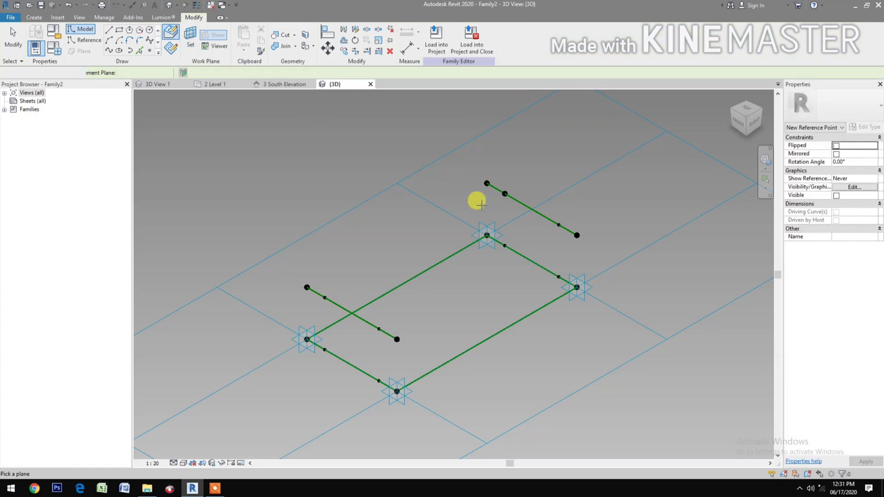
click(555, 223)
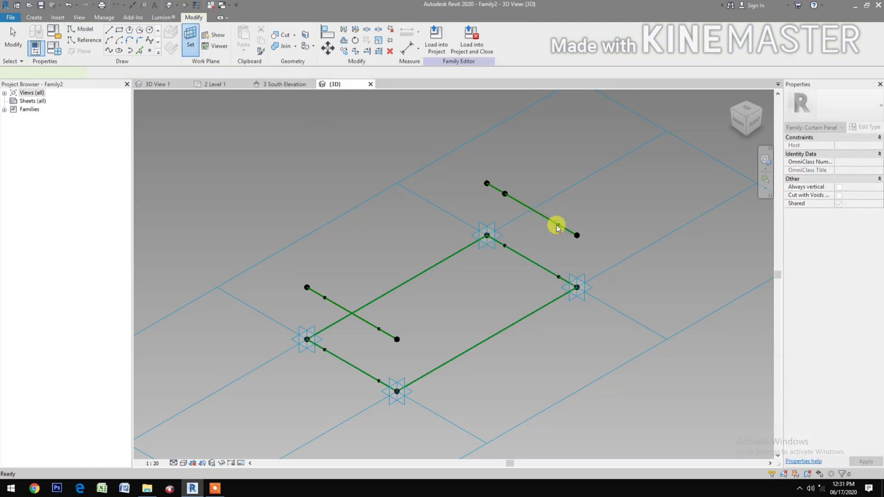
key(l)
key(i)
click(559, 224)
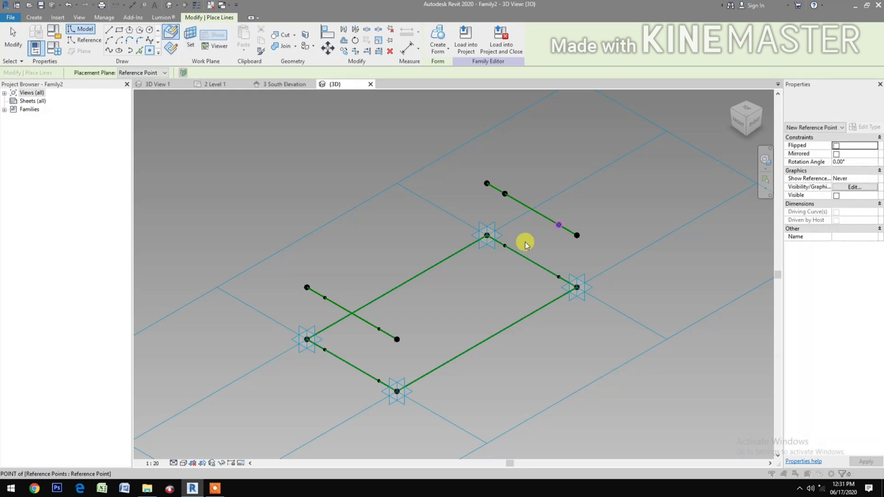
click(484, 278)
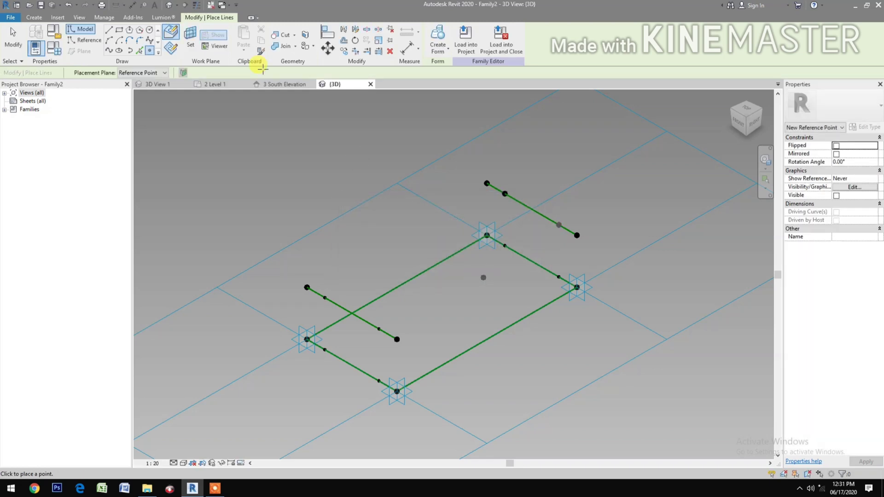
Place a reference point on the work plane of the left-hand hosted point on the rectangle's far short edge
click(191, 44)
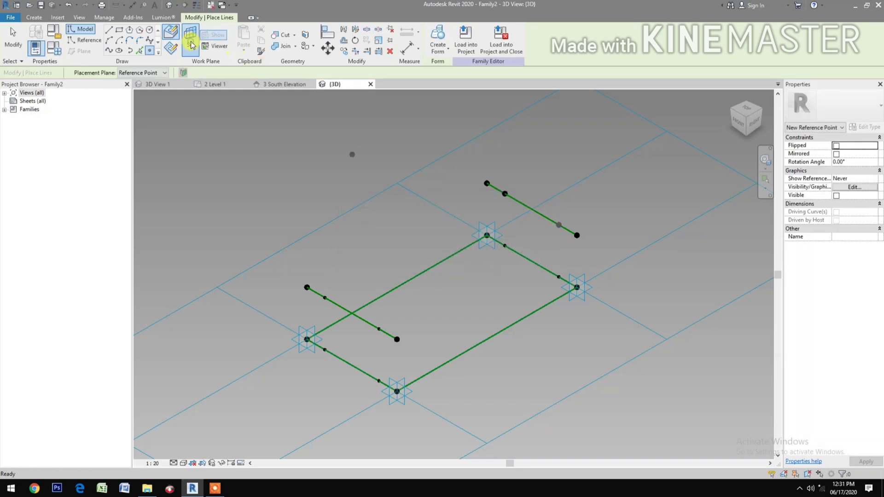
click(498, 241)
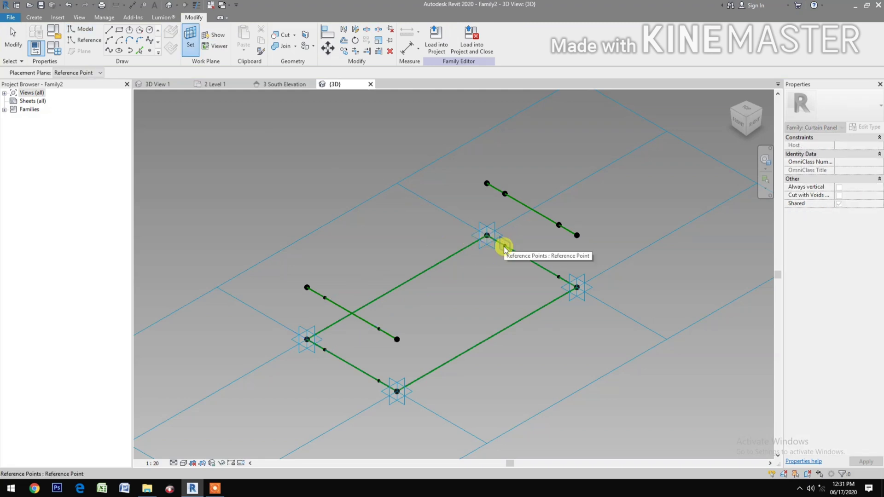
key(Return)
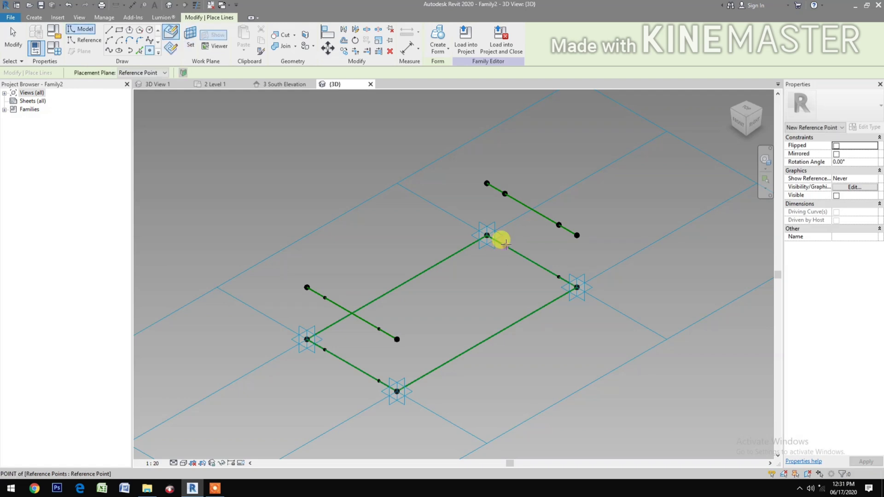
click(504, 243)
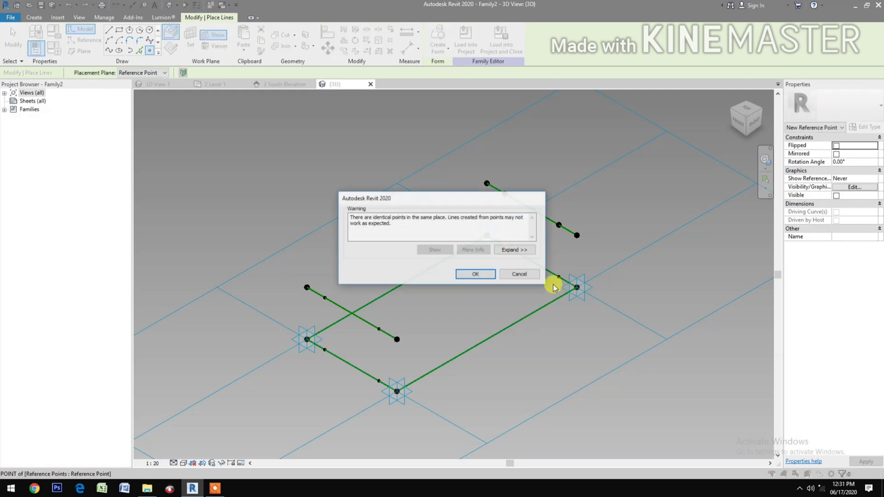
click(475, 275)
Use the right-hand hosted point on the rectangle's far short edge as work plane, place a reference point on it and end point placement
click(198, 41)
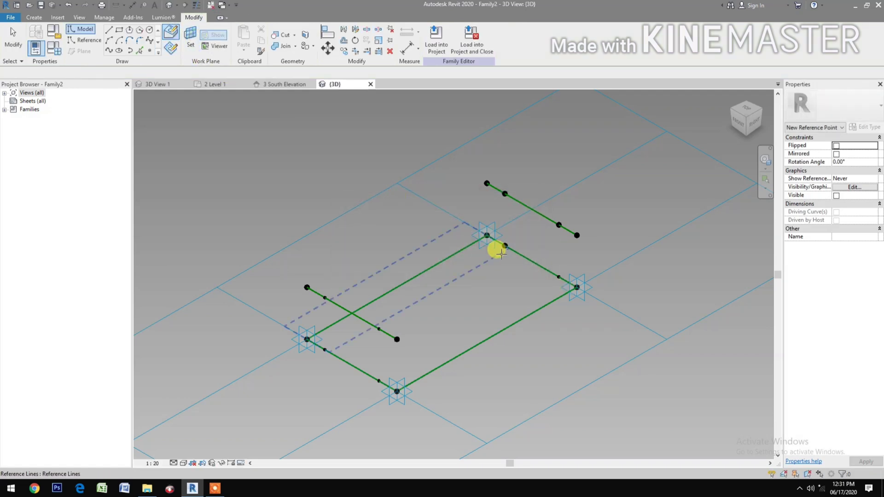
click(559, 275)
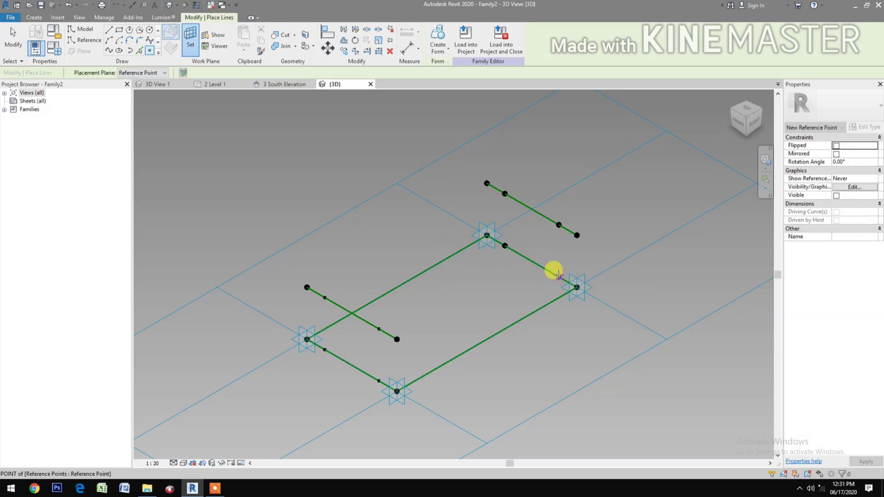
click(538, 275)
click(477, 274)
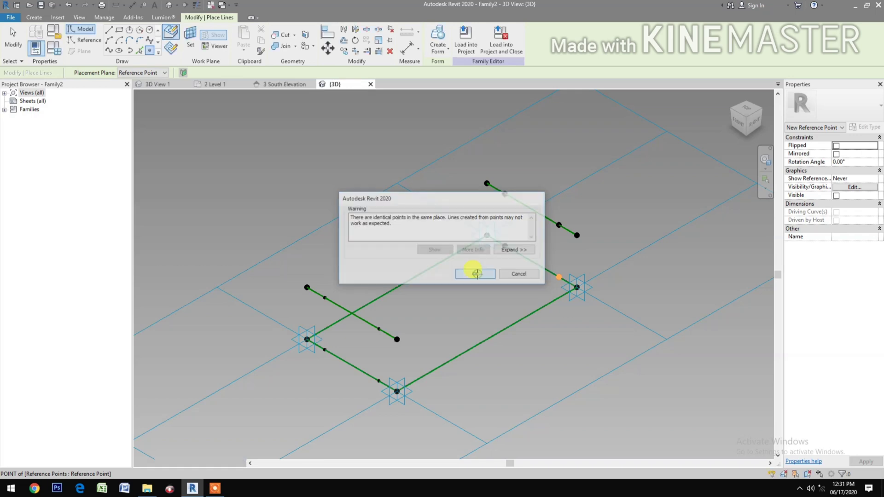
key(Escape)
key(Escape)
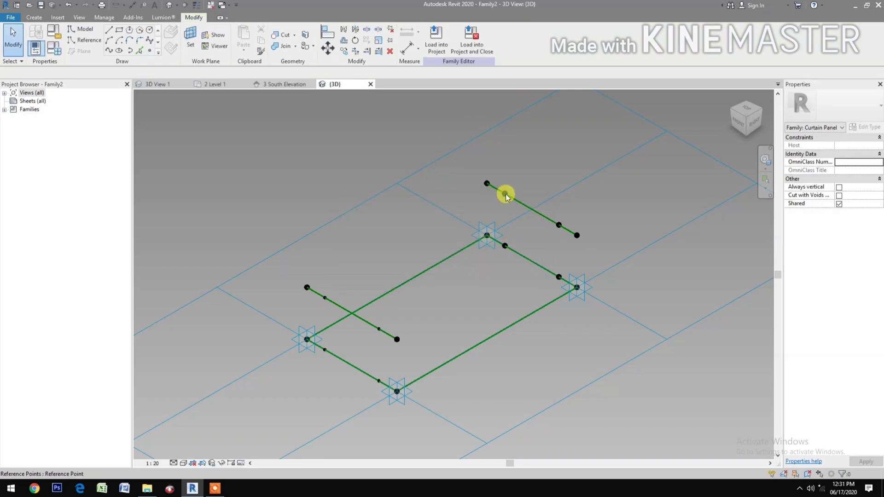
Link the Offset of the four new reference points at the far end to a new type family parameter named Overlap
click(505, 194)
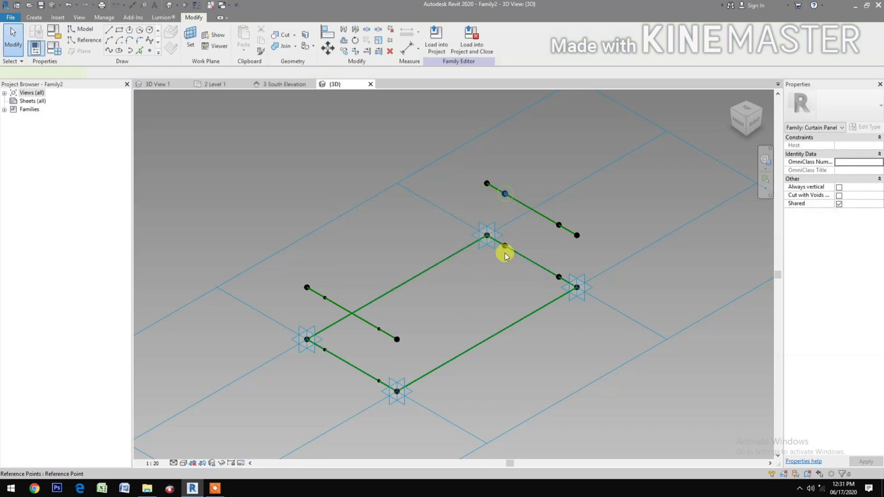
ctrl+click(557, 277)
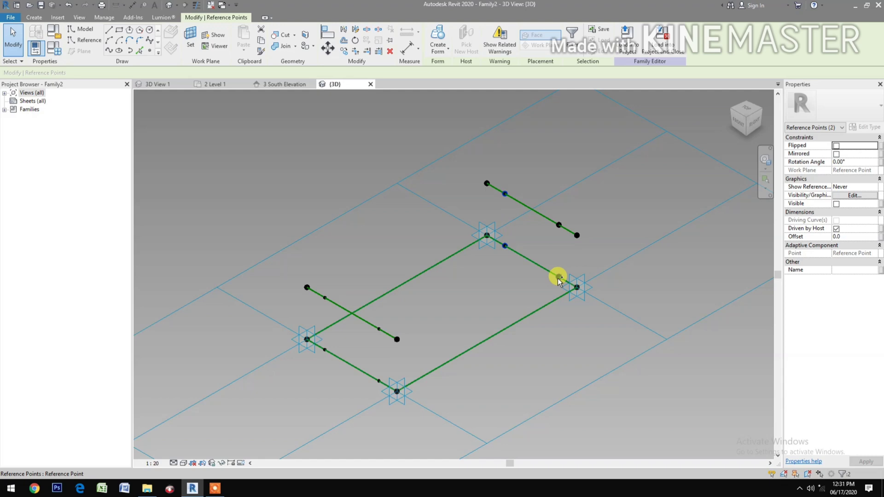
ctrl+click(559, 225)
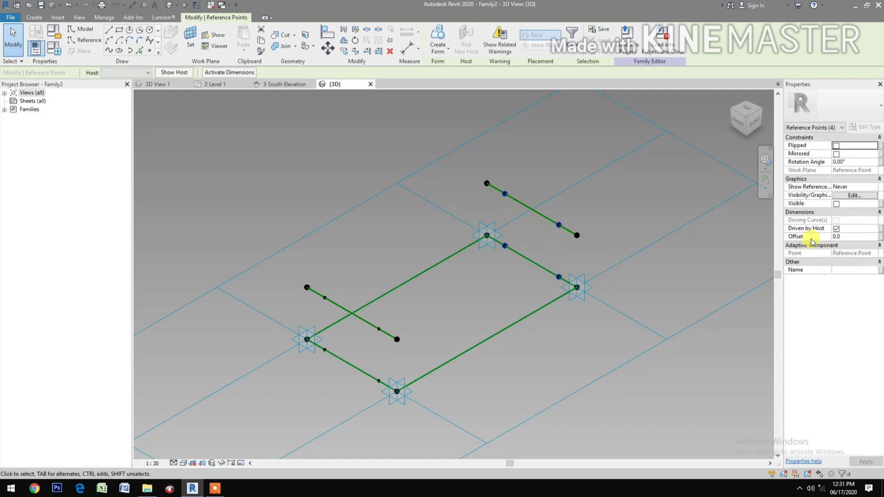
click(880, 238)
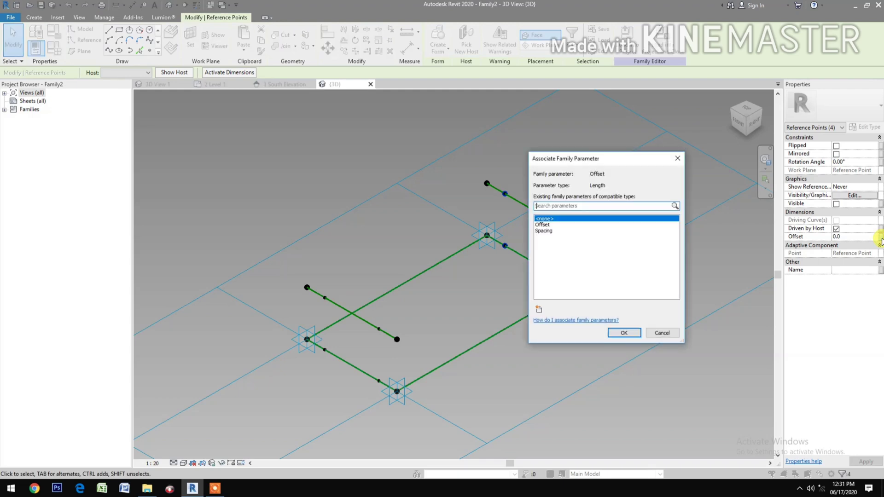
click(538, 309)
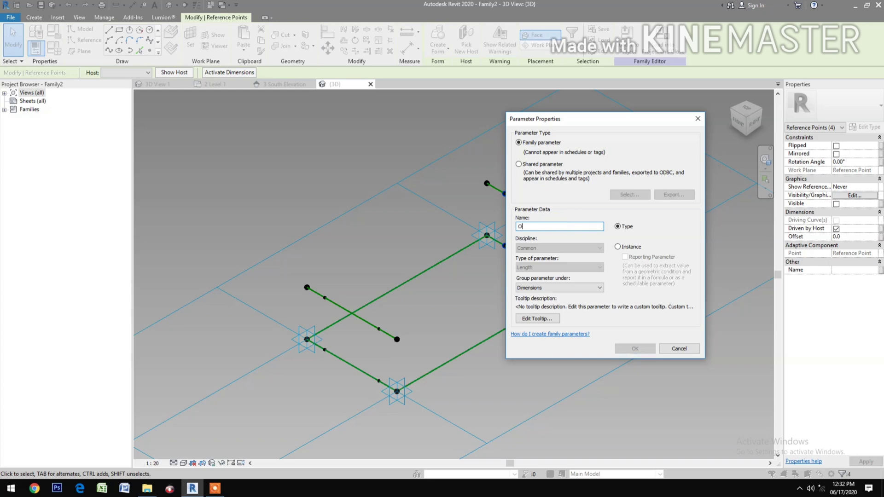
text(O)
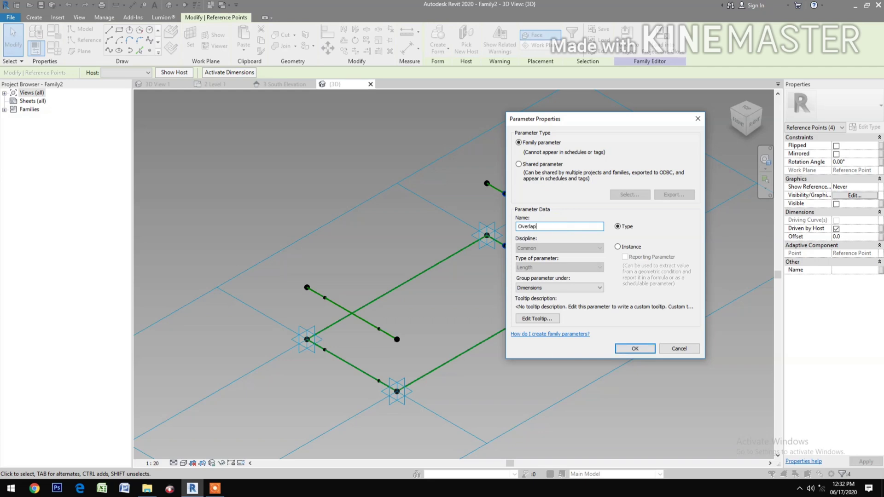
click(634, 350)
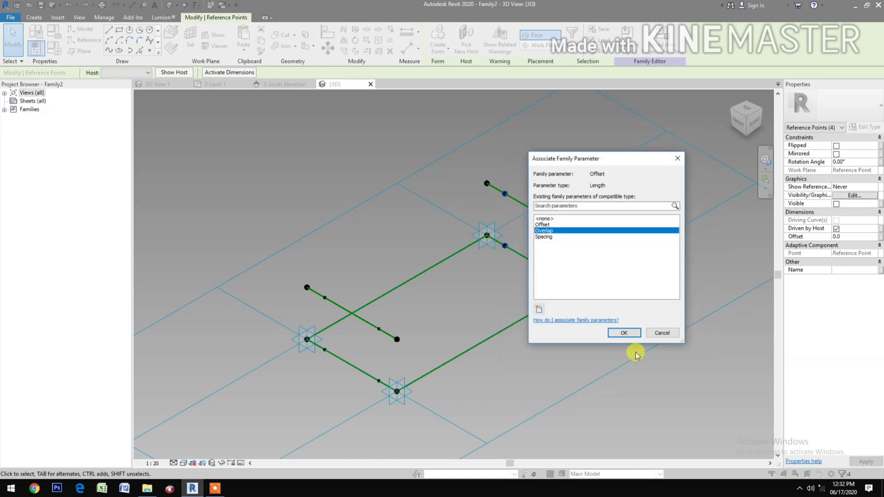
click(624, 333)
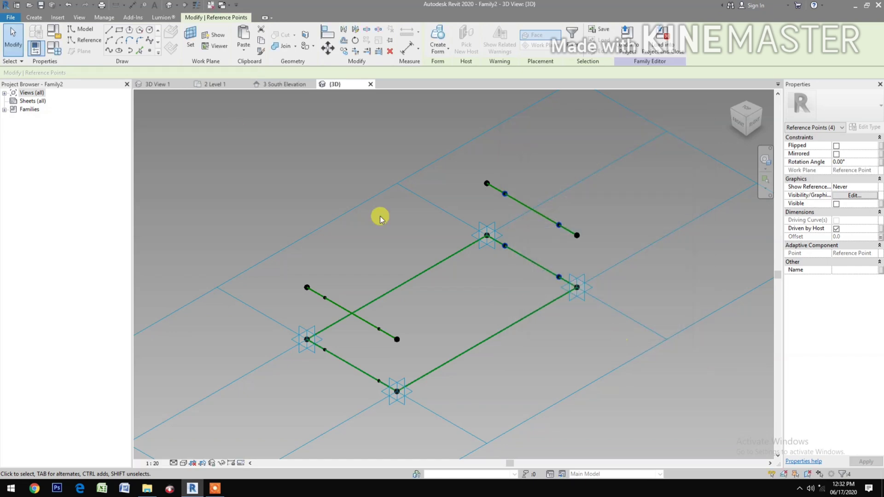
Set the Overlap family parameter to 400
click(59, 54)
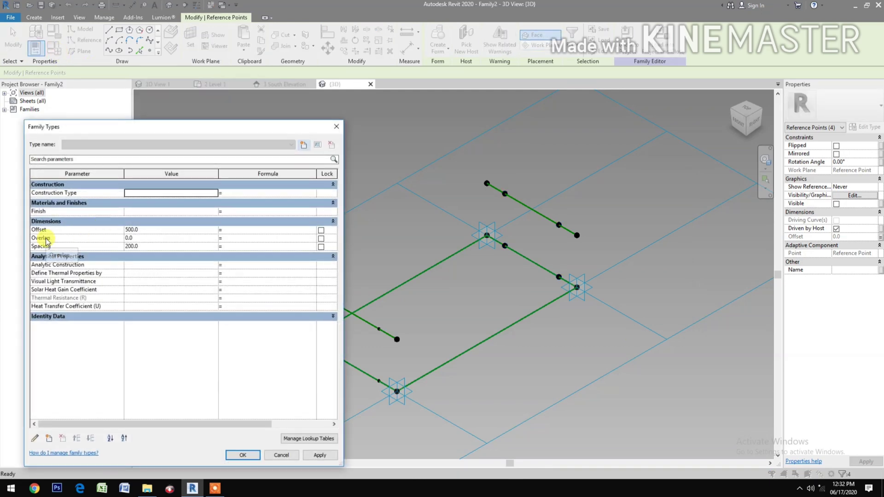
click(144, 238)
text(4)
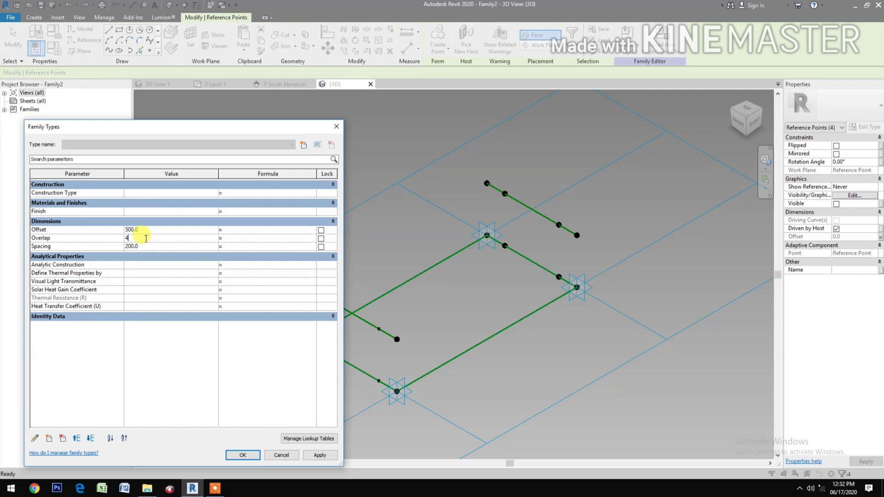
text(00)
click(324, 455)
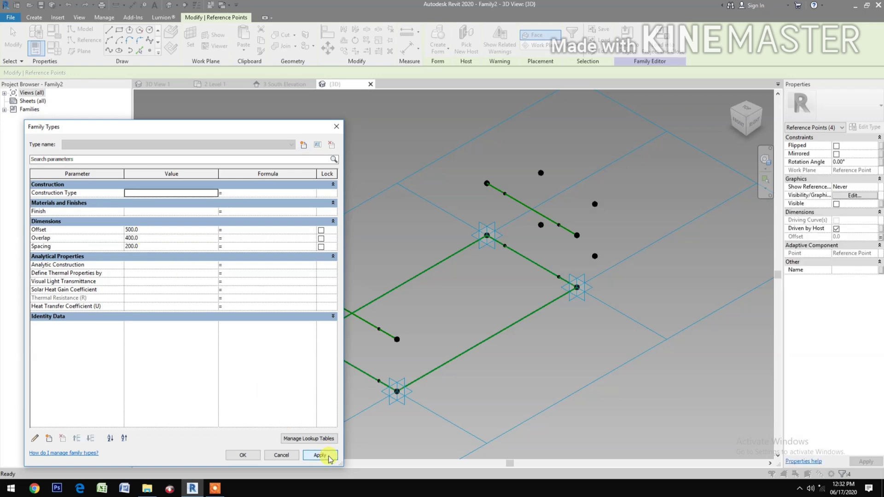
click(243, 455)
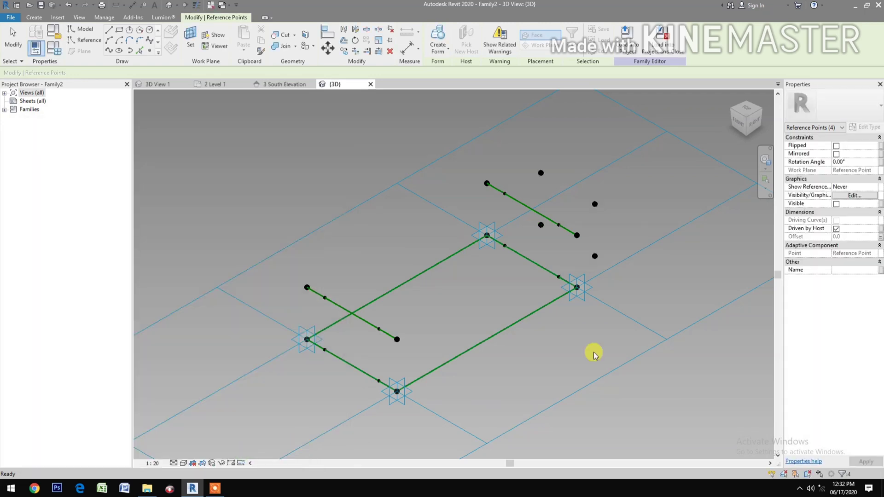
click(629, 355)
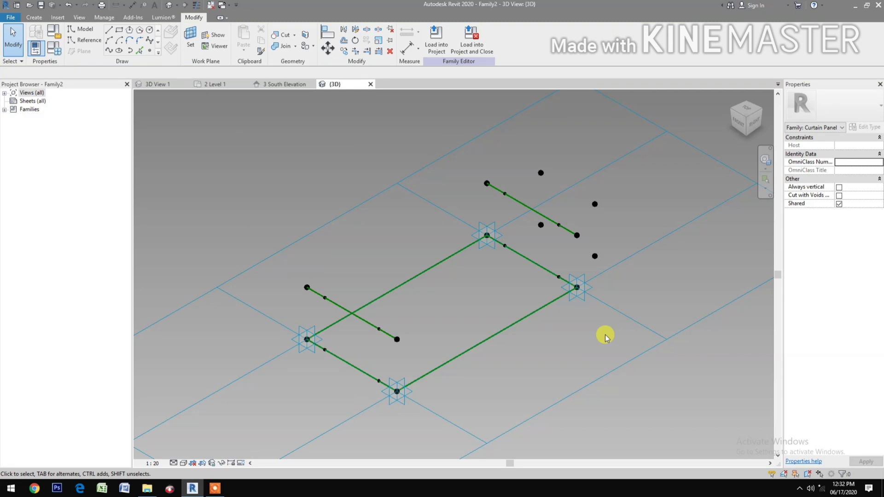
Join the left-hand pair of overlap points beyond the far edge with a spline through points and make it a reference line
drag(521, 142, 549, 236)
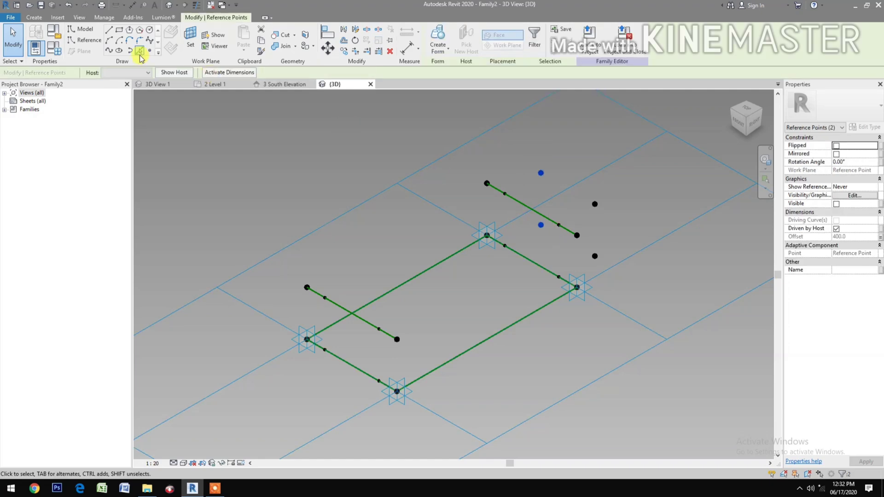
click(108, 51)
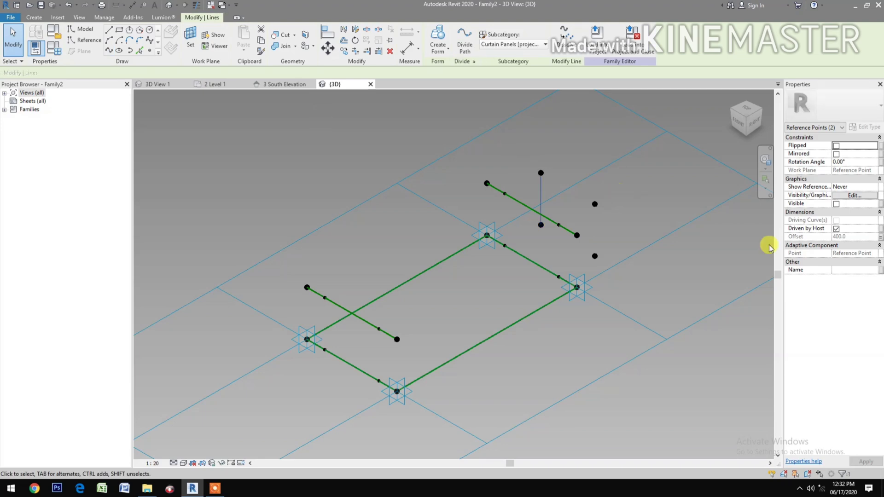
click(836, 213)
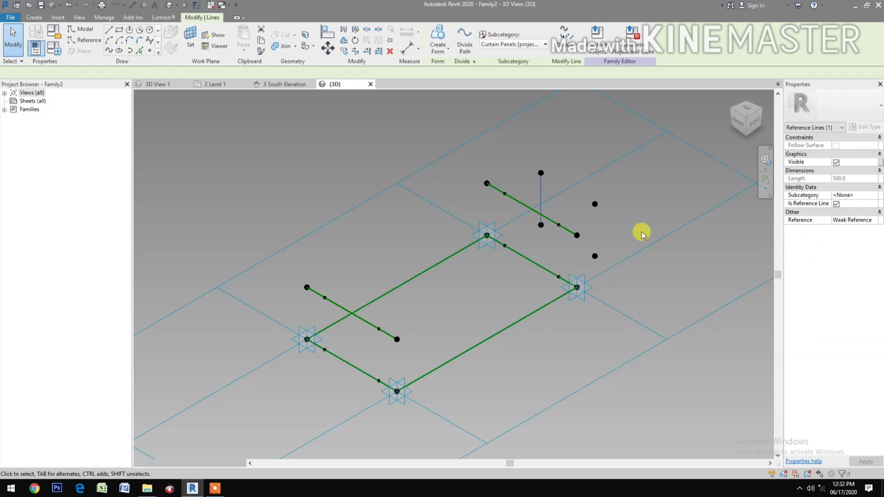
click(587, 150)
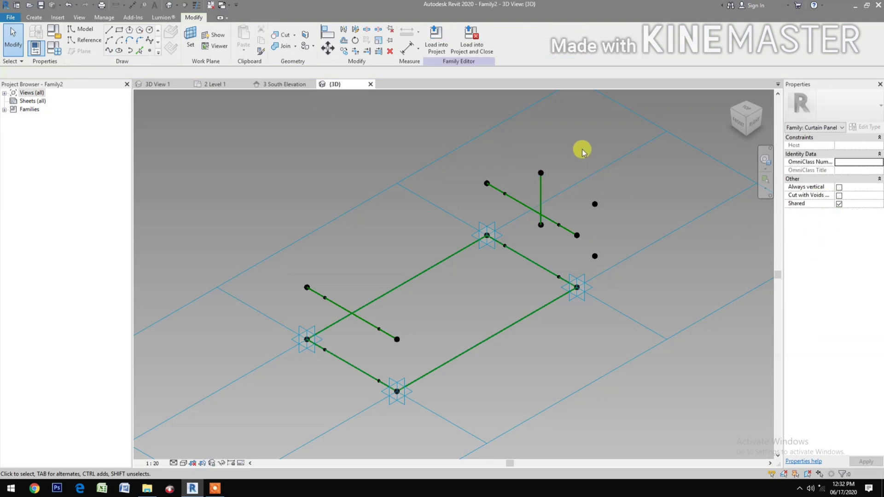
Connect the right-hand pair of overlap points beyond the far edge with a spline through points, set as a reference line
drag(582, 149, 598, 267)
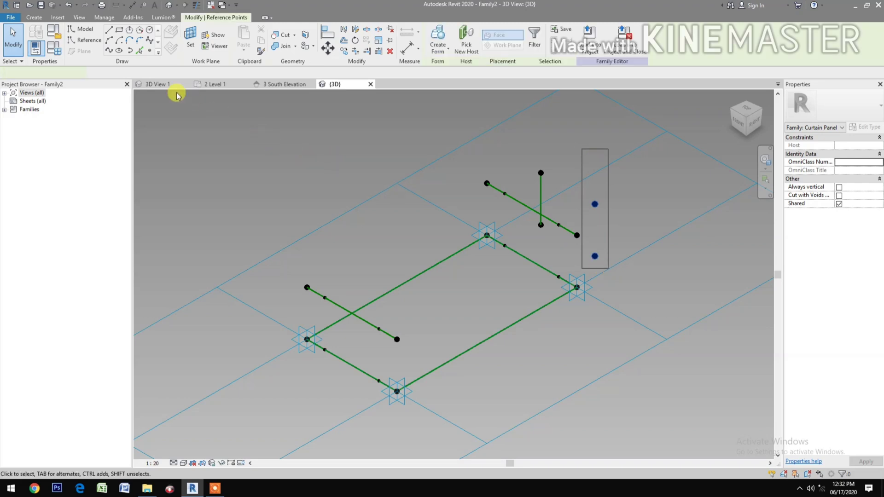
click(109, 51)
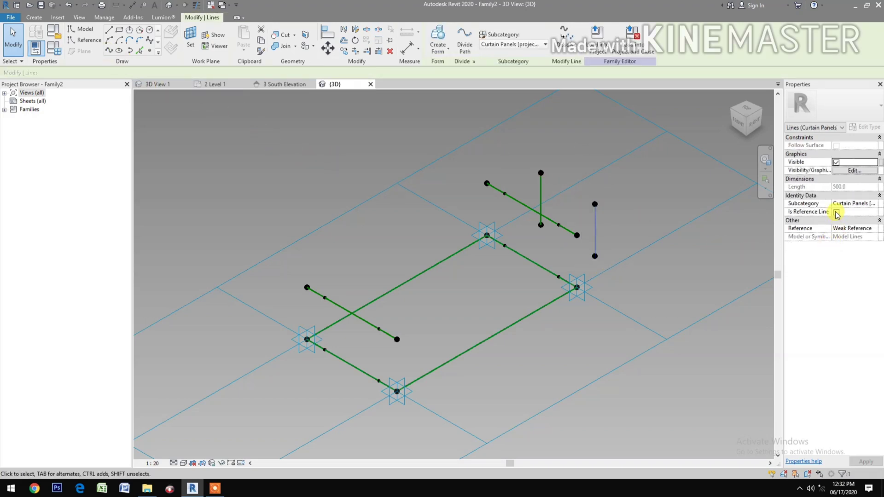
click(836, 213)
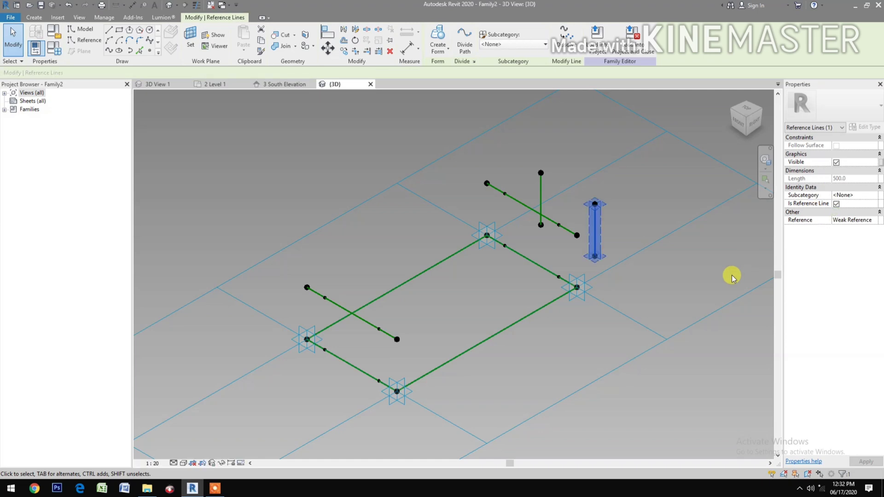
Connect the left-hand upper and lower hosted points at the near short edge with a vertical reference line
click(317, 388)
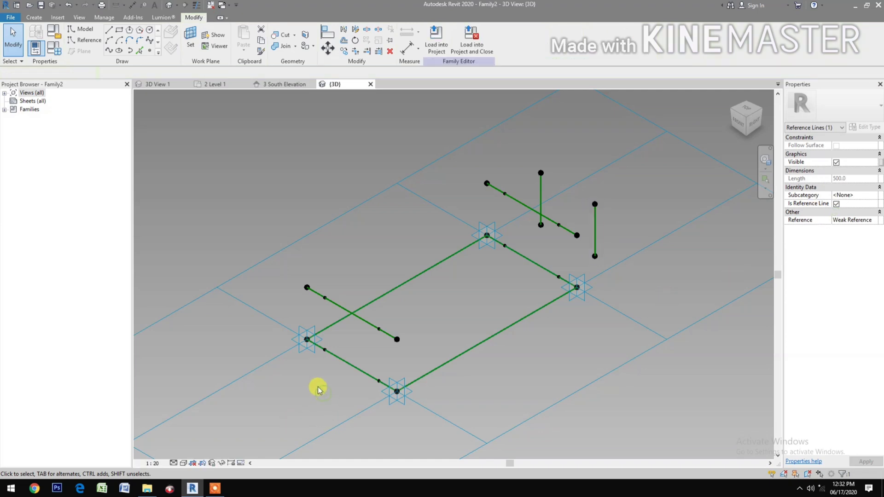
drag(338, 312, 337, 290)
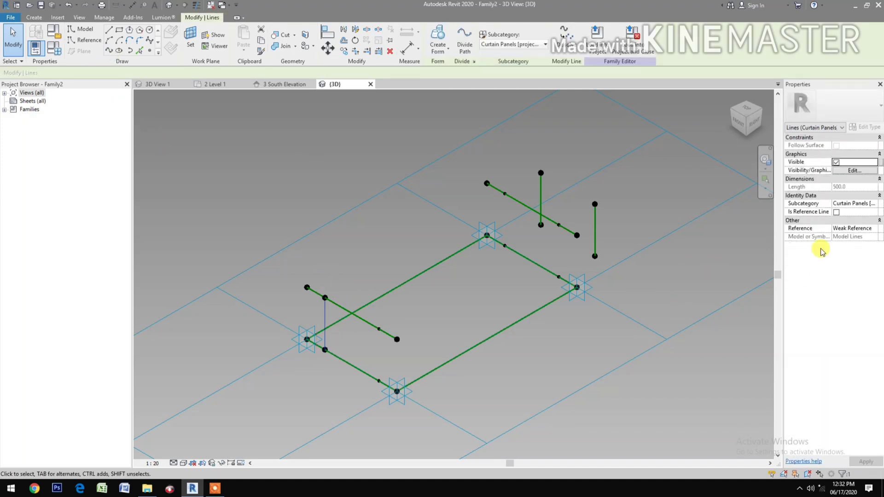
click(836, 213)
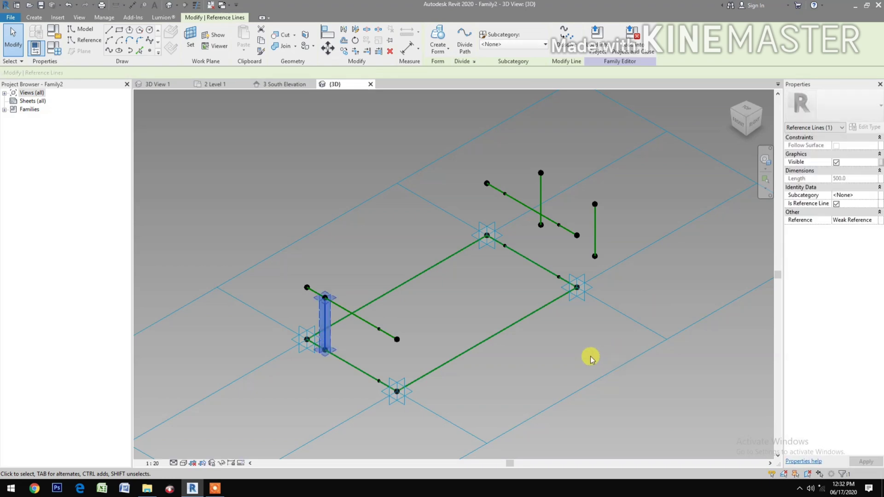
Join the right-hand upper and lower hosted points at the near short edge by a spline through points, set as a reference line
click(369, 382)
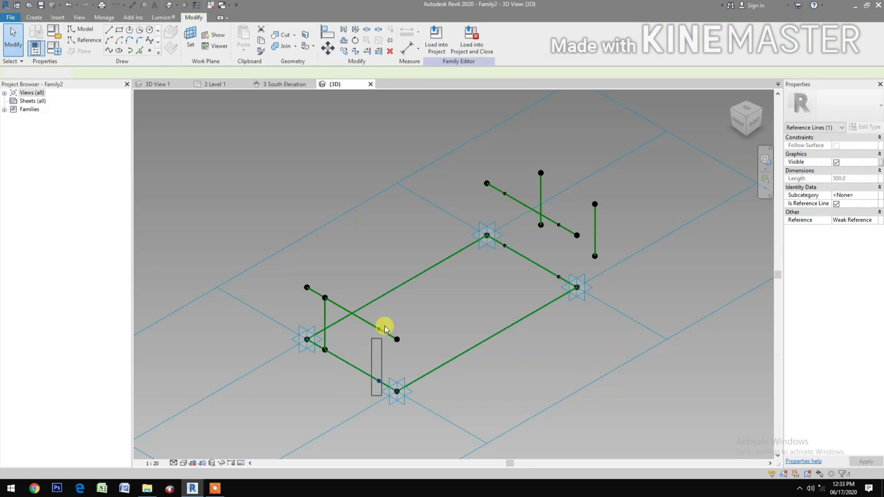
click(110, 51)
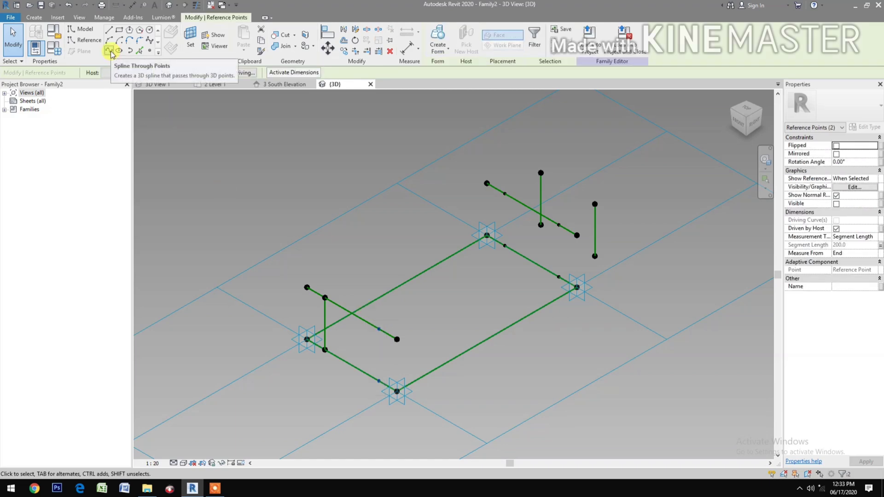
click(109, 51)
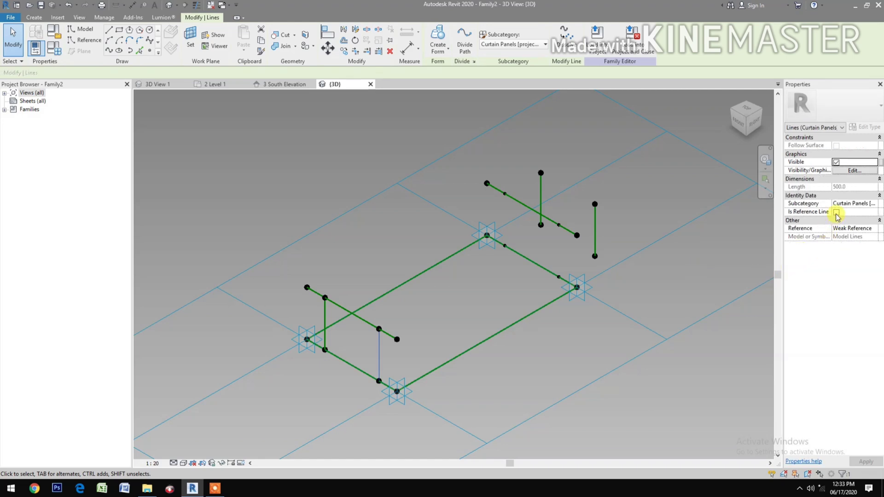
click(835, 212)
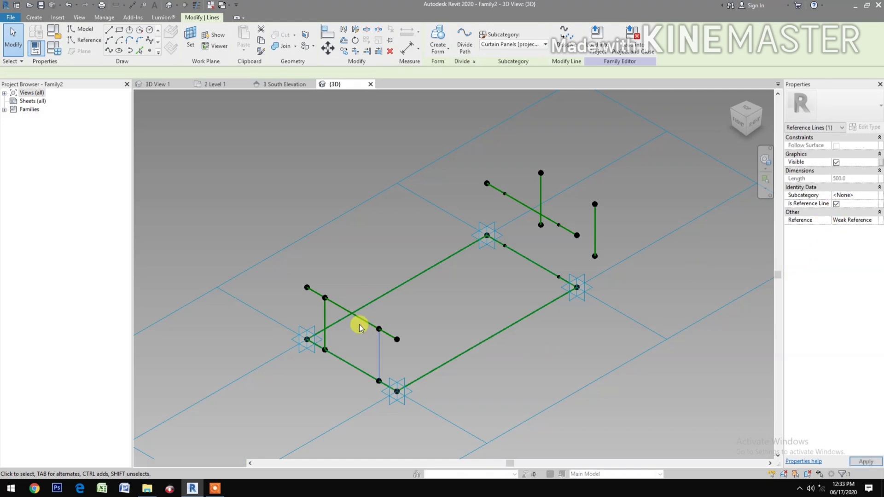
Place reference points at the midpoints of both long panel edges and on the two vertical reference lines beyond the far edge
click(148, 52)
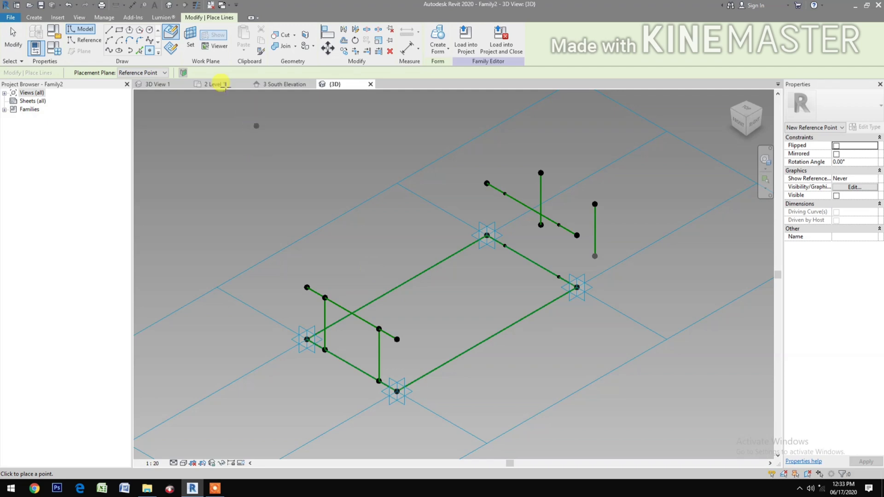
click(396, 283)
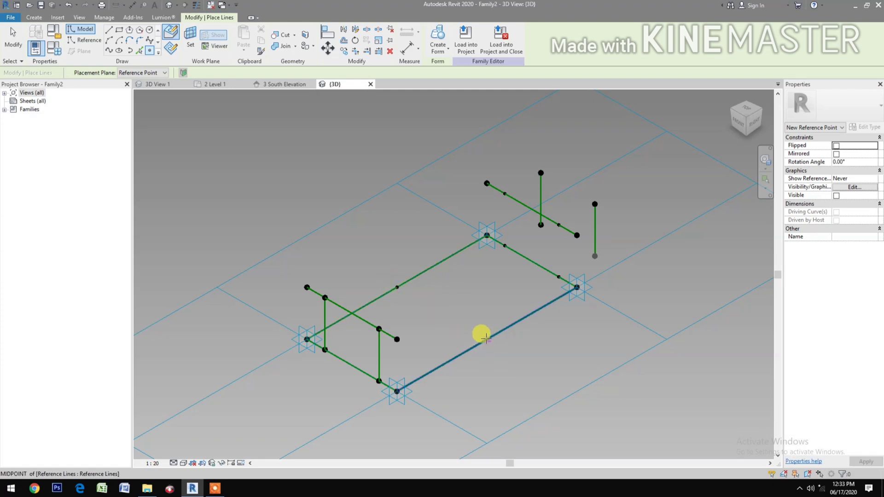
click(487, 339)
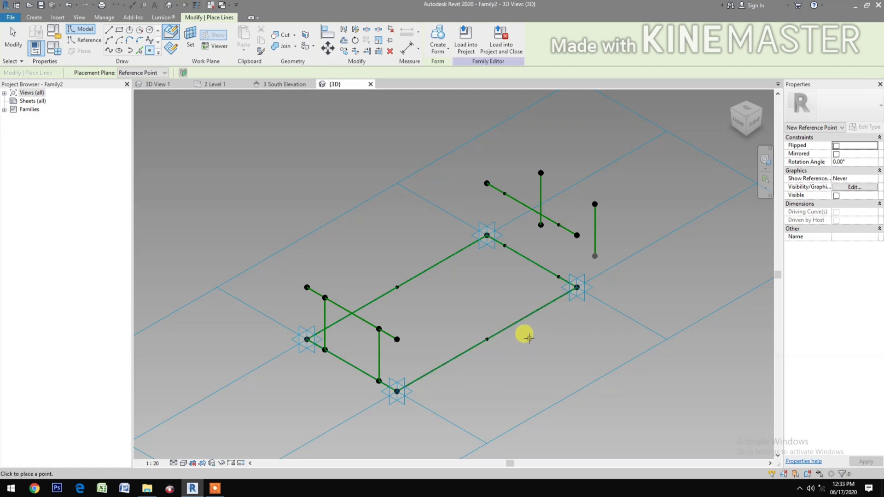
click(539, 186)
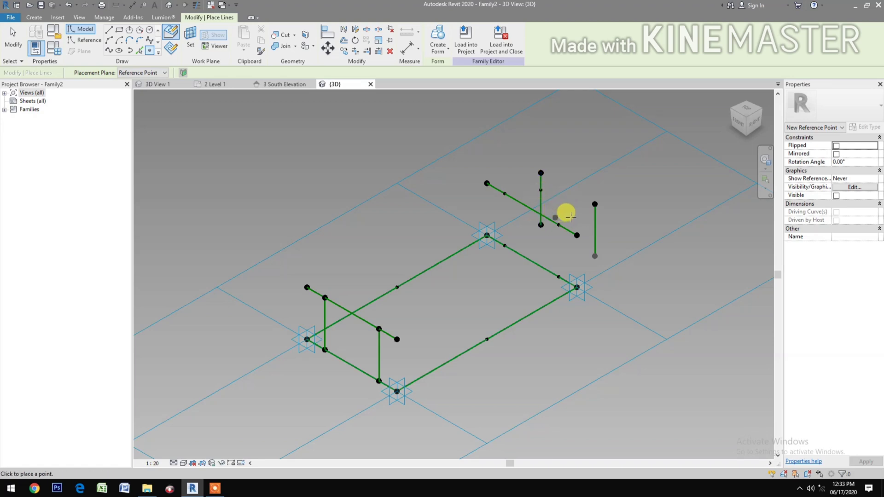
click(594, 220)
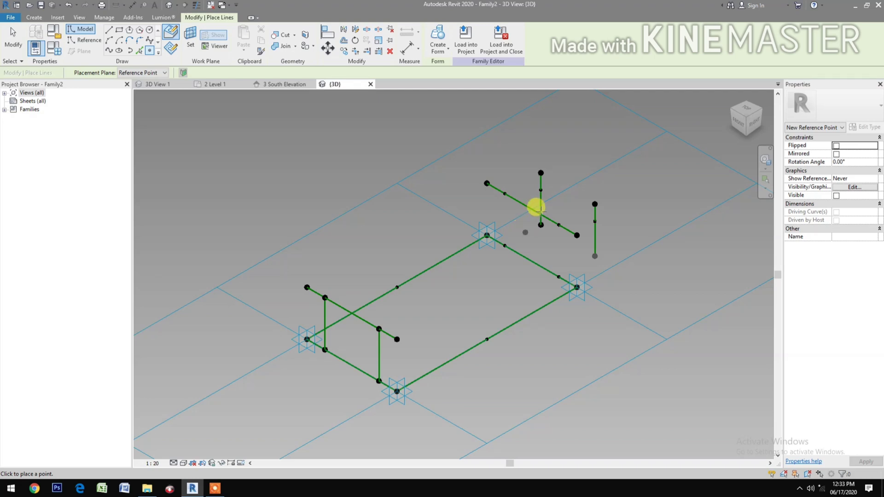
key(Escape)
key(Escape)
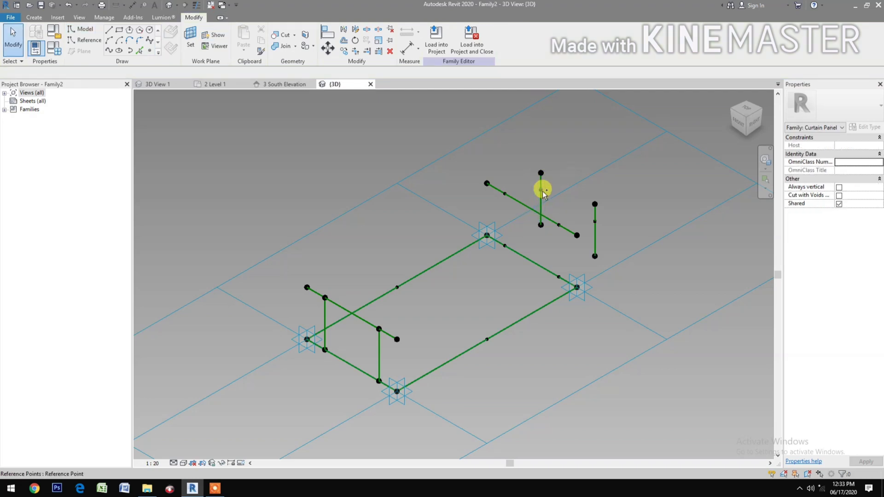
Associate the Normalized Curve Parameter of the two points on the vertical lines beyond the far edge with a new type parameter, NCP Overlap
click(595, 219)
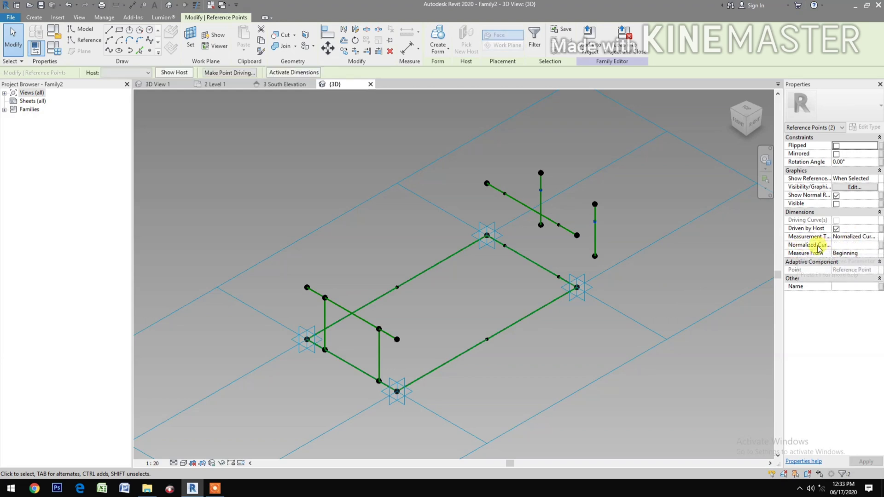
click(880, 245)
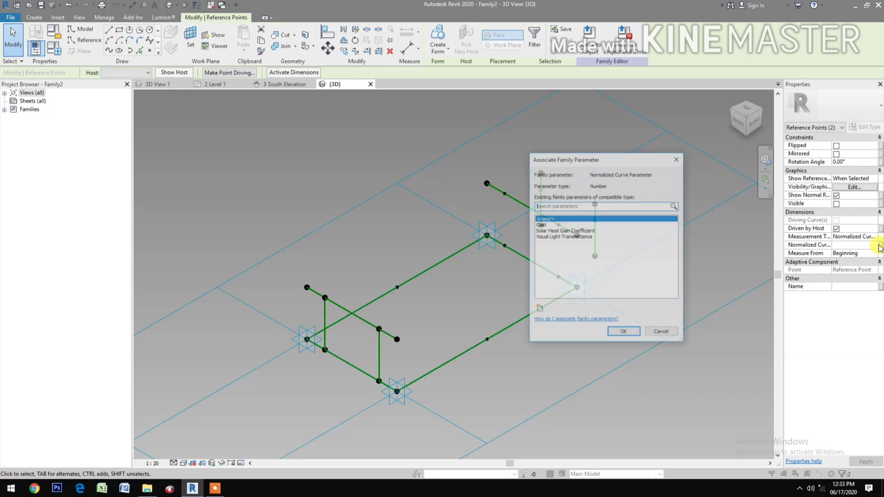
click(537, 313)
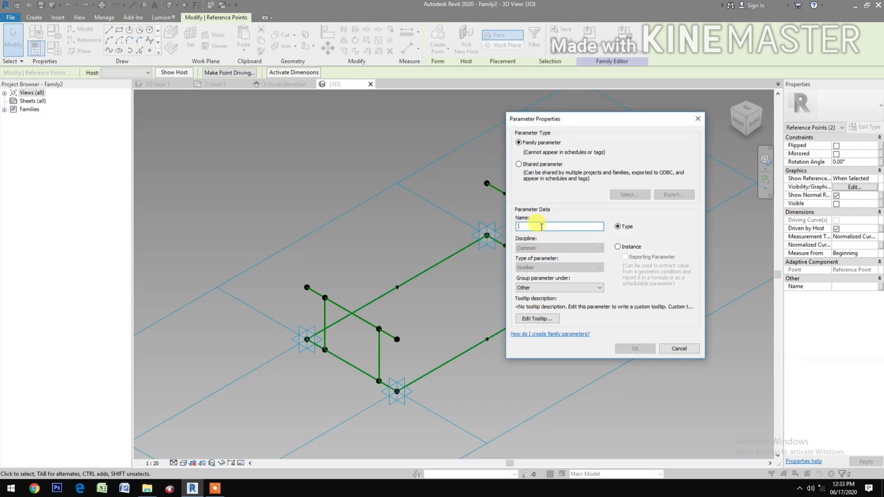
text(NCP Overlap)
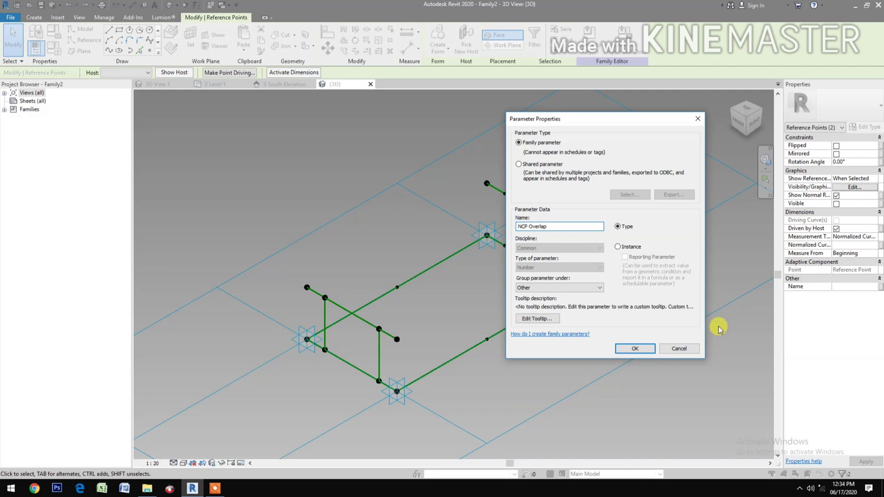
click(632, 348)
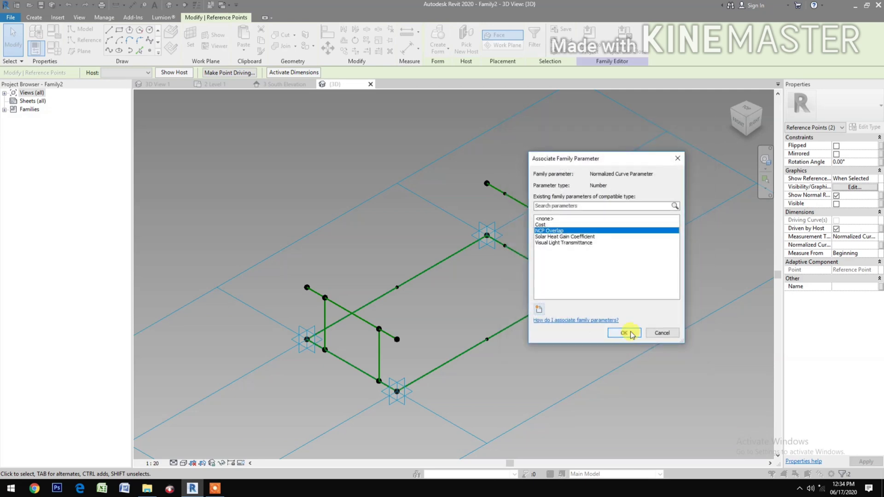
click(624, 333)
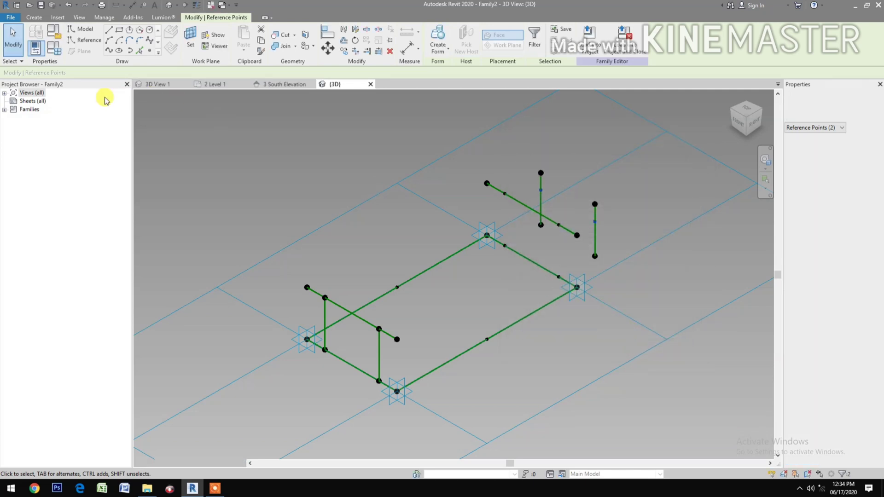
Set the NCP Overlap parameter to 0.2 in the family types and apply it
click(54, 48)
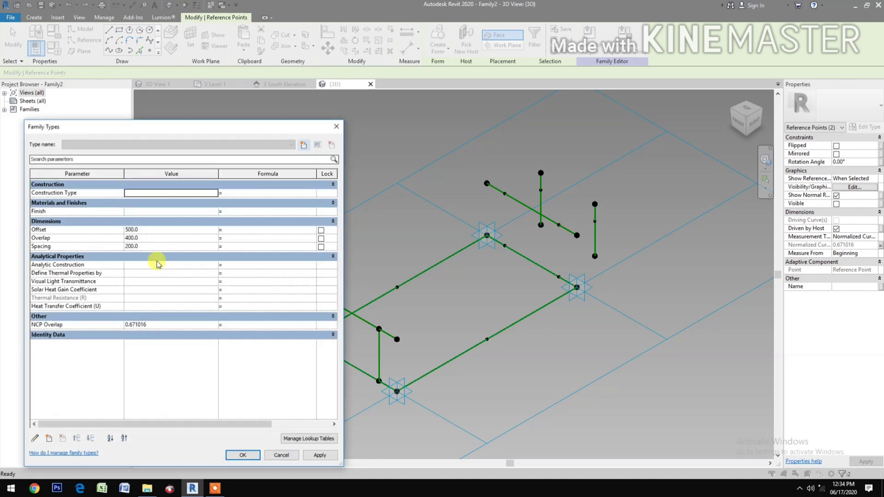
click(167, 326)
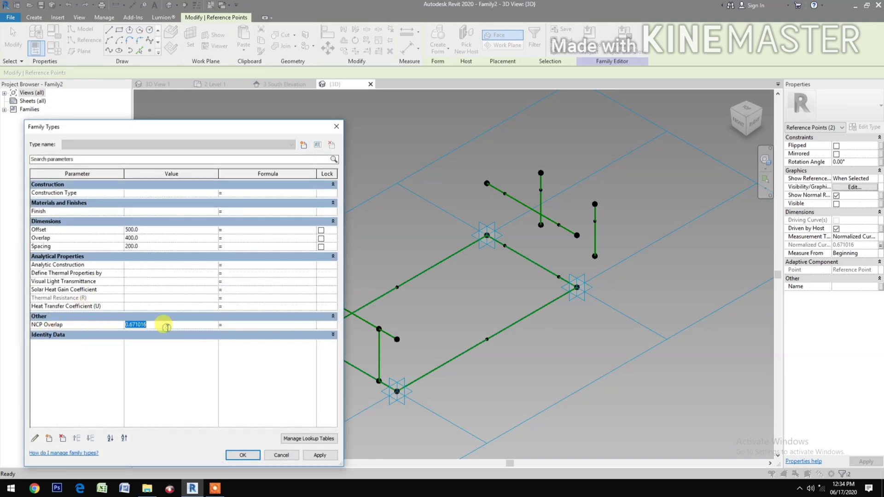
text(.2)
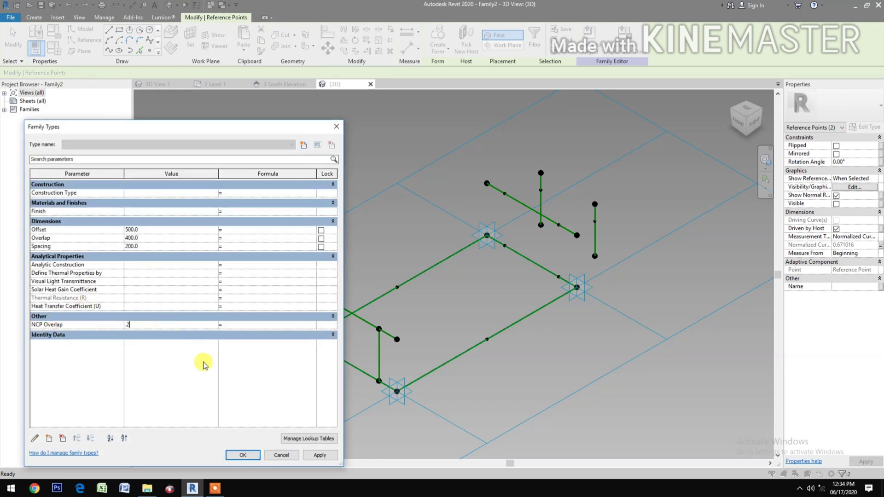
click(320, 456)
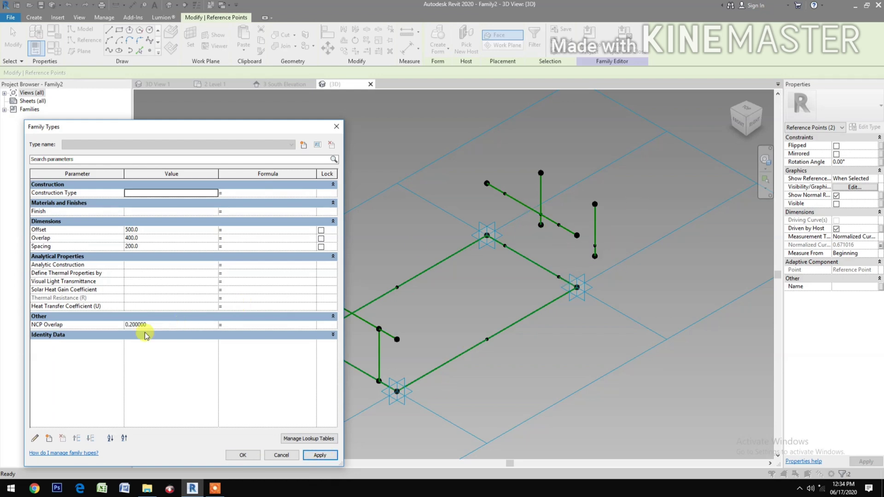
Set the NCP Overlap parameter to 0.7, apply it and close the family types
click(166, 326)
text(.)
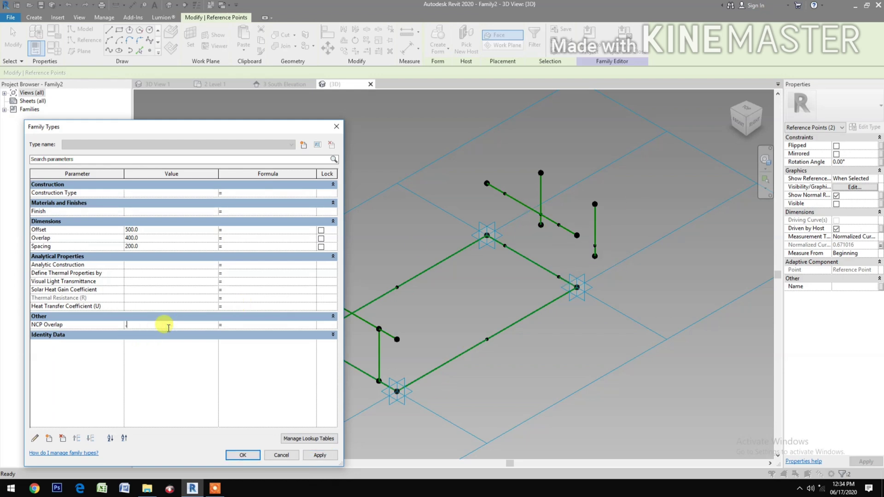
text(7)
click(318, 456)
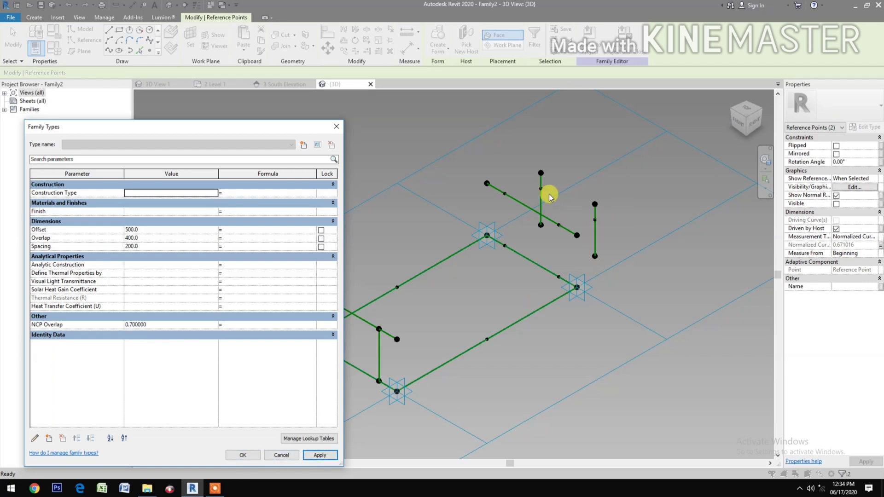
click(242, 455)
click(592, 308)
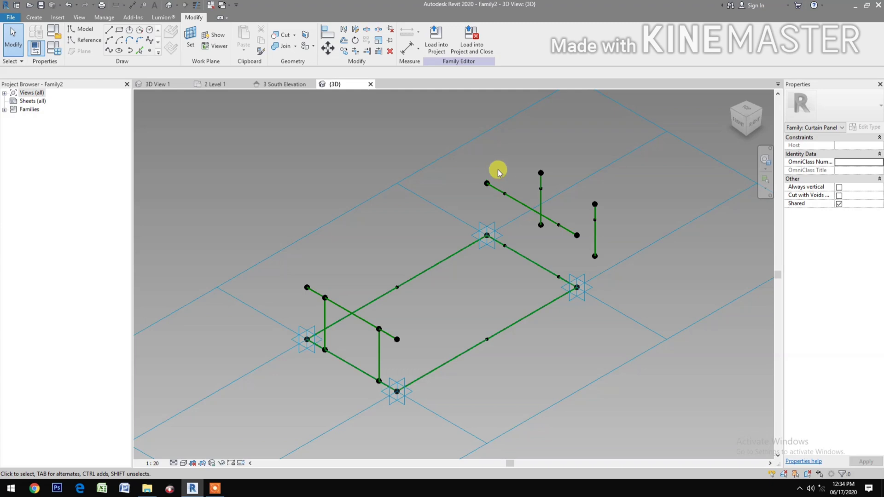
Connect the left-hand upper and lower hosted points at the far short edge with a spline through points, set as a reference line
drag(498, 171, 519, 262)
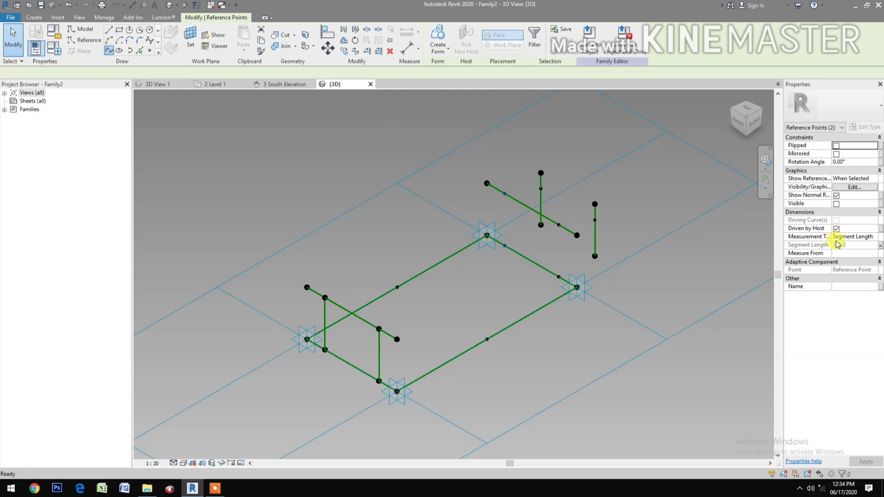
key(Return)
click(835, 211)
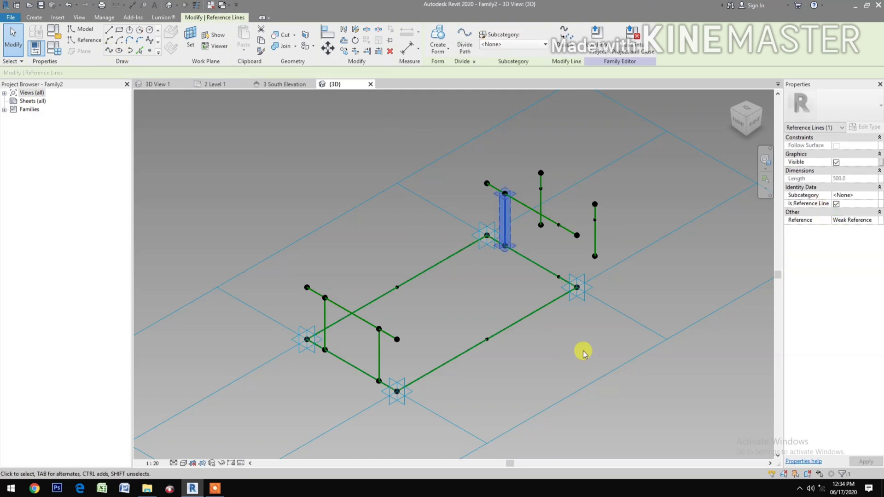
Join the right-hand upper and lower hosted points at the far short edge with a spline through points and make it a reference line
click(550, 209)
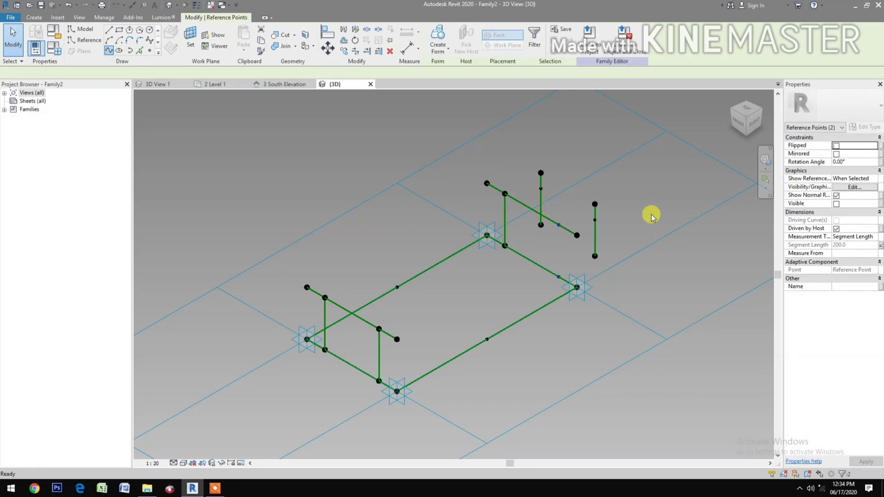
key(s)
key(p)
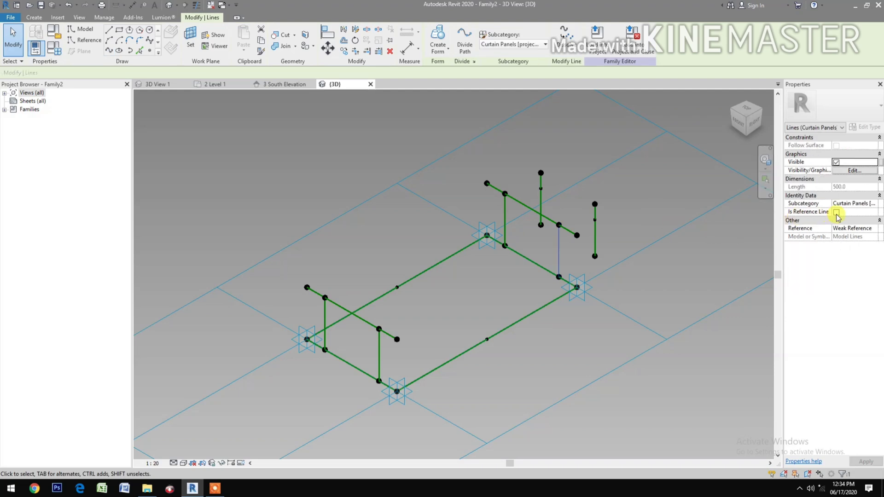
click(836, 212)
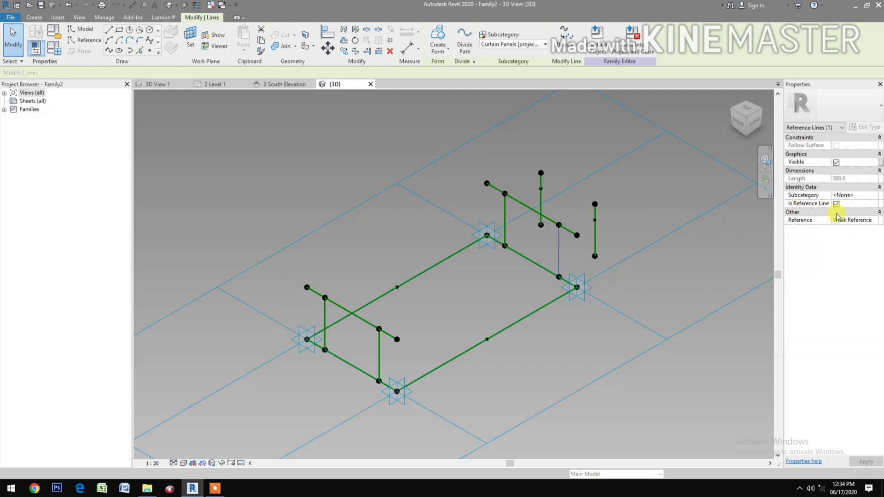
click(525, 385)
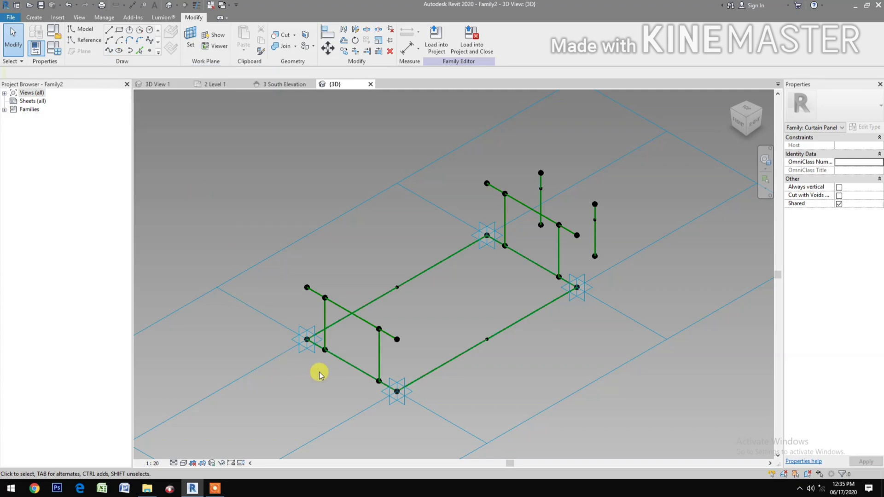
Connect the left-hand lower hosted points of the near and far short edges with a lengthwise spline, set as a reference line
drag(319, 372, 339, 349)
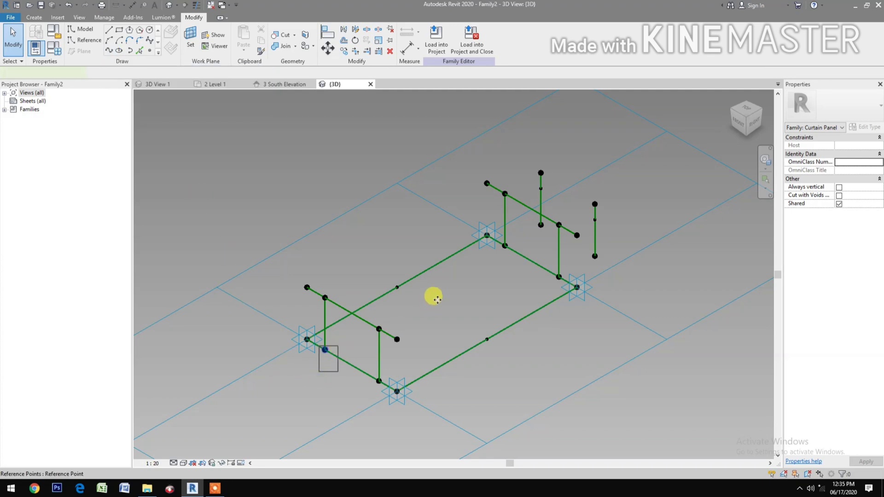
ctrl+click(506, 246)
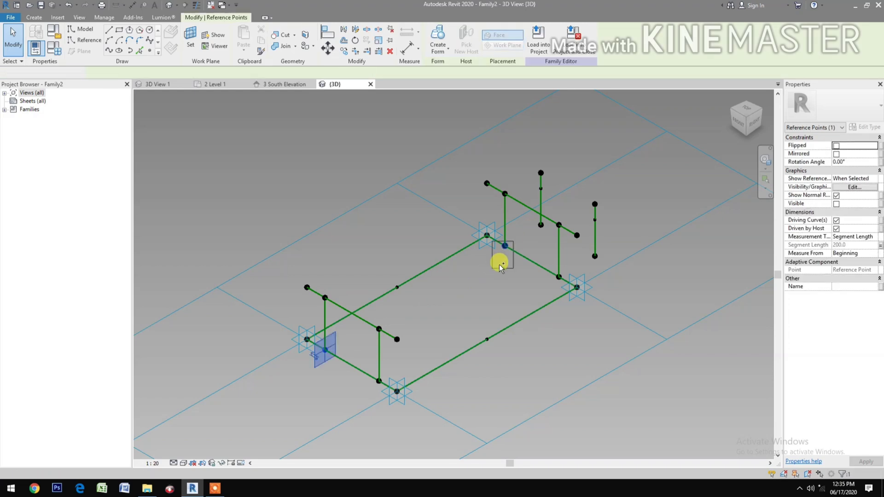
click(109, 51)
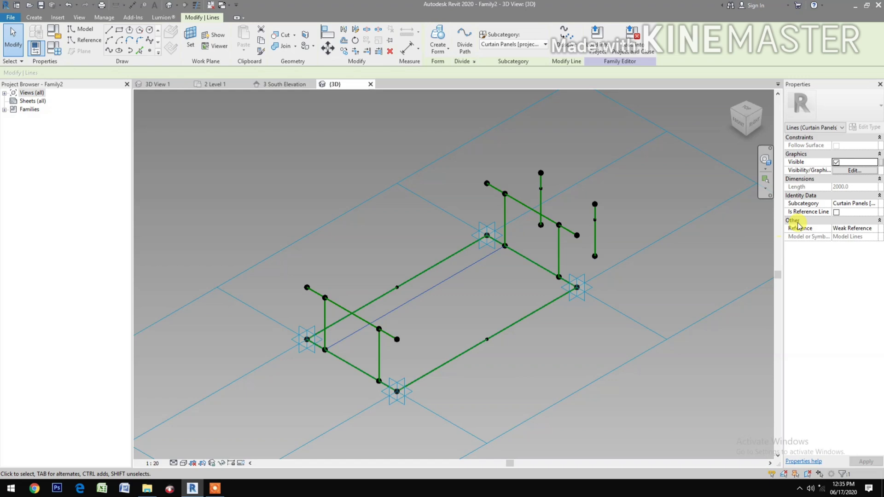
click(835, 212)
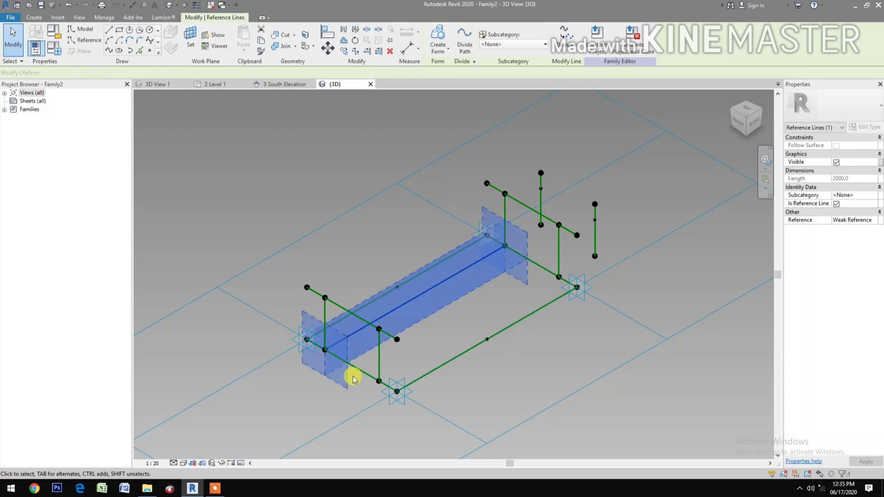
Join the right-hand lower hosted points of the near and far short edges with a lengthwise spline and make it a reference line
click(360, 397)
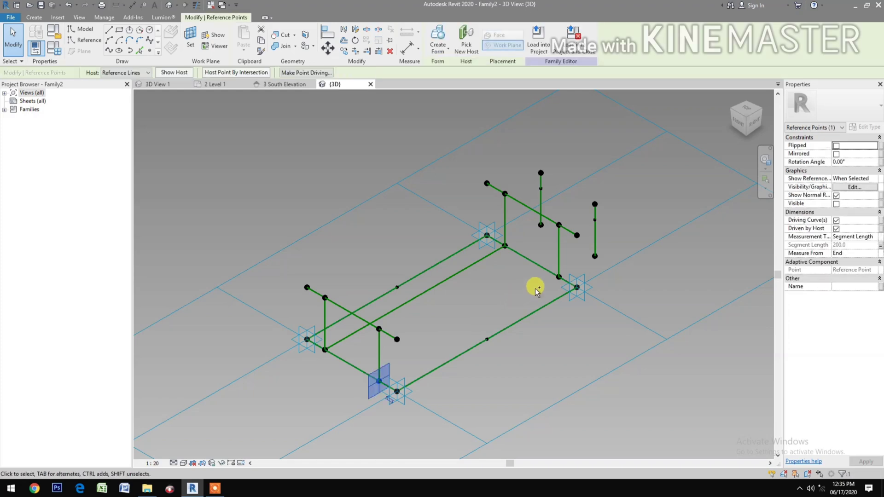
click(109, 51)
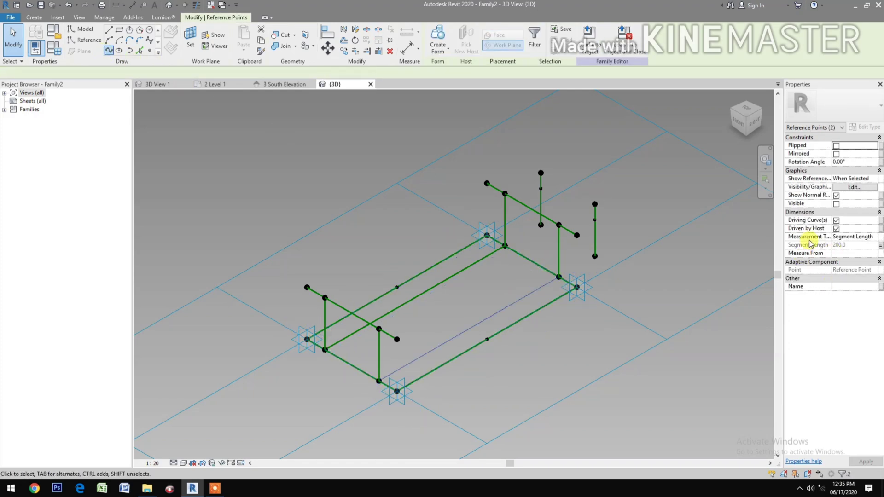
click(836, 212)
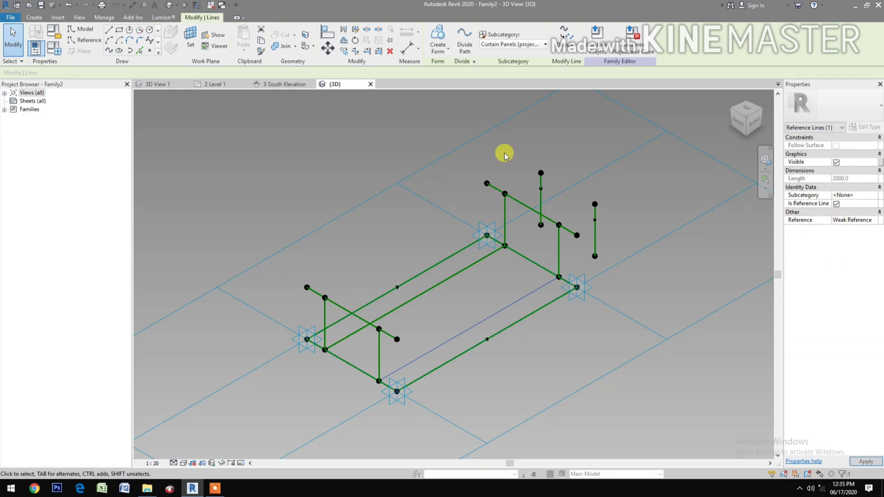
Place a reference point at the midpoint of each of the two inner lengthwise reference lines
click(151, 51)
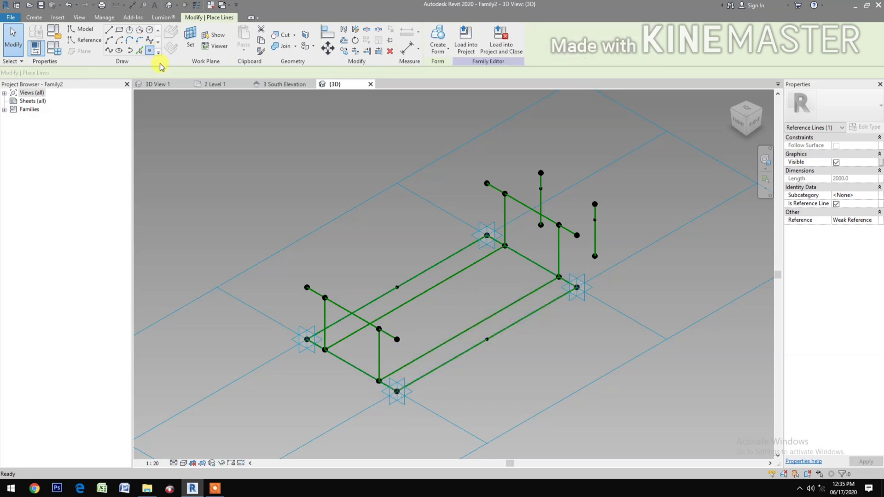
click(414, 298)
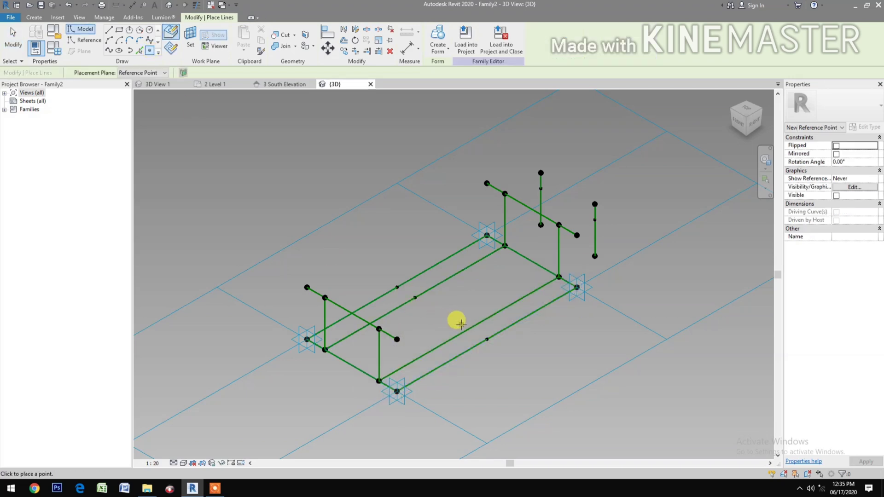
click(467, 328)
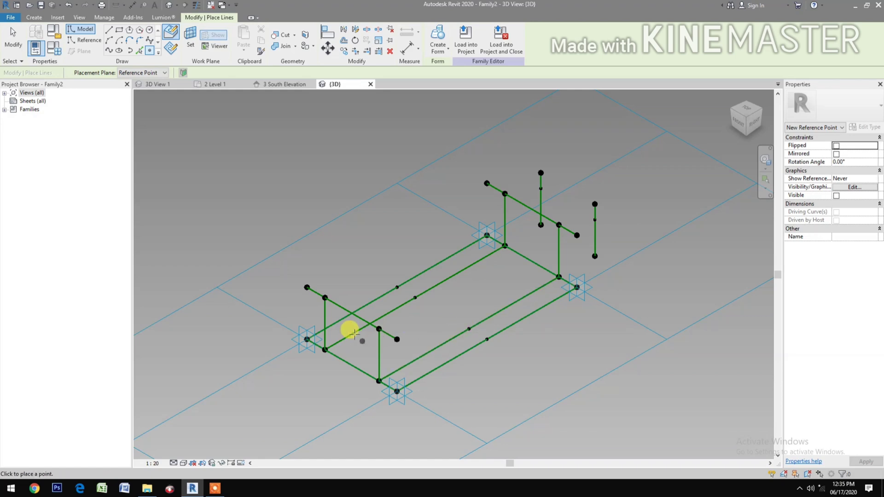
Place a reference point at the midpoint of each of the two vertical reference lines at the near short edge
key(Escape)
key(Escape)
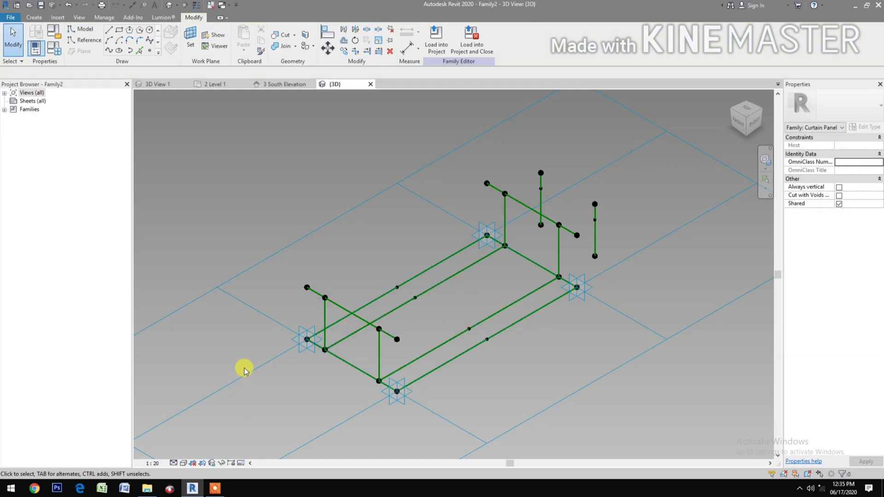
click(108, 51)
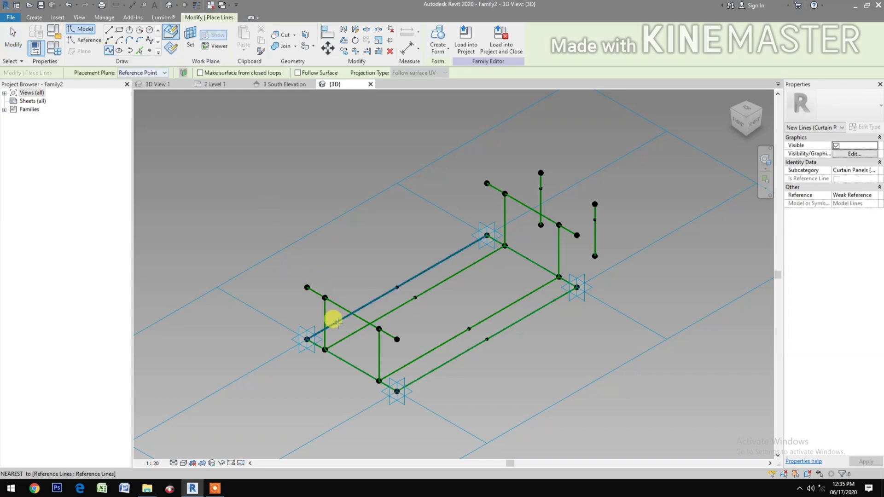
click(150, 51)
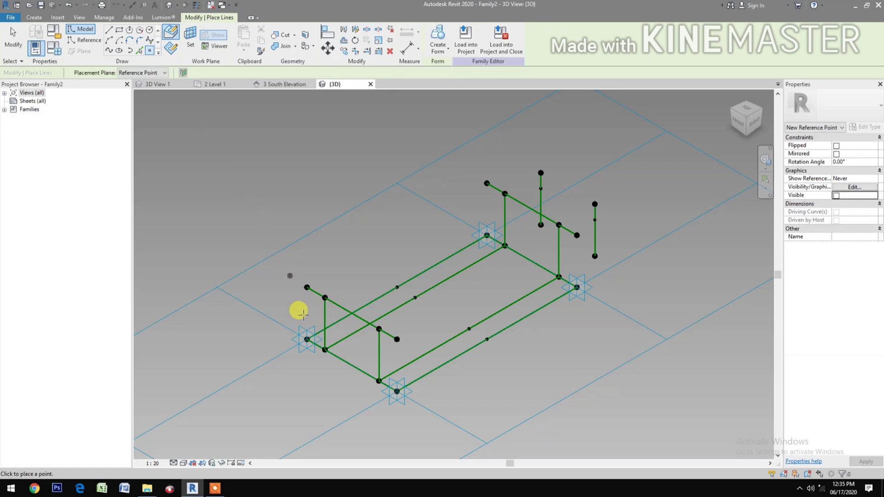
click(325, 319)
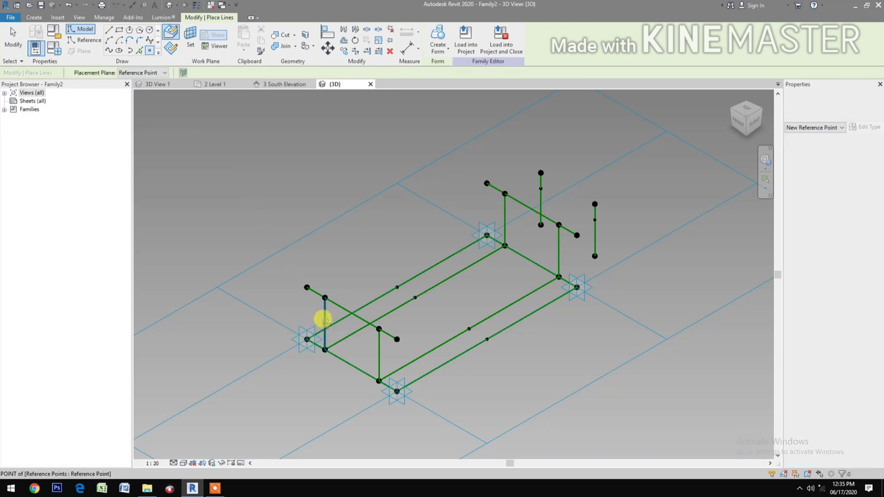
click(378, 352)
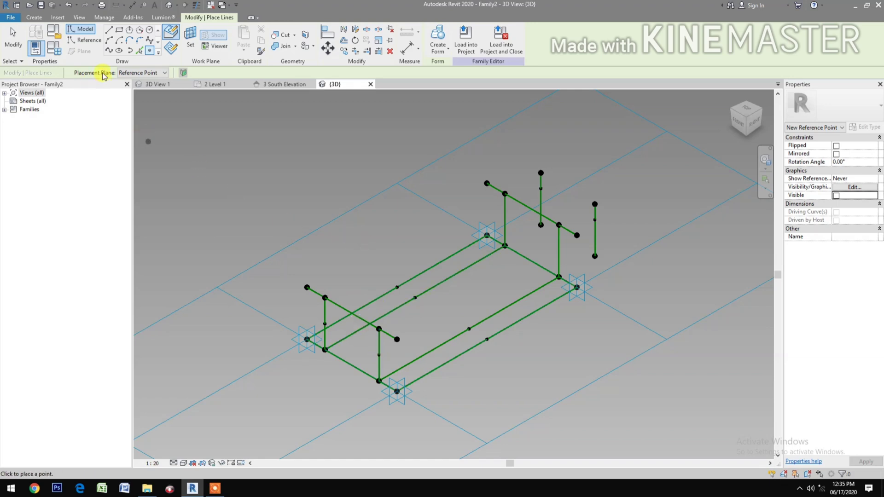
Draw a right-hand spline through the near vertical's midpoint, inner lengthwise midpoint, far upper point and outer vertical's hosted point, and make it a reference line
click(109, 51)
click(376, 353)
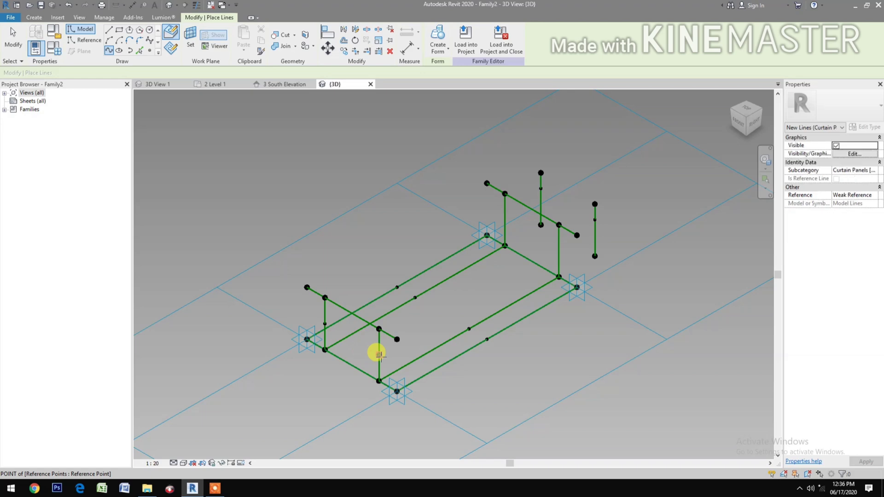
click(468, 328)
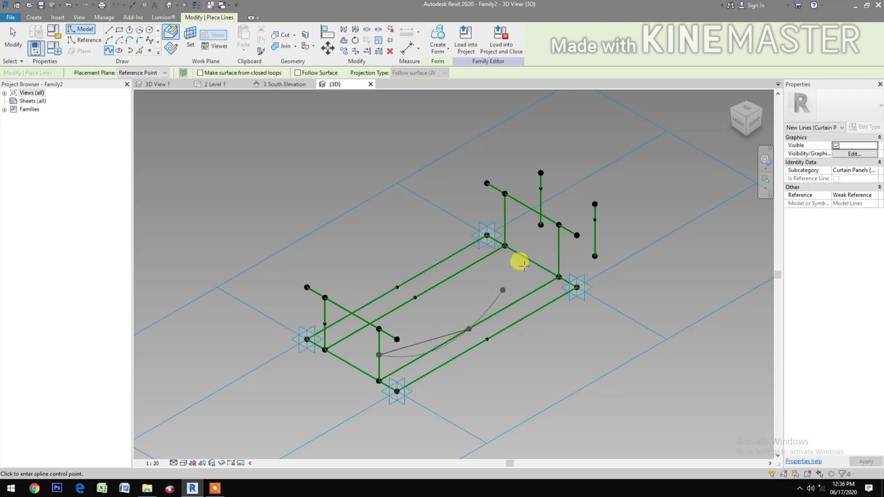
click(558, 224)
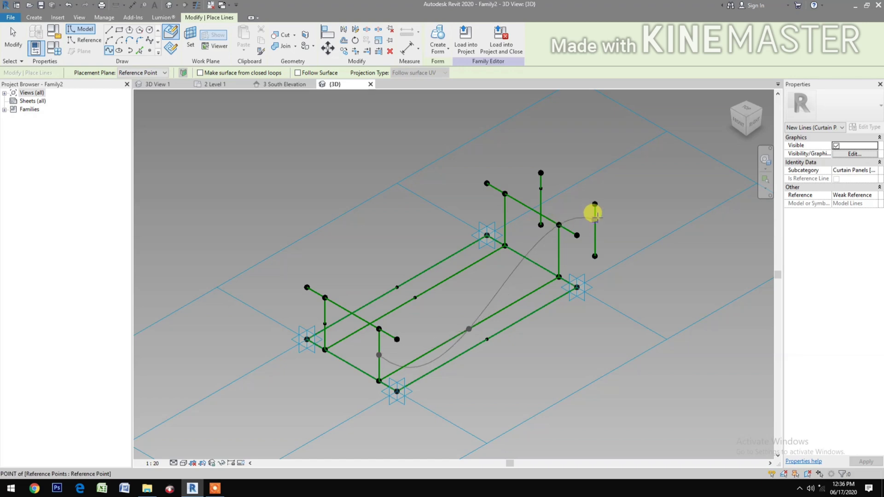
click(595, 217)
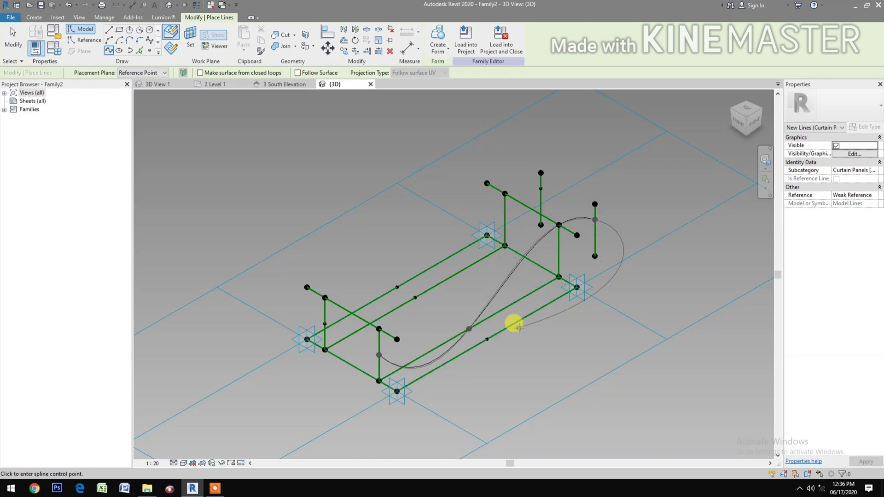
key(Escape)
key(Escape)
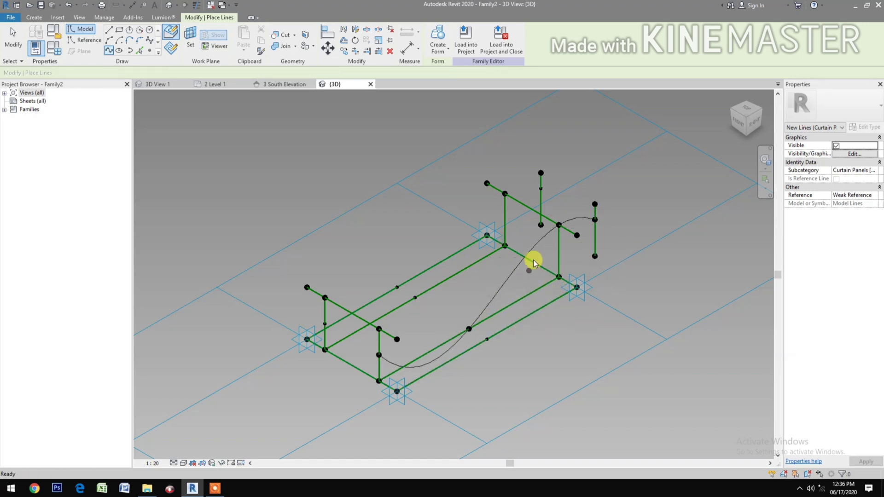
click(540, 240)
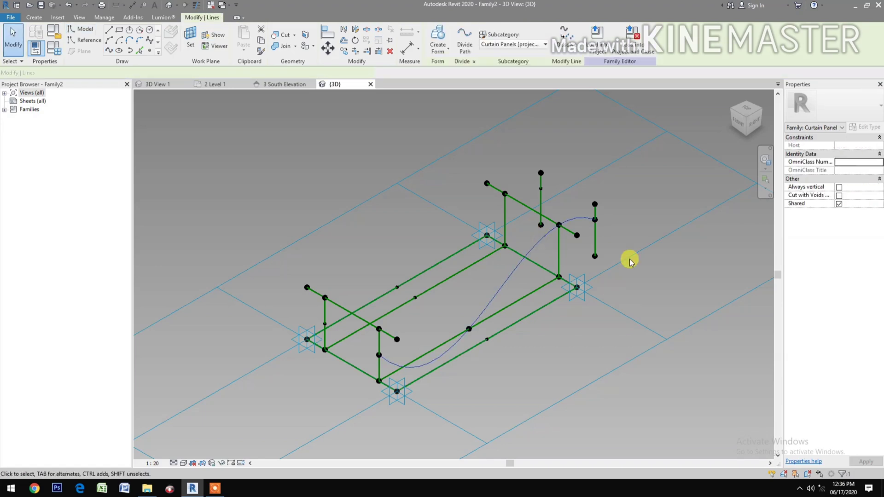
click(836, 212)
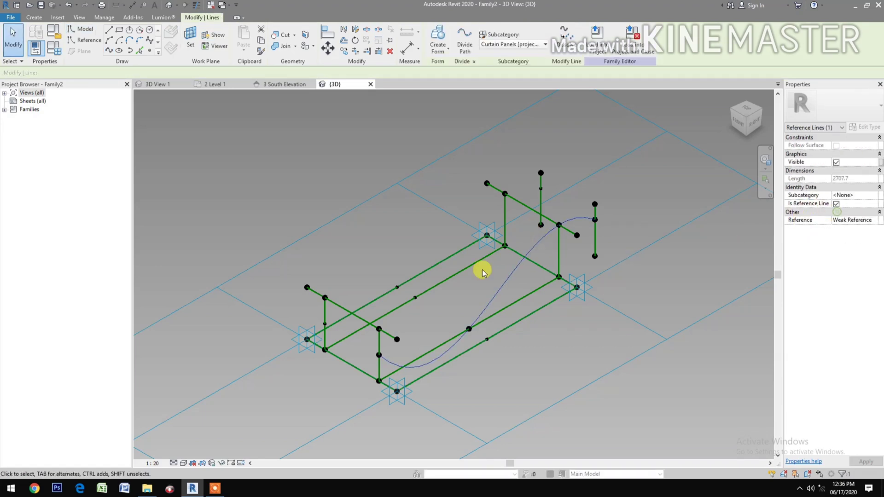
click(394, 242)
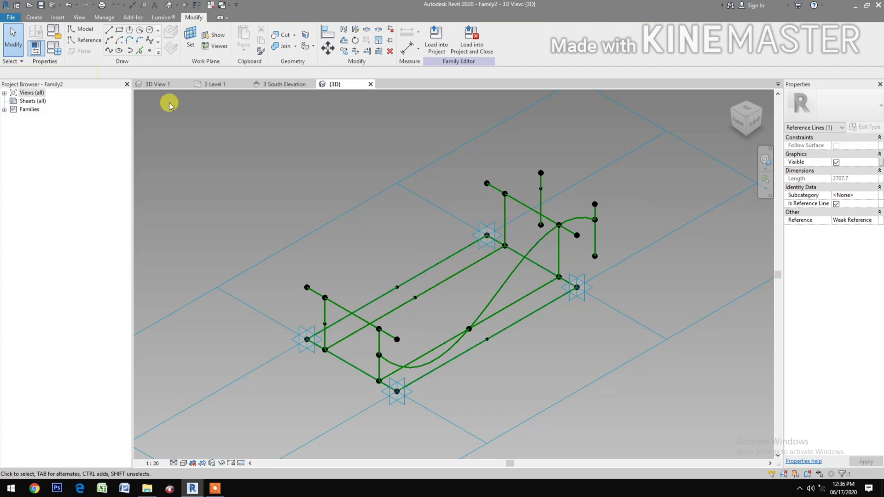
Draw the matching left-hand spline from the near vertical's midpoint through to the far outer vertical's hosted point, set as a reference line
click(109, 51)
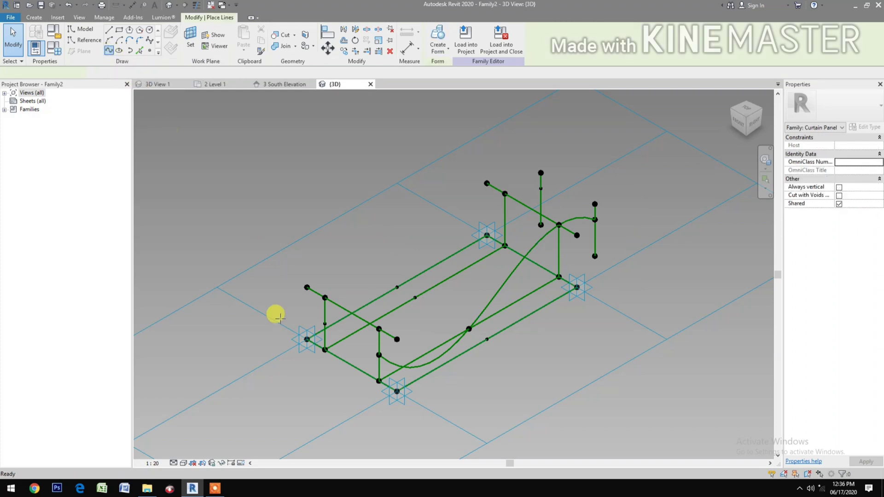
click(325, 324)
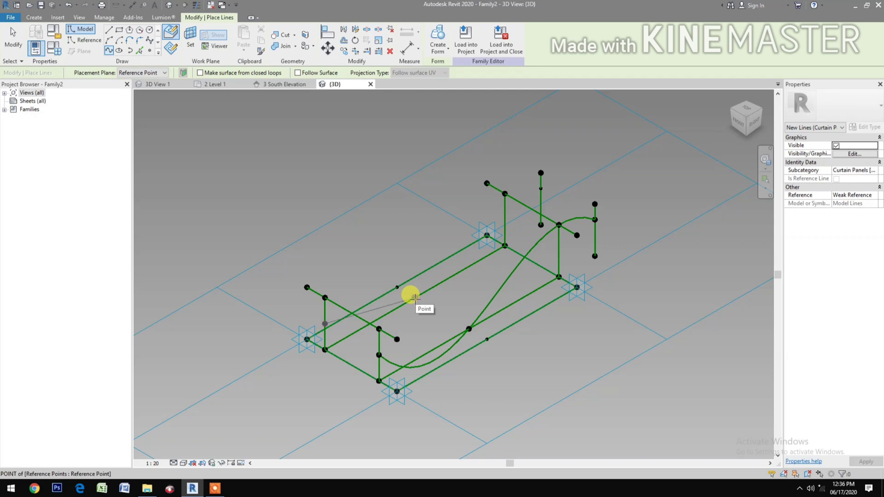
click(414, 297)
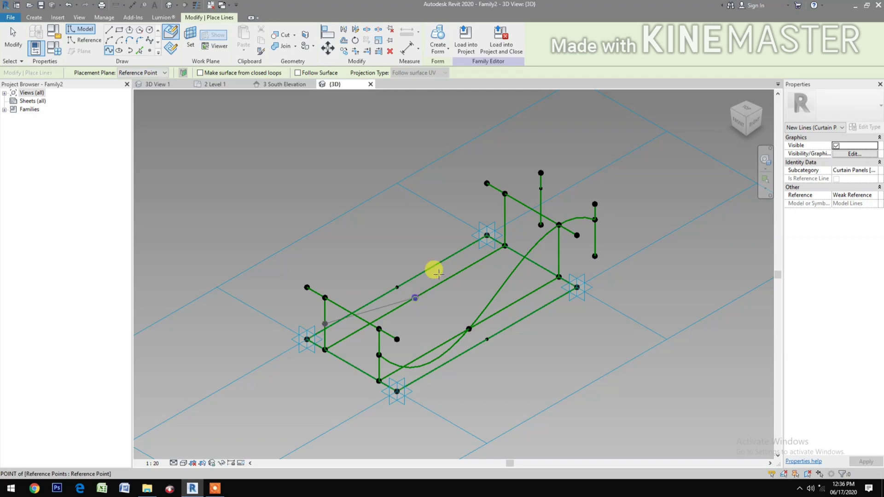
click(487, 236)
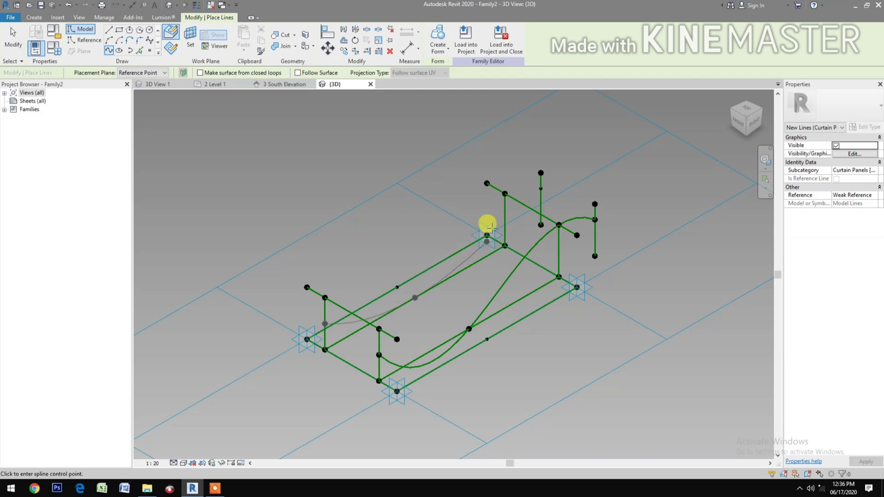
click(505, 194)
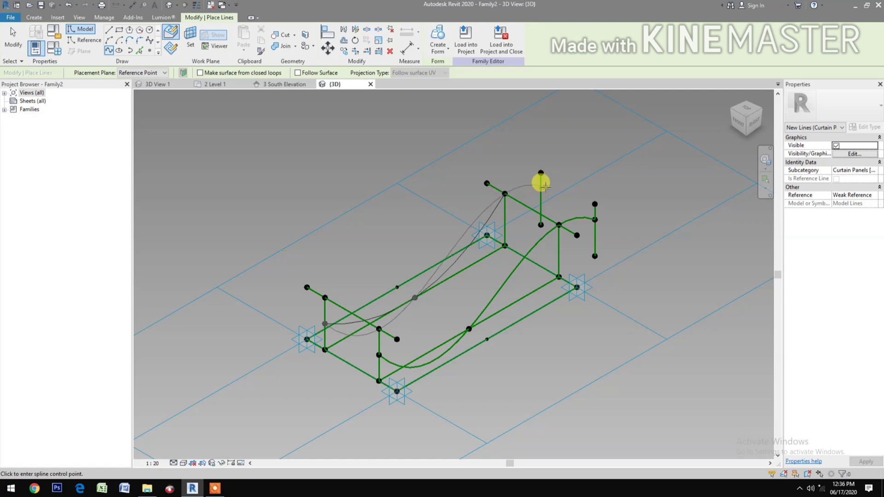
click(541, 187)
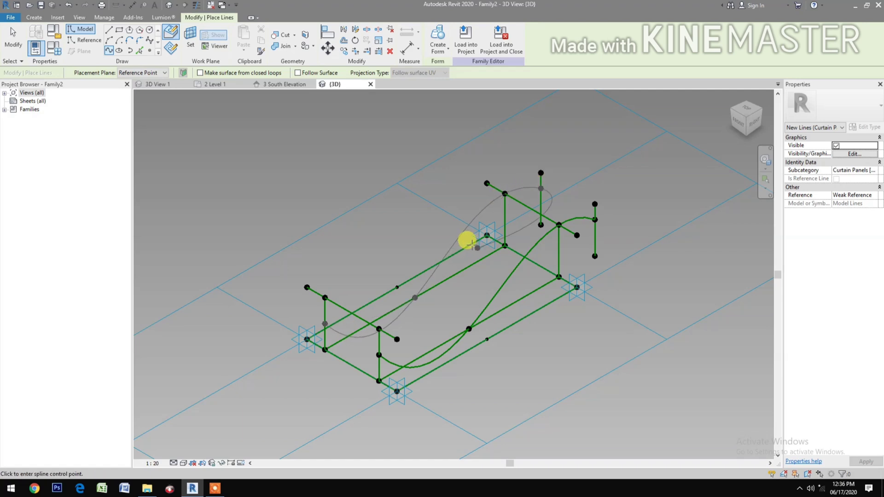
key(Escape)
key(Escape)
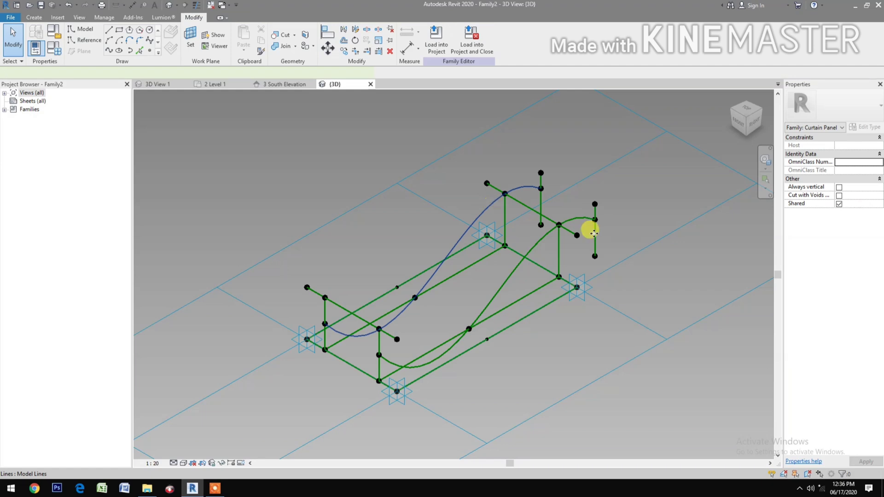
click(594, 233)
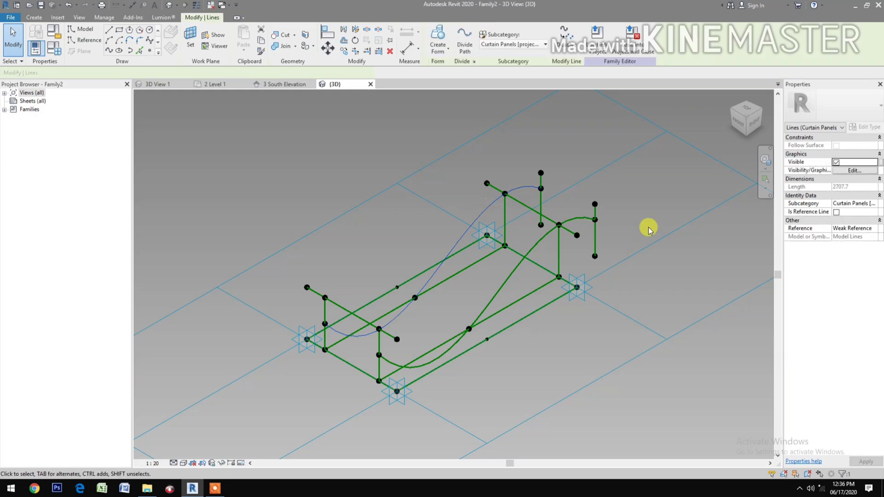
click(836, 213)
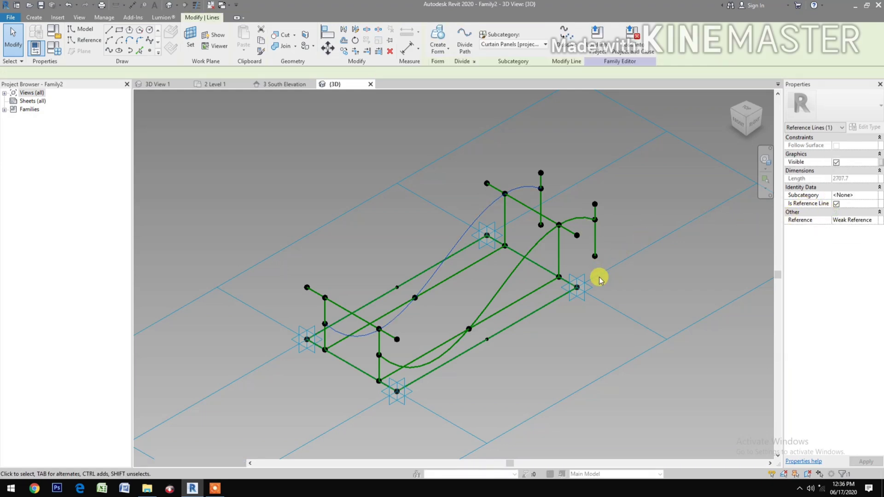
click(506, 386)
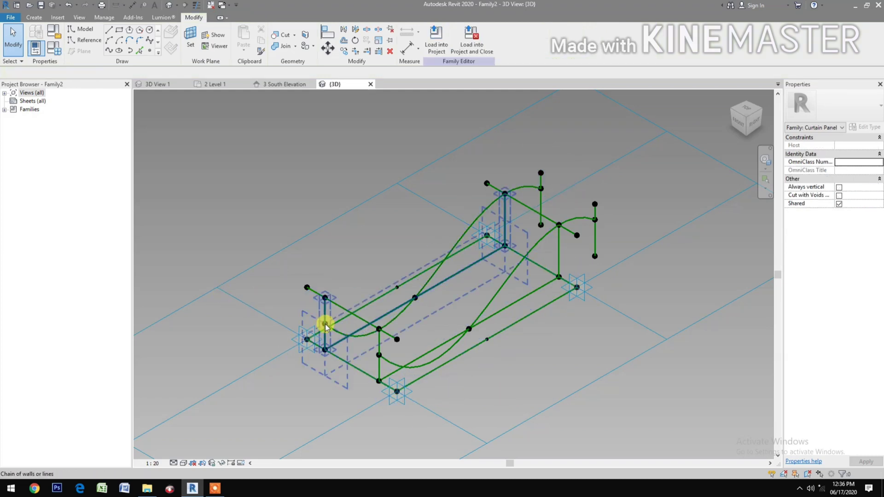
Join the near ends of the two curved splines with a spline through points and make it a reference line
click(325, 324)
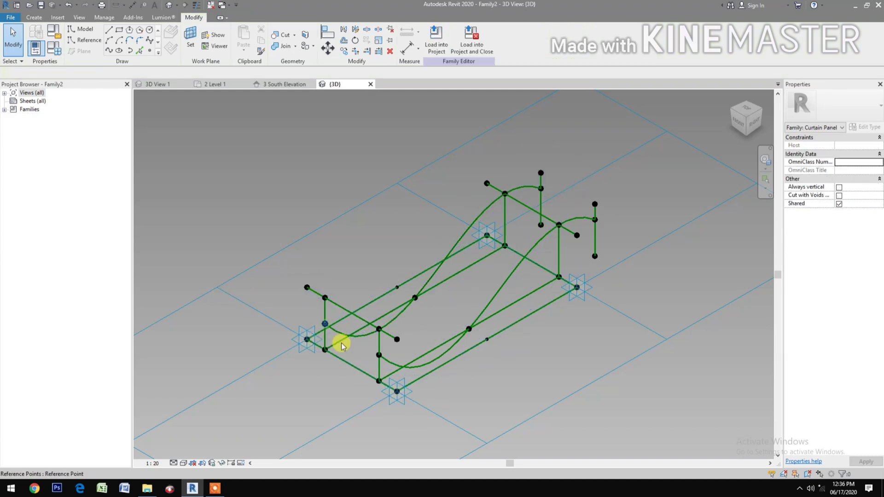
ctrl+click(379, 355)
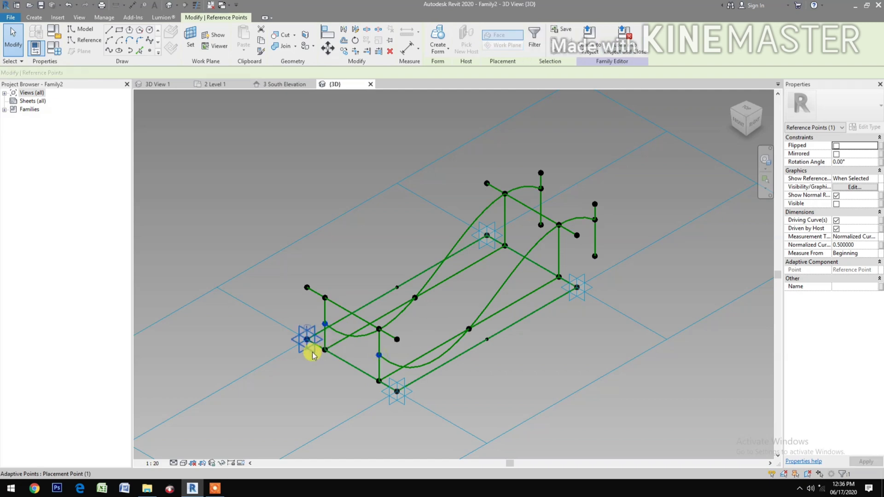
click(140, 50)
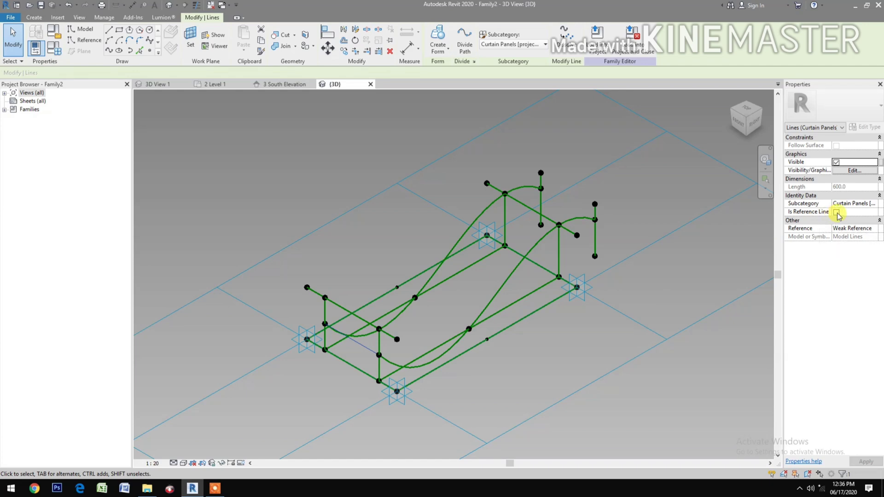
click(836, 212)
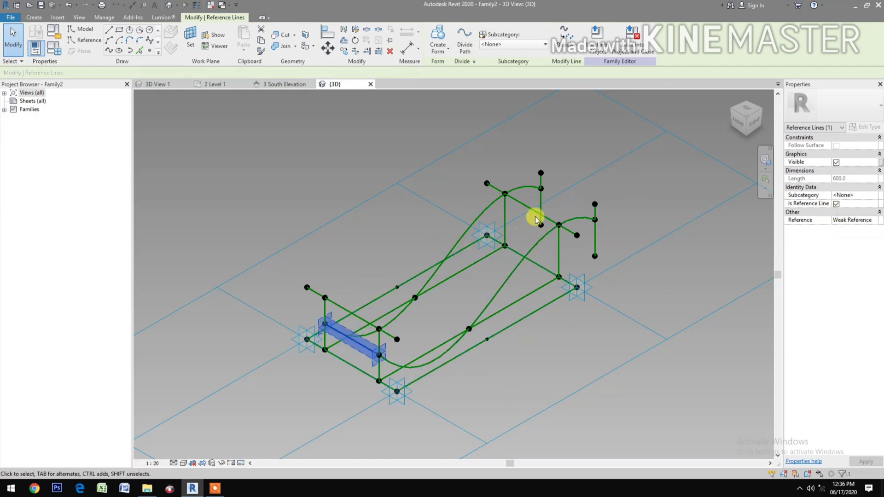
Connect the far ends of the two curved splines with a spline through points, set as a reference line
click(550, 191)
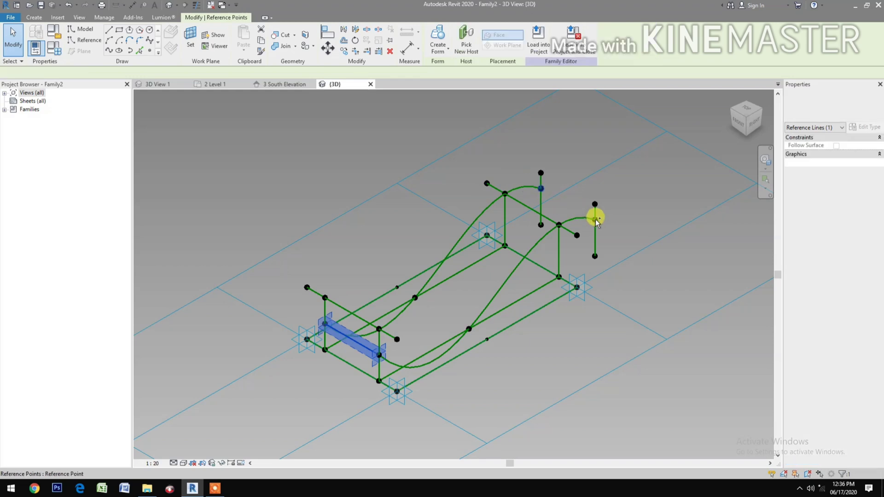
ctrl+click(595, 220)
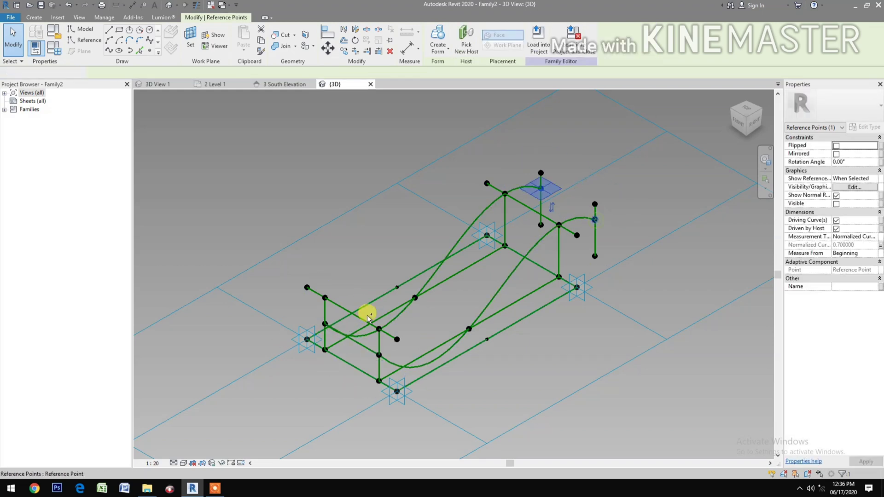
click(112, 53)
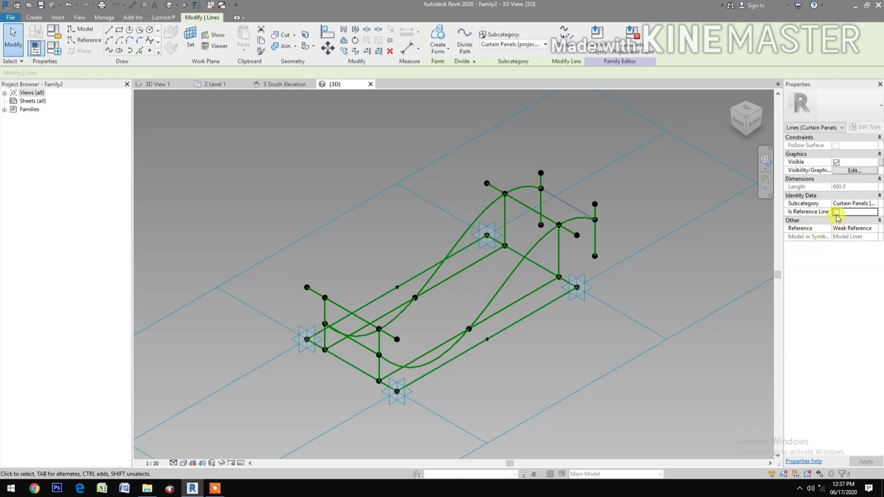
click(600, 361)
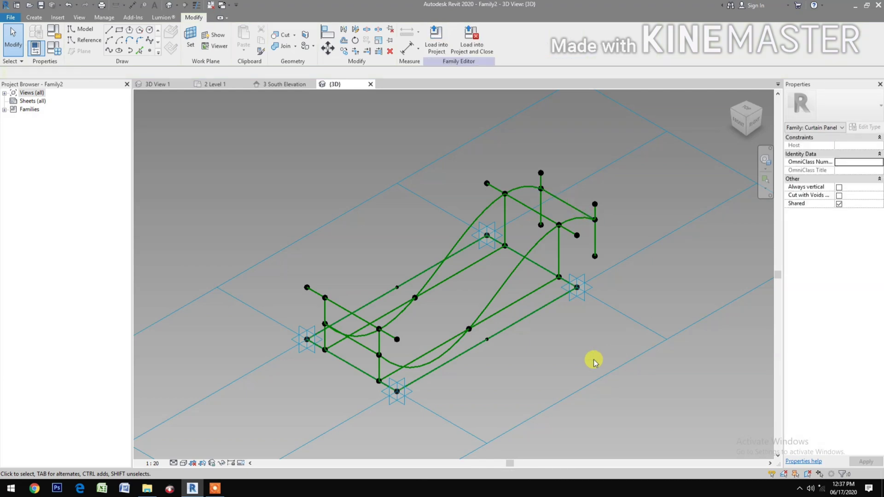
Create a solid form from the closed chain of the two curved and two crosswise reference lines, choosing the extruded option
key(Tab)
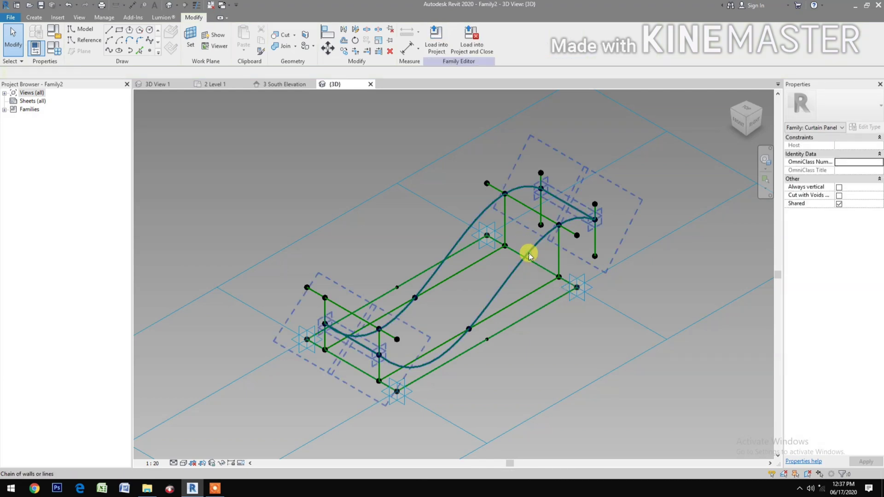
click(528, 253)
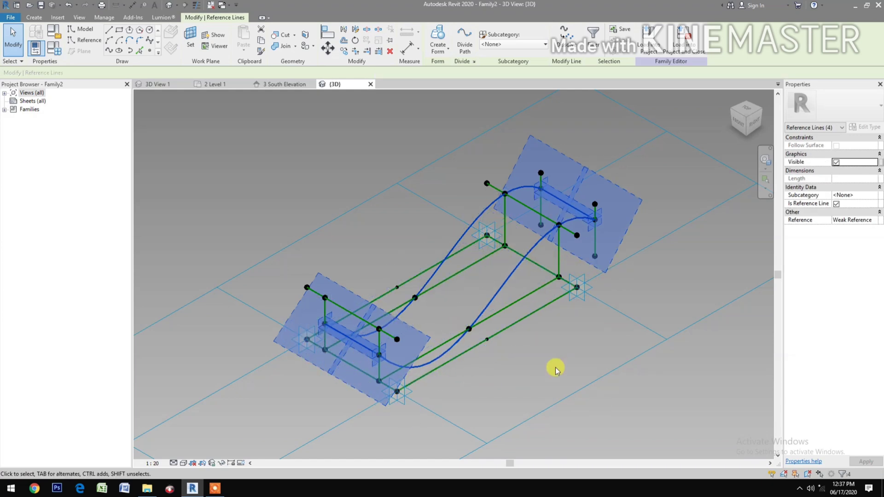
click(437, 36)
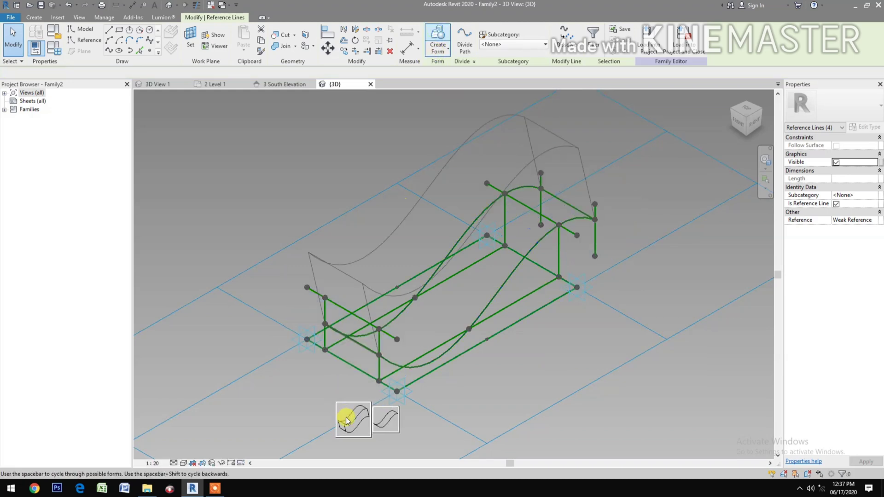
click(346, 417)
click(346, 417)
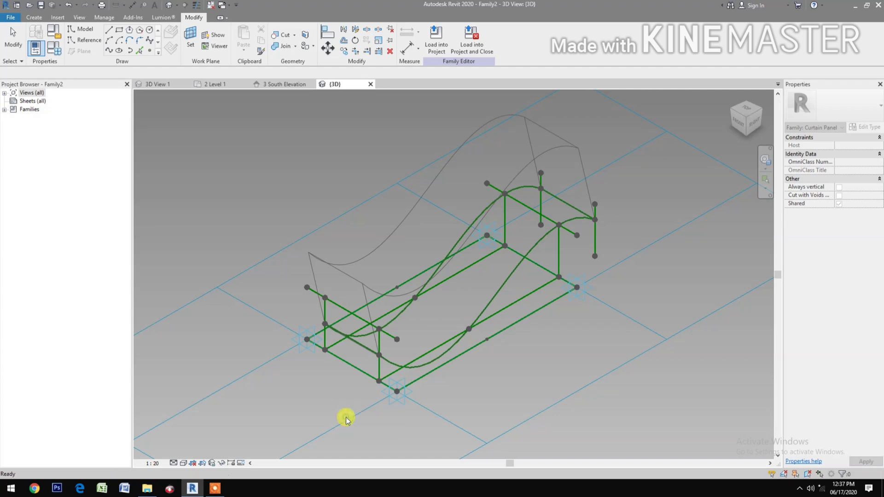
Associate the solid form's Positive Offset with a new type parameter named Thickness
click(495, 204)
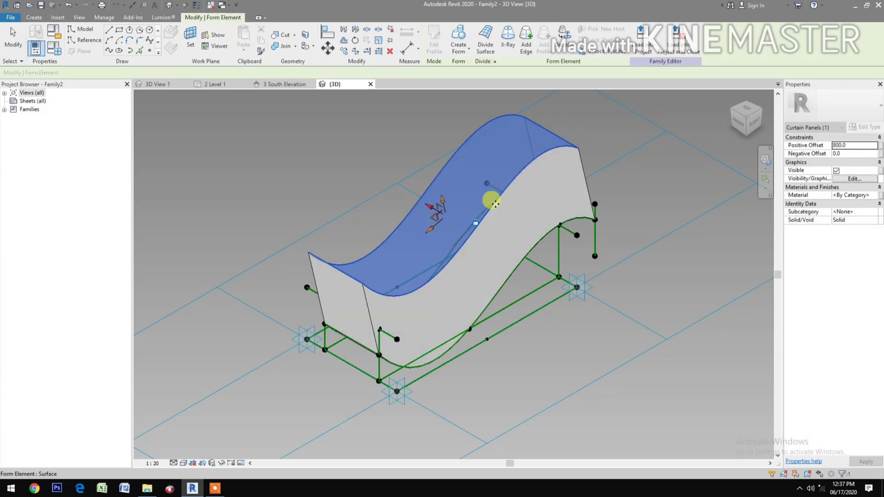
key(Tab)
click(495, 204)
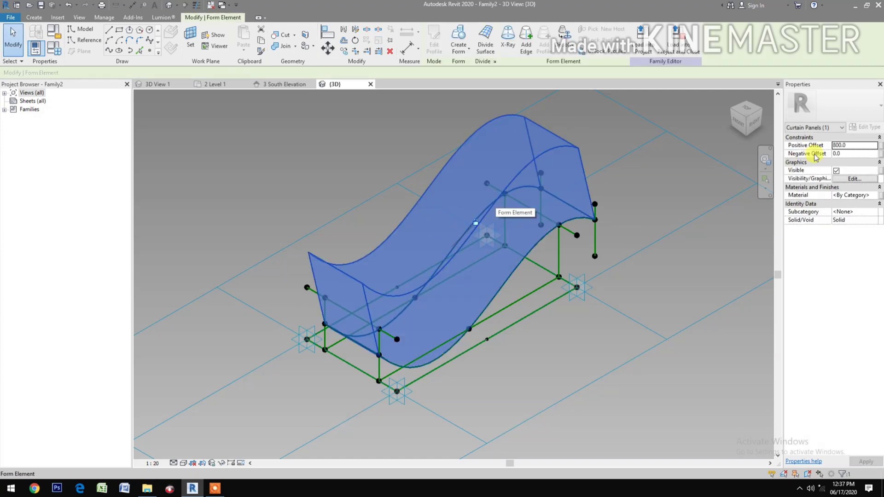
click(859, 152)
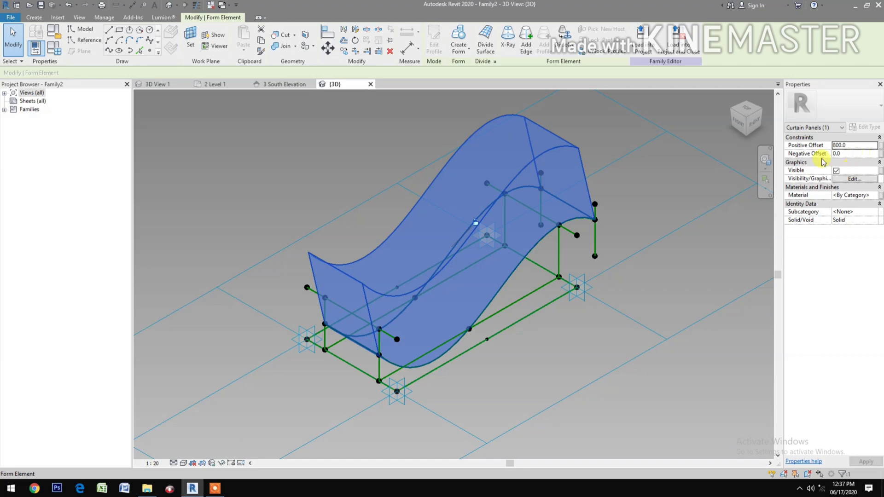
click(879, 146)
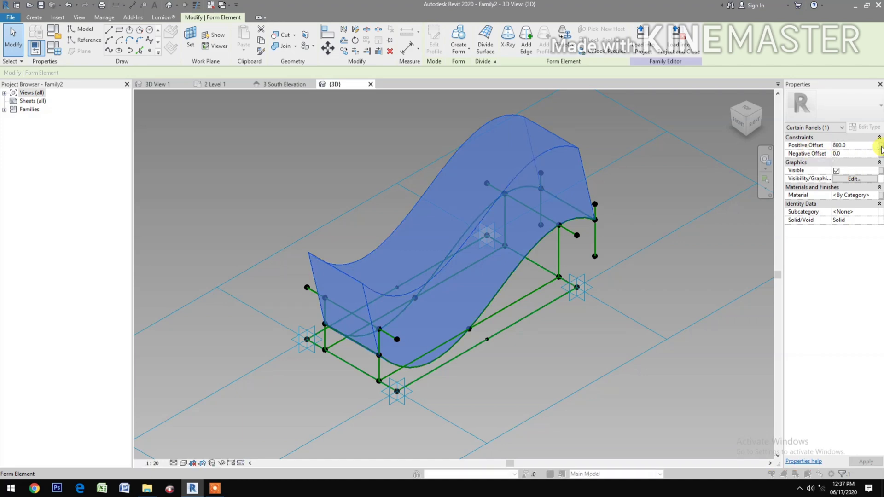
click(541, 310)
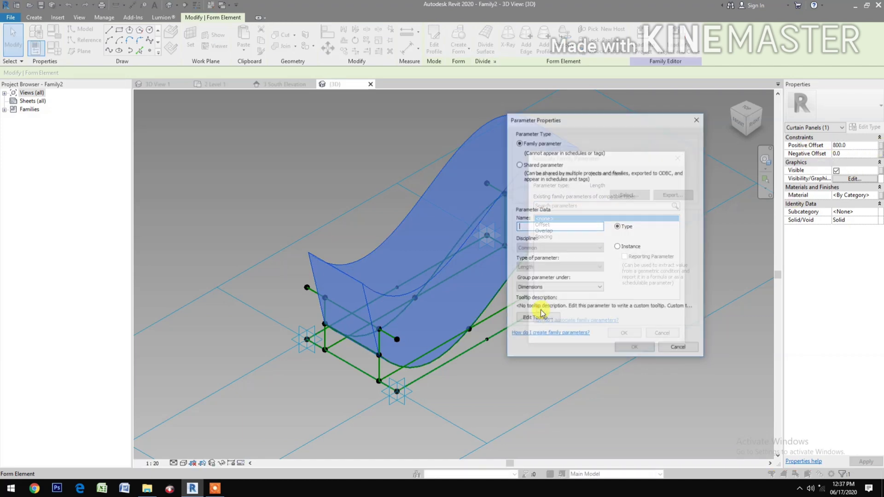
text(T)
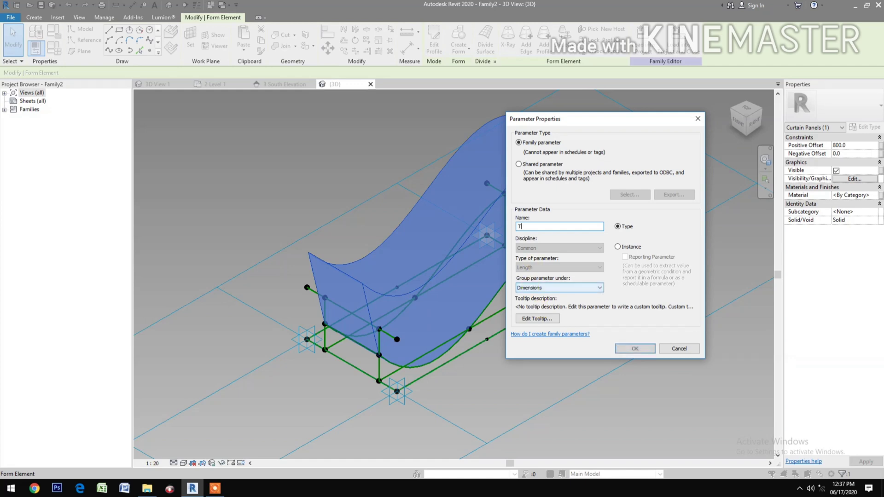
text(hickness)
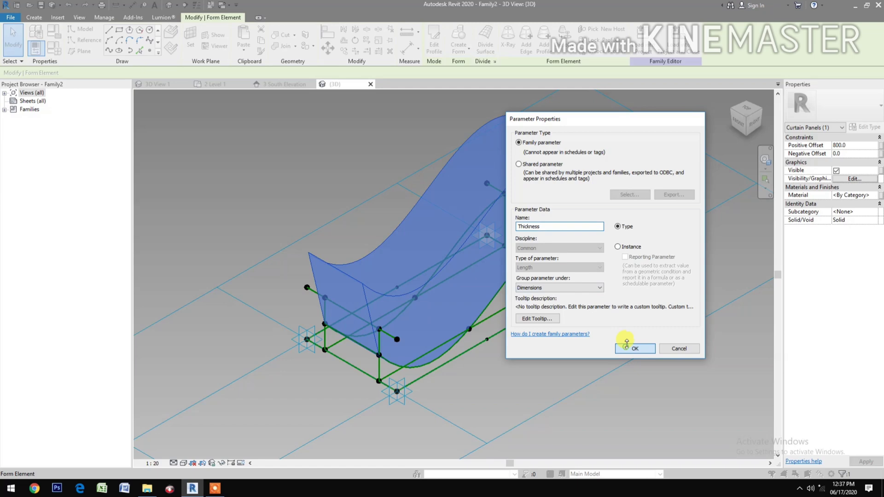
click(624, 346)
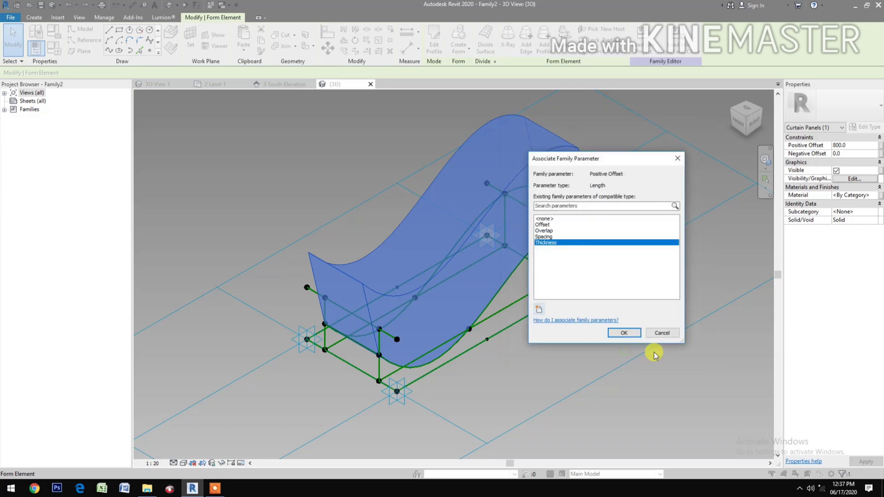
click(634, 338)
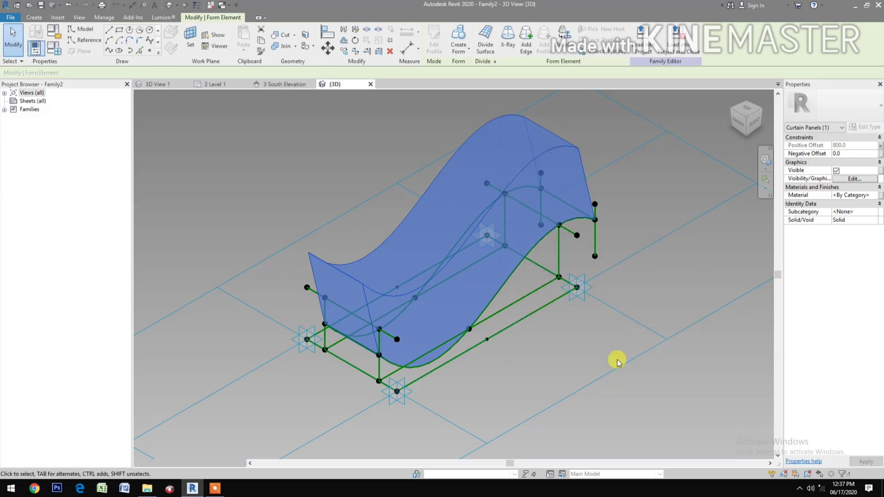
Test the family's Thickness parameter at 200, and set it to 50 and apply
click(55, 51)
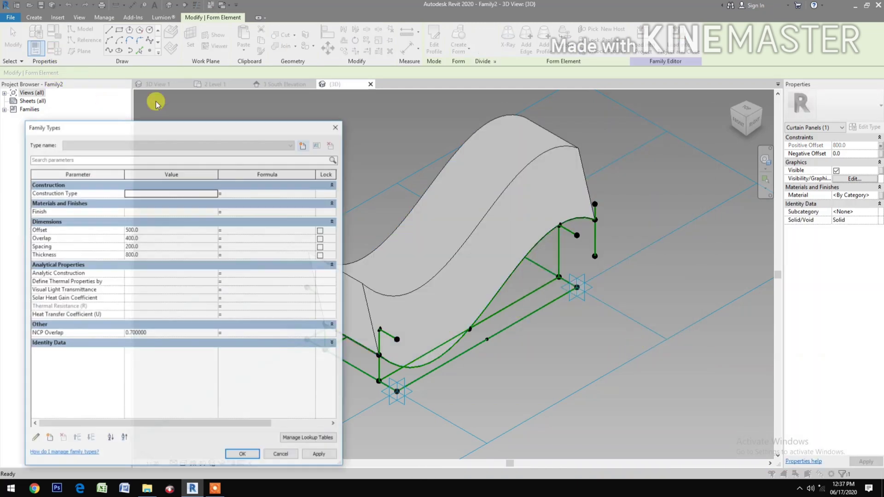
click(170, 255)
text(200)
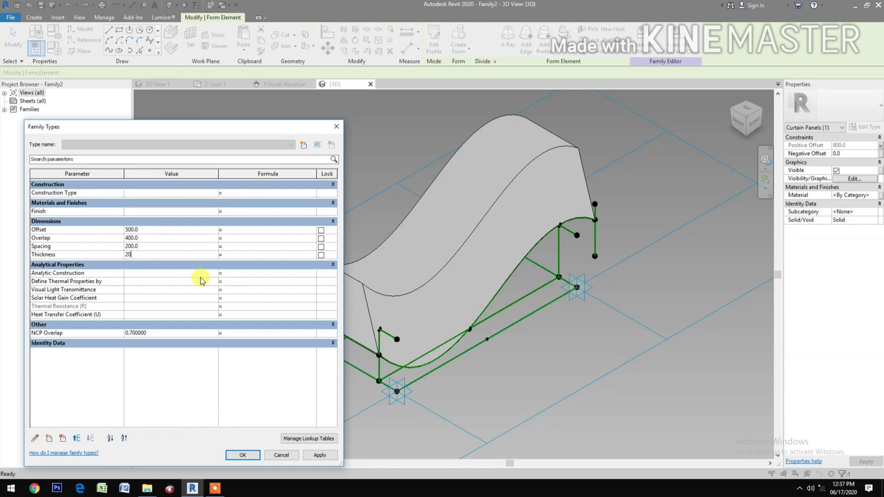
click(327, 458)
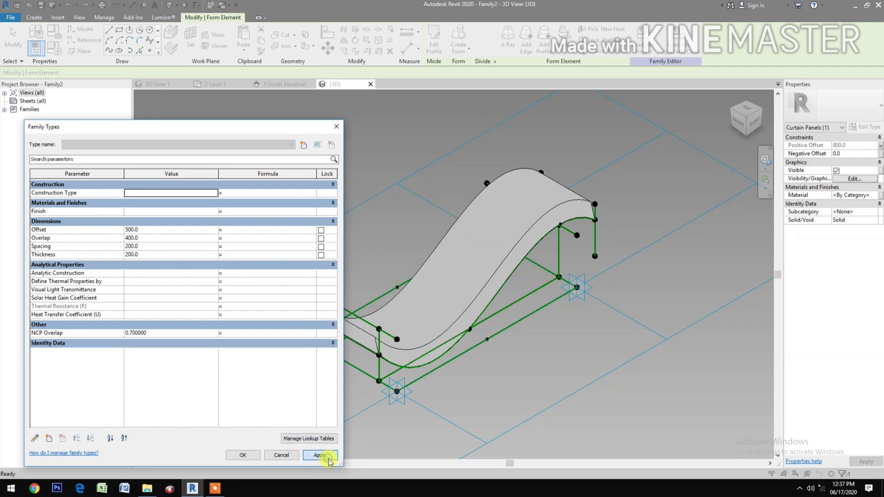
click(175, 255)
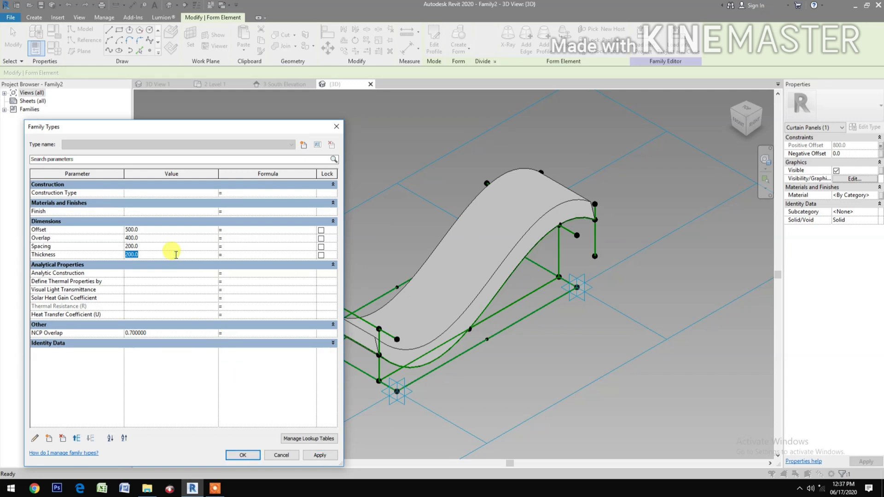
text(50)
click(317, 454)
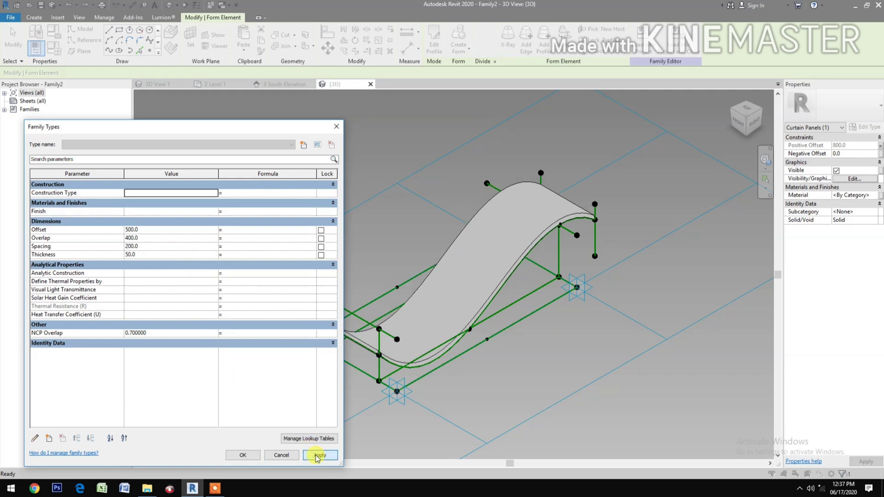
Set the family's Spacing parameter to 100 and apply it to the panel
drag(234, 129, 219, 80)
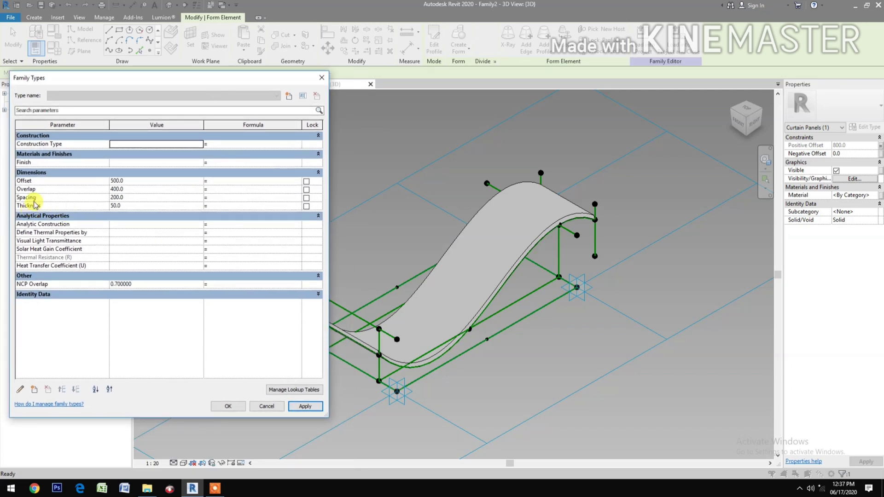
click(148, 198)
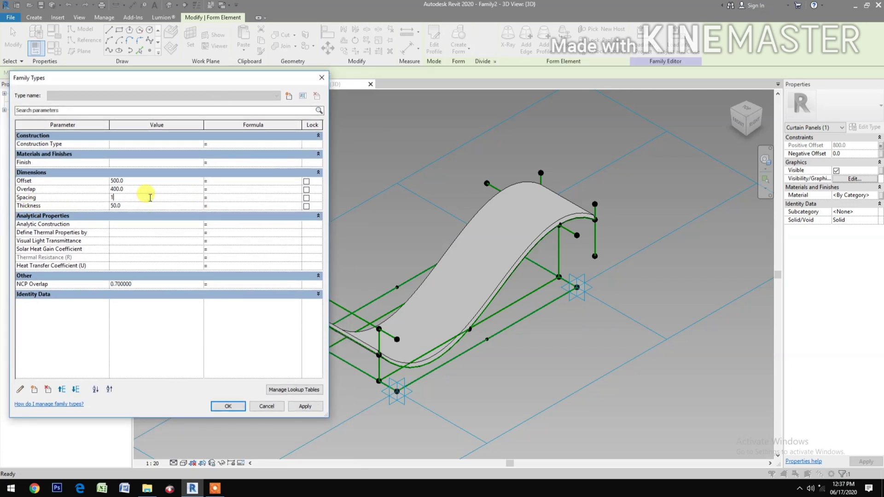
text(100)
click(311, 406)
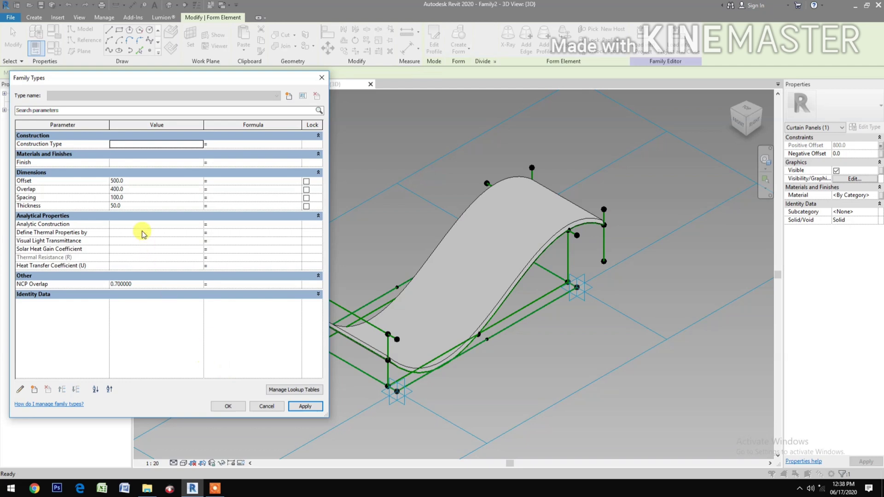
Set the family's Offset parameter to 300, apply it, and close the family types
click(151, 180)
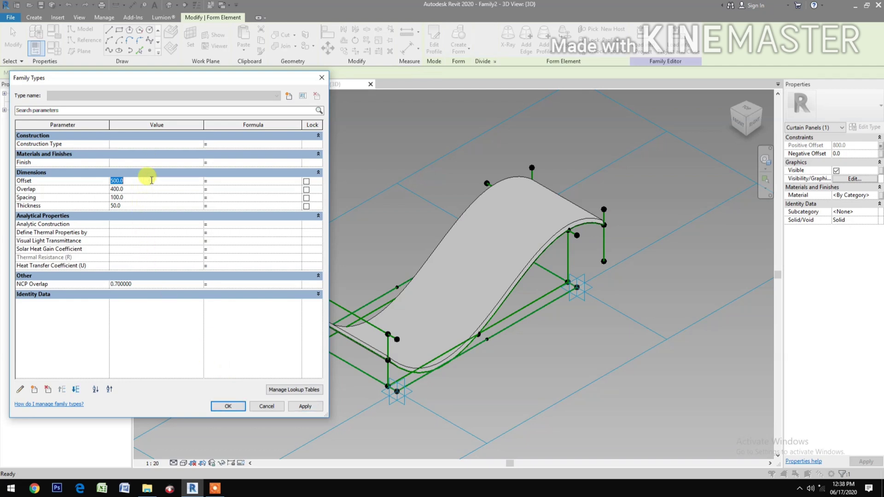
text(300)
click(306, 407)
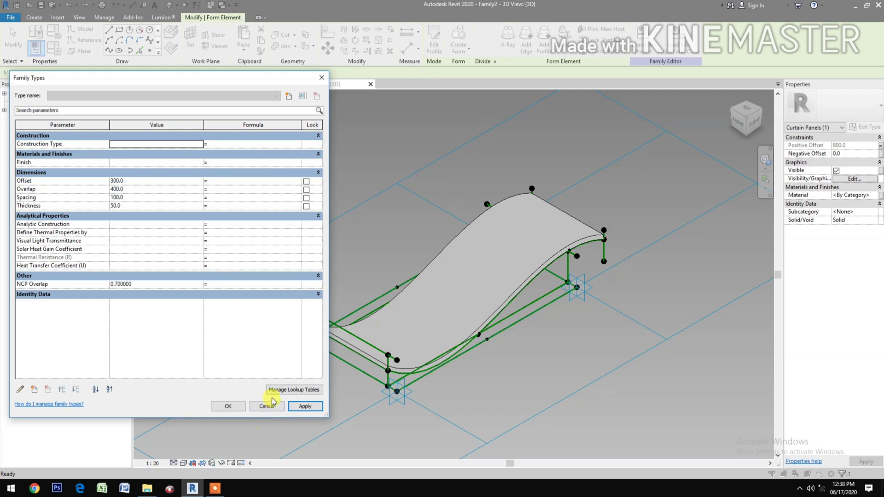
click(225, 407)
click(523, 371)
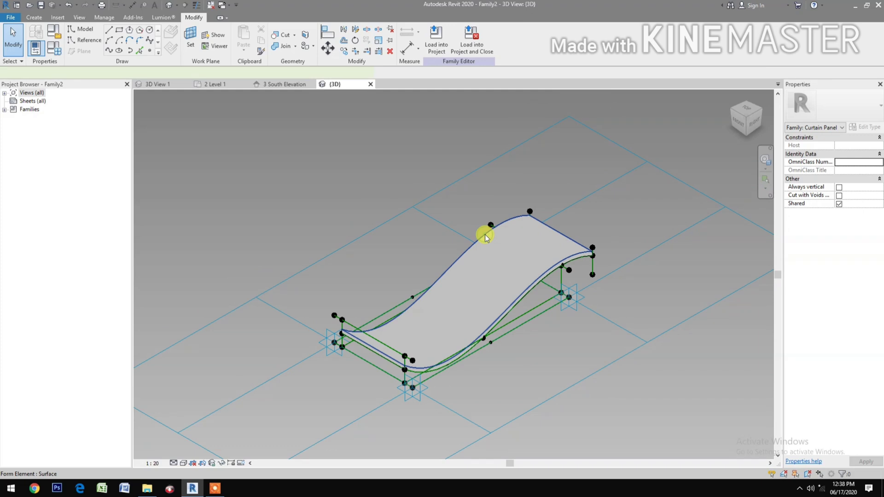
Associate the whole panel form's Material with a new type parameter named Panel Finish
click(484, 234)
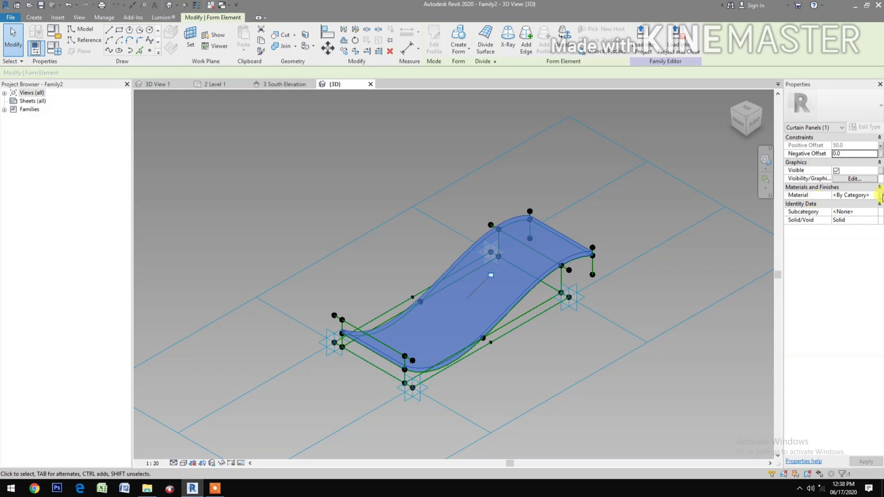
click(879, 196)
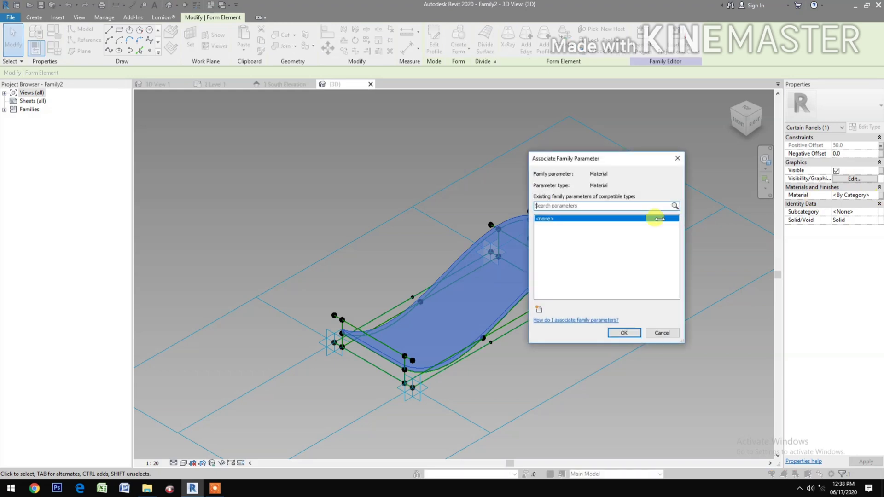
click(540, 311)
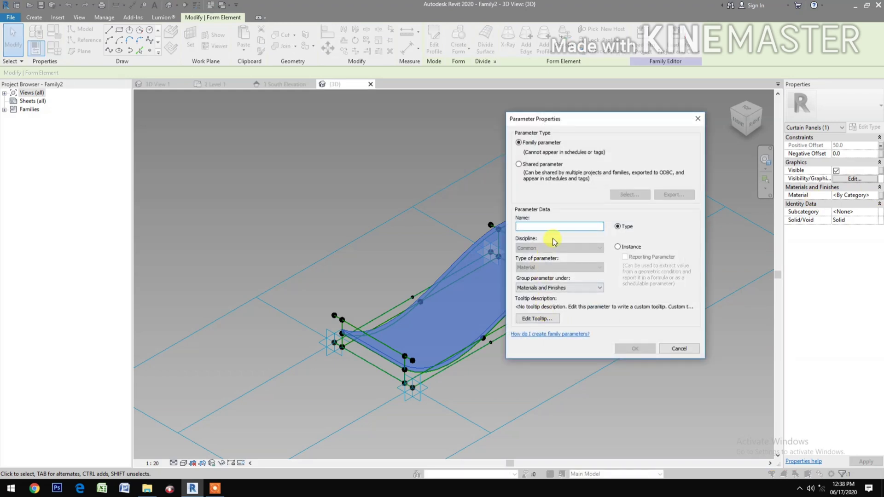
text(Panel Finish)
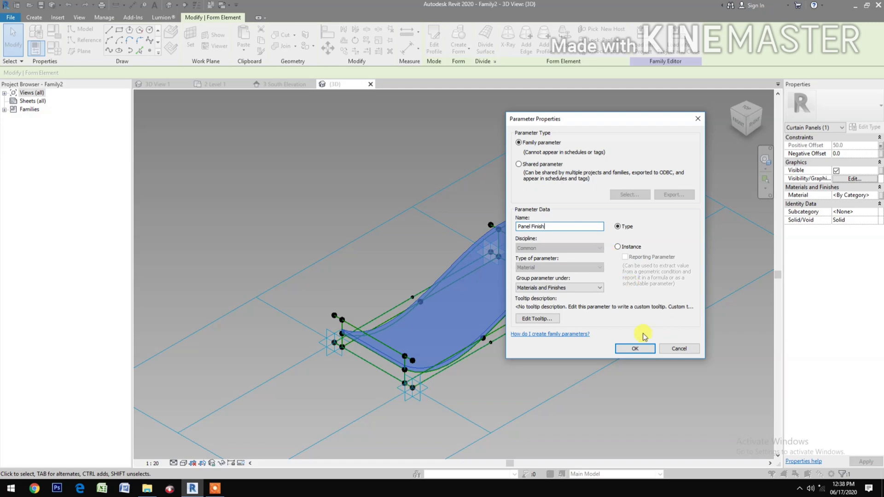
click(631, 349)
click(624, 332)
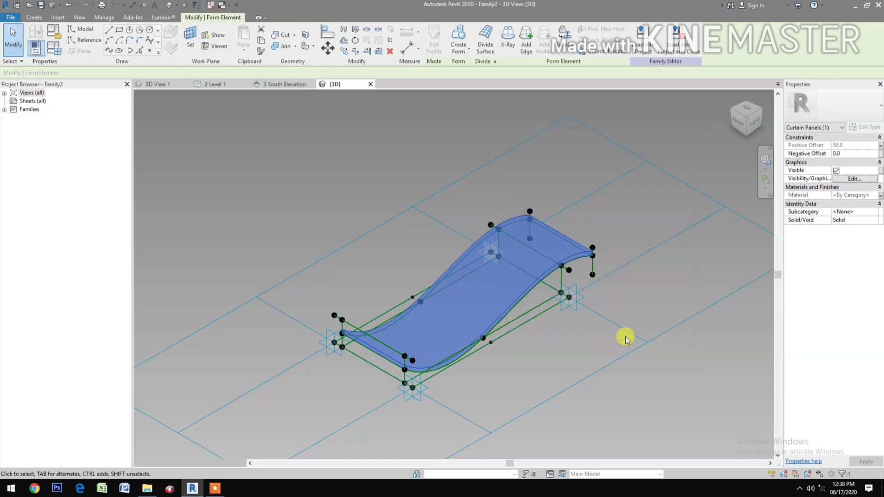
Open the material choices for the Panel Finish parameter in the family types
click(51, 47)
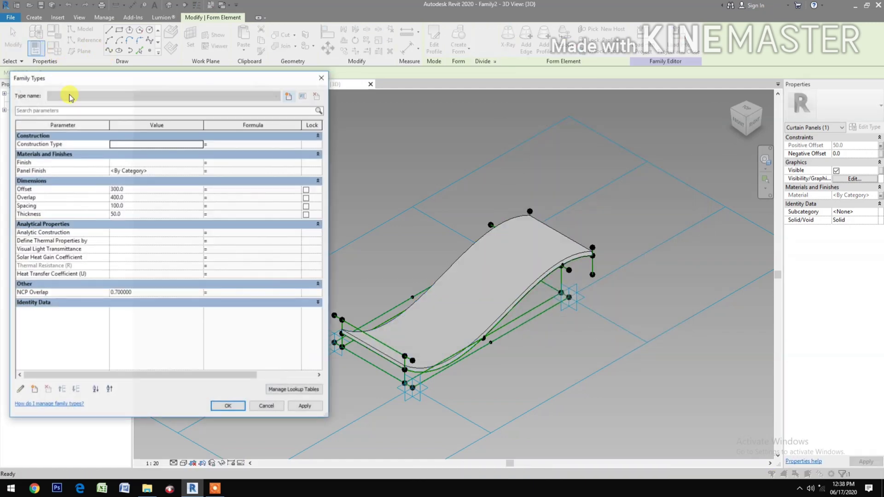
click(194, 173)
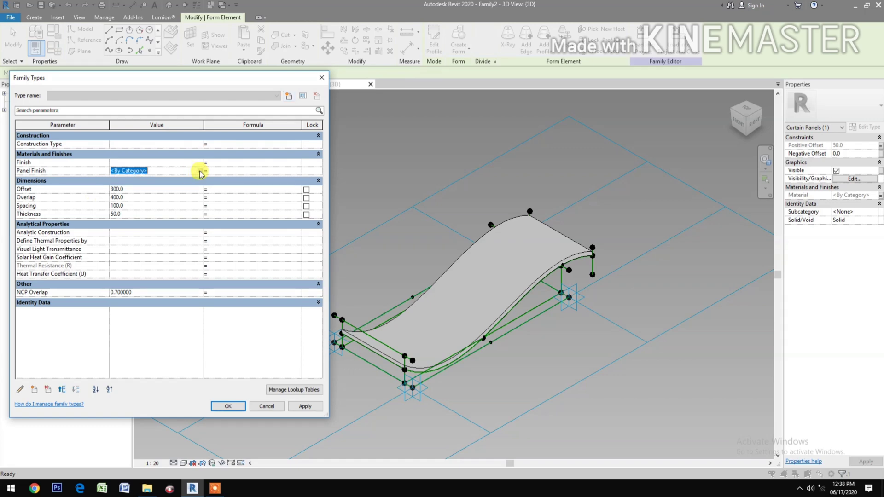
click(199, 171)
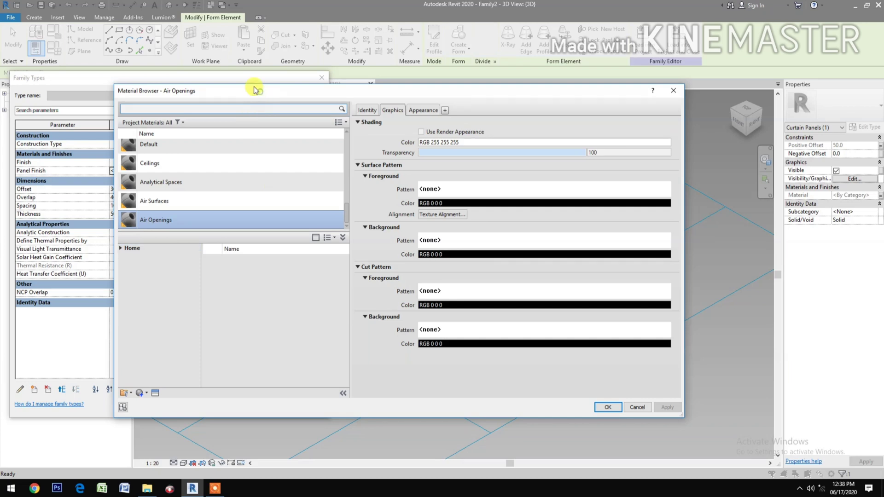
drag(253, 86, 240, 73)
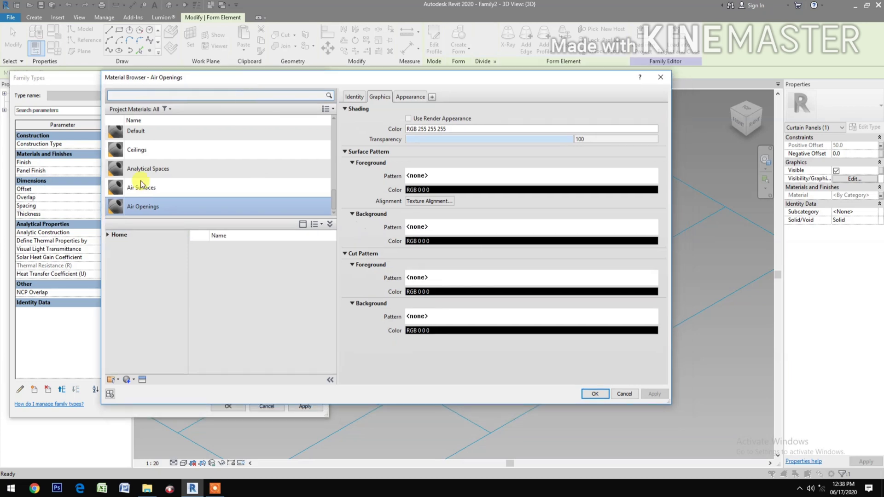
Open the Wood category of the custom material library to choose a material for Panel Finish
click(111, 234)
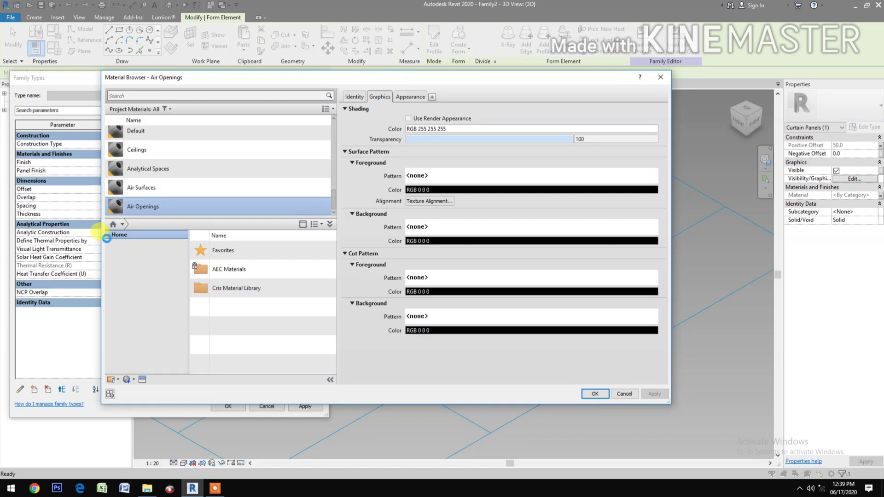
click(107, 235)
click(118, 261)
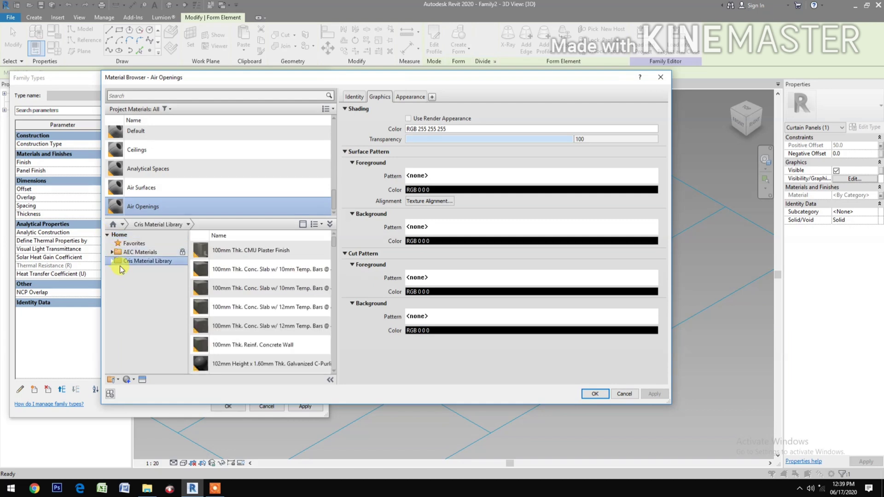
click(111, 261)
scroll(147, 313, down, 2)
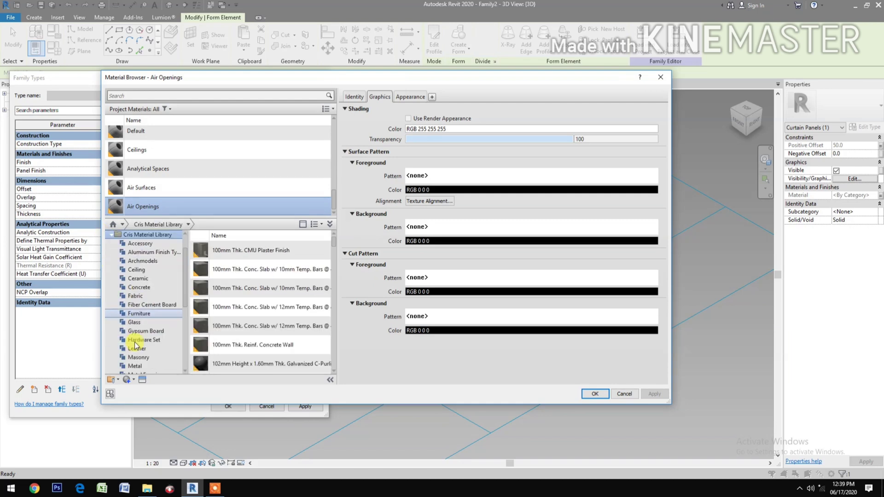
click(164, 330)
click(164, 324)
scroll(164, 325, down, 1)
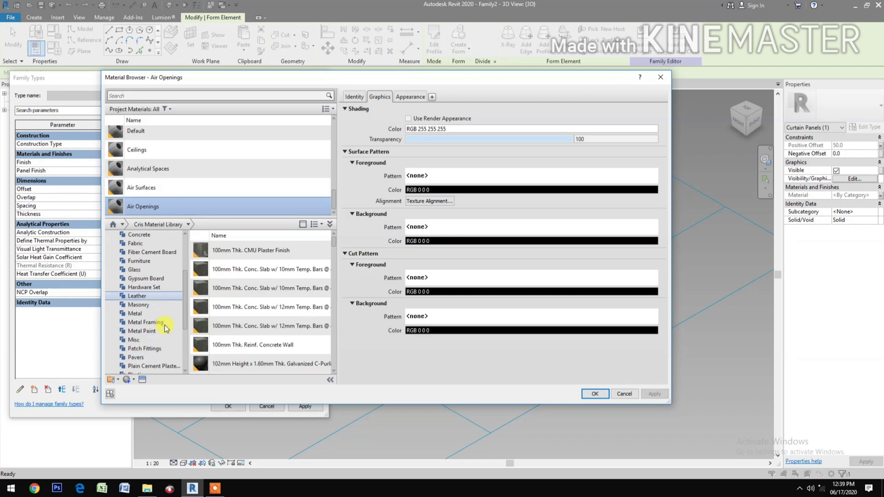
scroll(164, 324, down, 3)
click(163, 361)
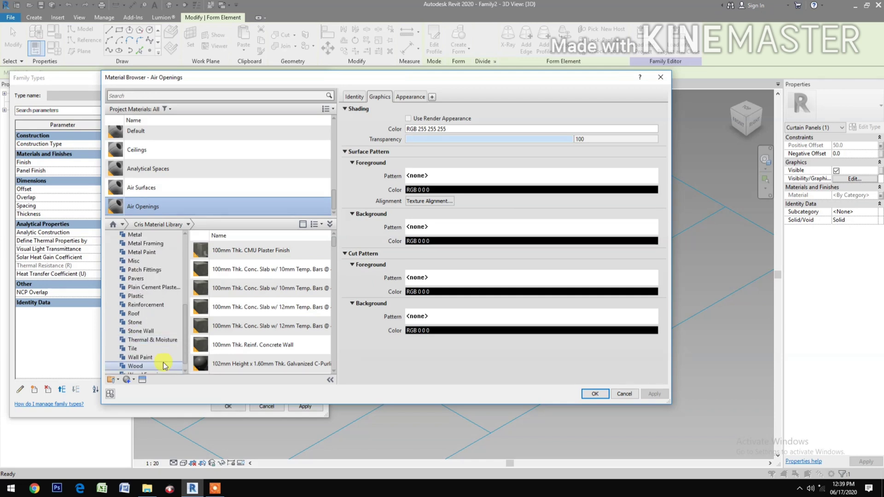
click(152, 358)
Examine the wood materials available in the library, including Wood Maple, as candidates for the panel finish
scroll(211, 350, down, 10)
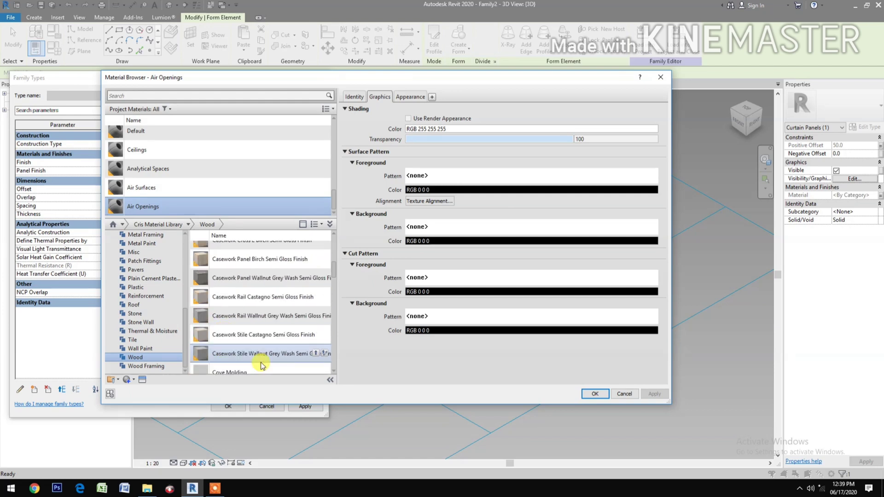
scroll(261, 365, down, 3)
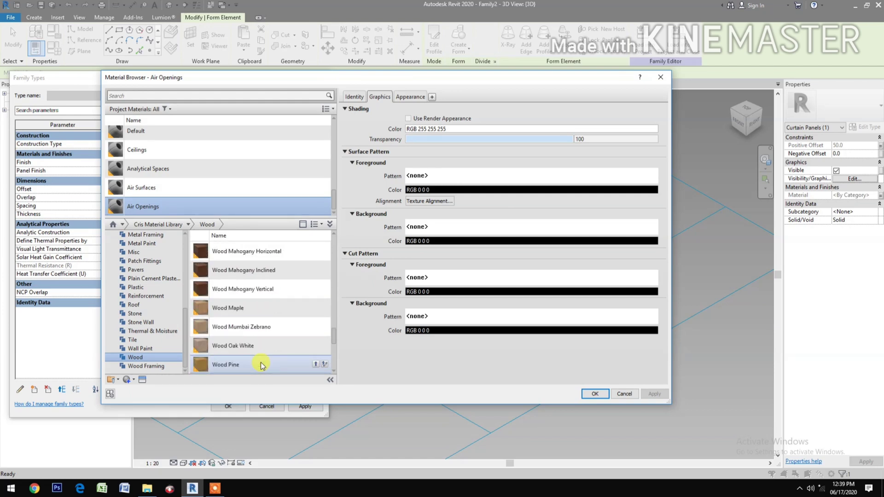
click(263, 308)
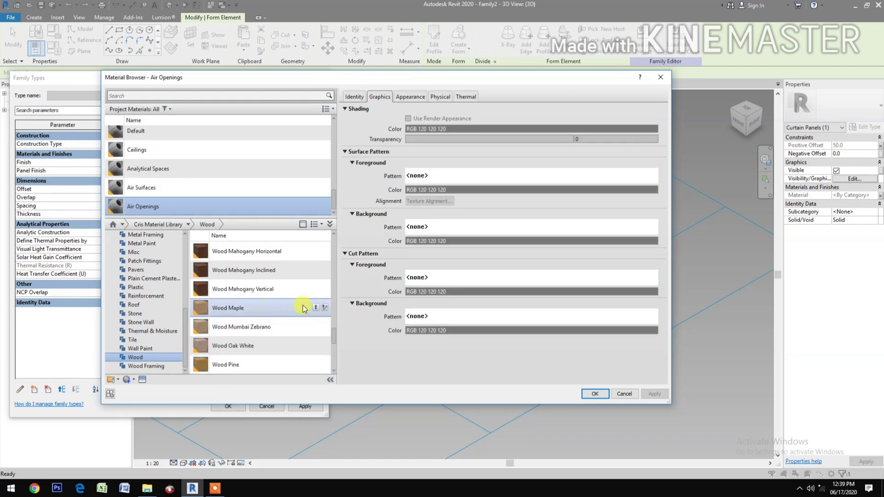
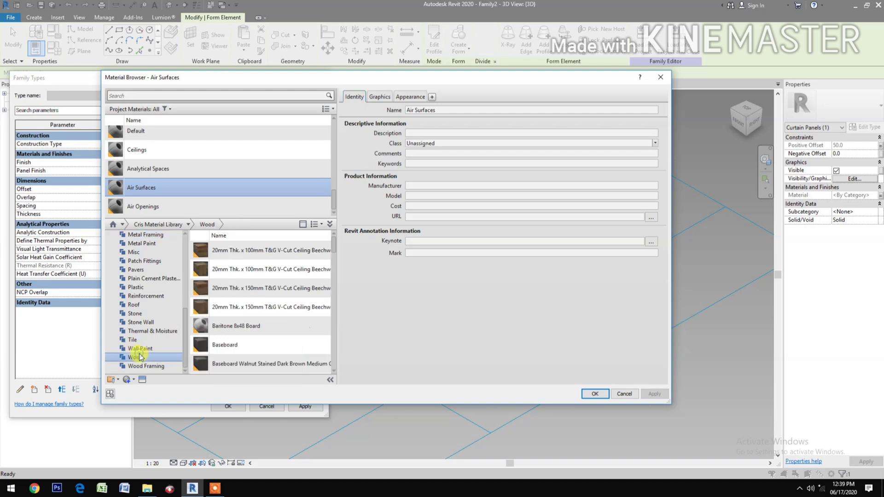
scroll(271, 353, down, 2)
scroll(272, 353, up, 2)
scroll(272, 347, down, 2)
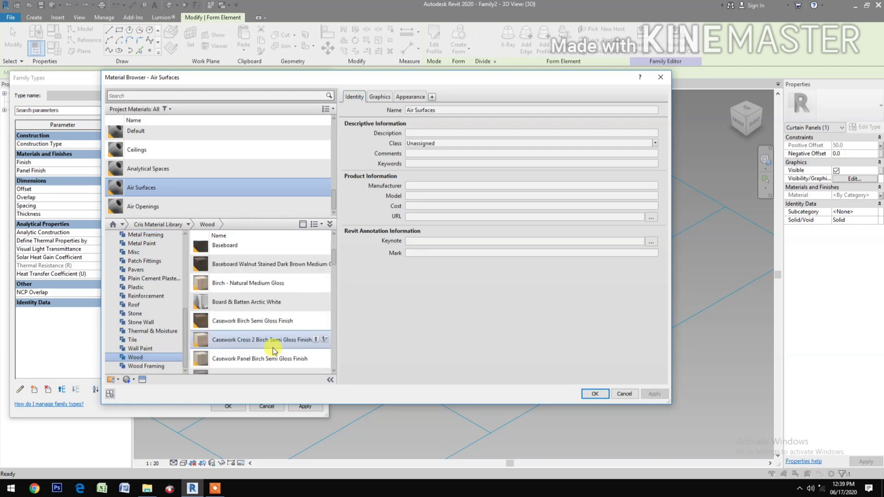
scroll(266, 314, up, 2)
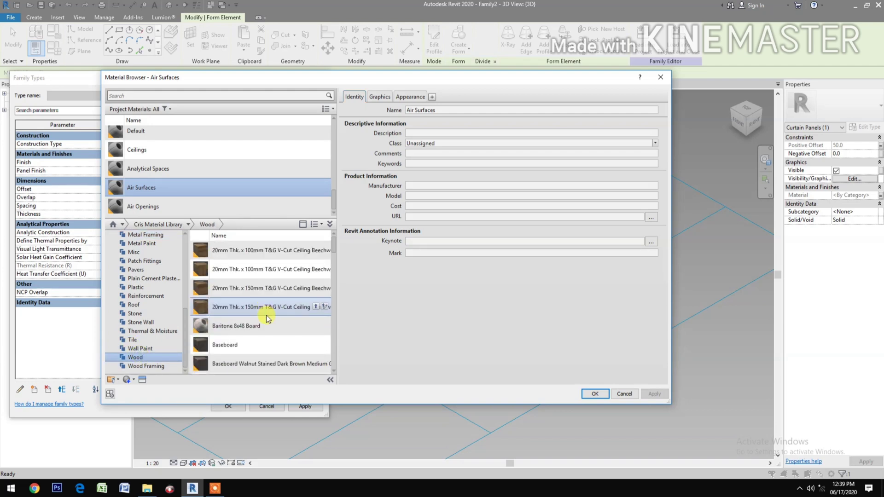
scroll(270, 322, down, 2)
scroll(270, 323, up, 2)
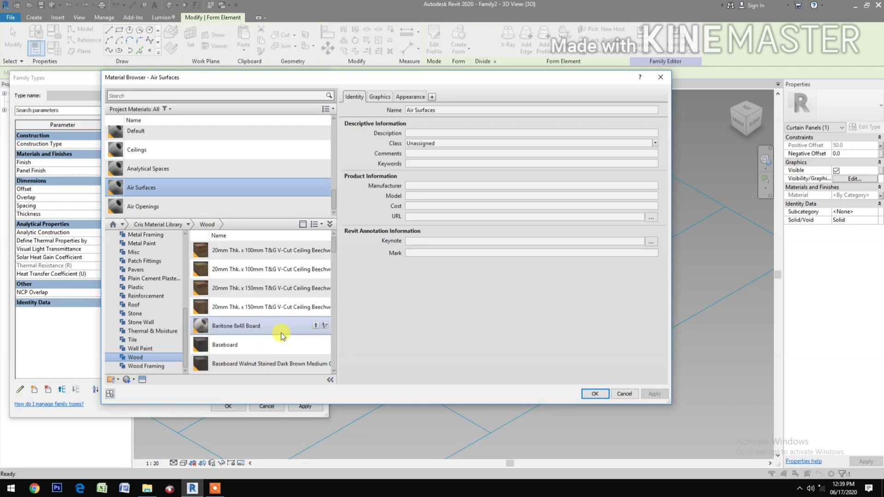
scroll(273, 328, down, 2)
scroll(291, 283, up, 2)
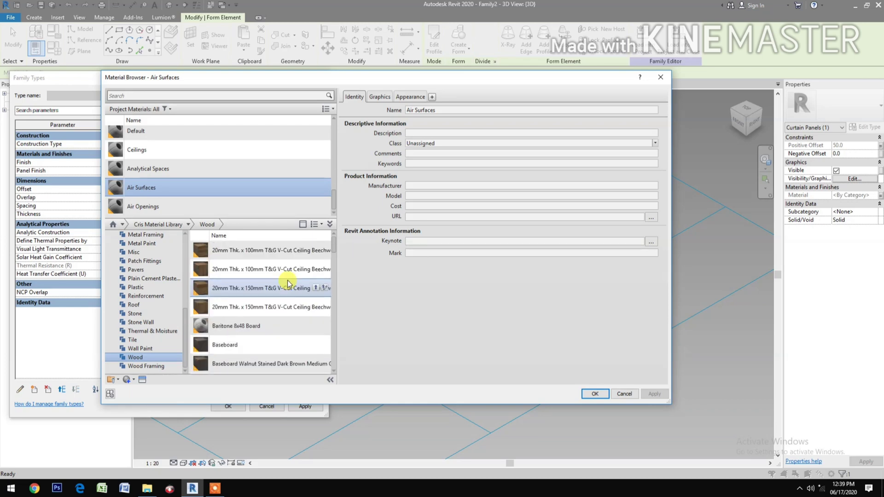
Assign the library's Wood Cherry material to Panel Finish with Use Render Appearance enabled for shading, and close the family types
scroll(269, 326, down, 12)
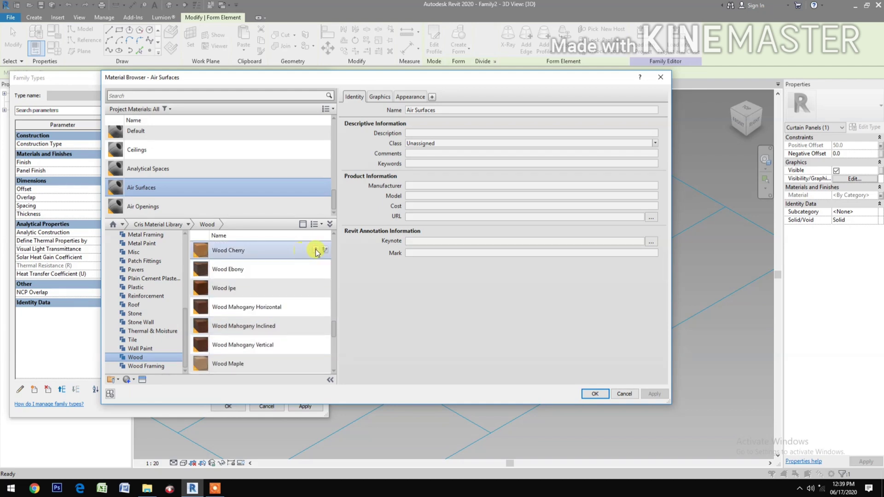
double_click(281, 246)
click(378, 98)
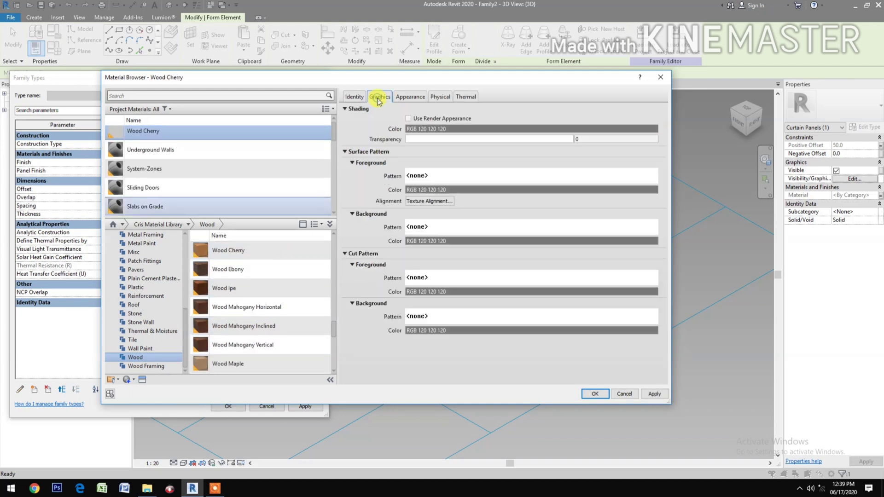
click(408, 119)
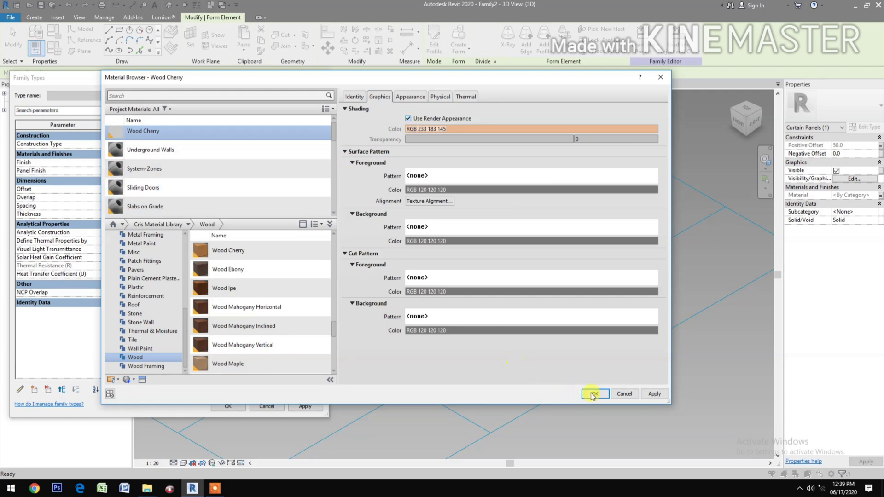
key(Escape)
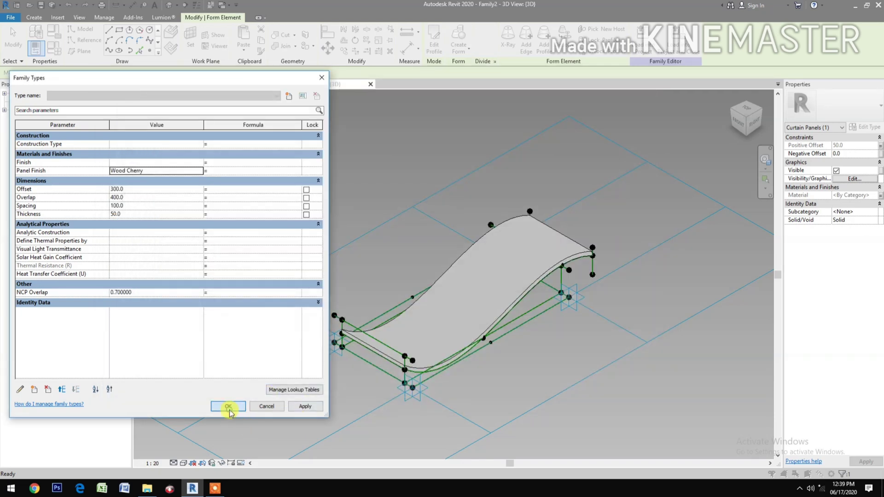
click(228, 407)
click(644, 361)
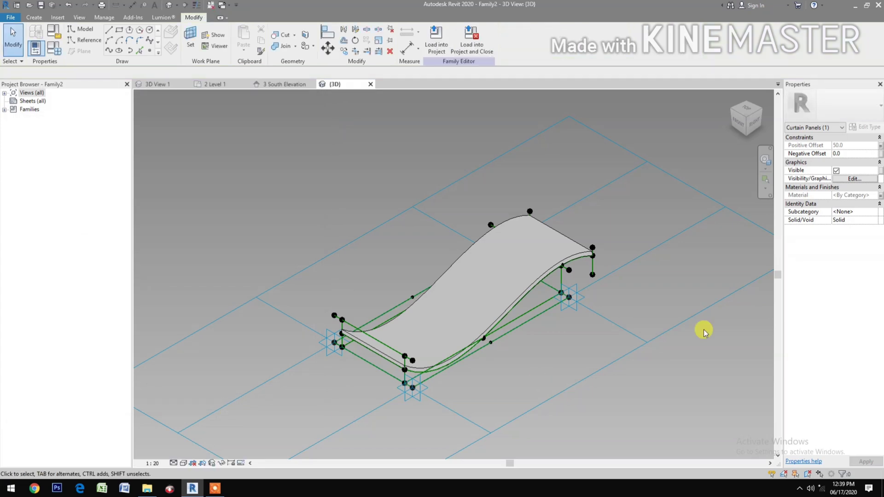
Turn off the family's Shared option and save the family on the Desktop as Custom Curve Ceiling
click(839, 204)
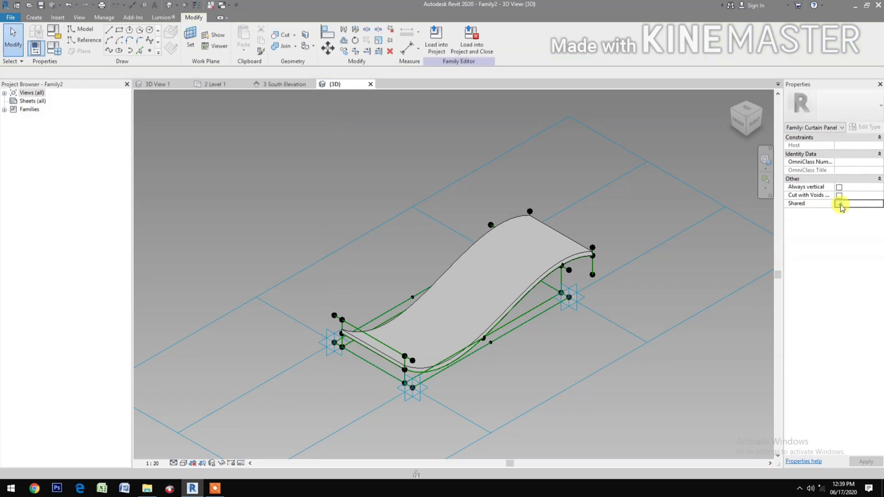
scroll(619, 374, up, 1)
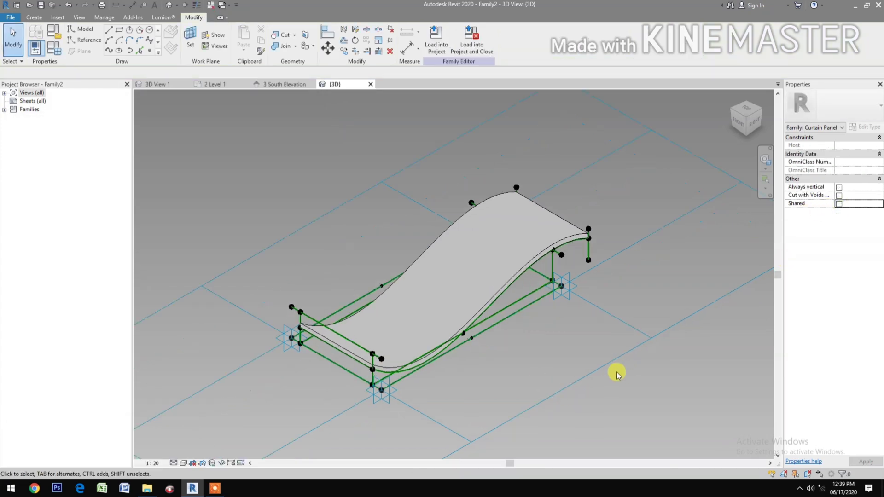
click(41, 5)
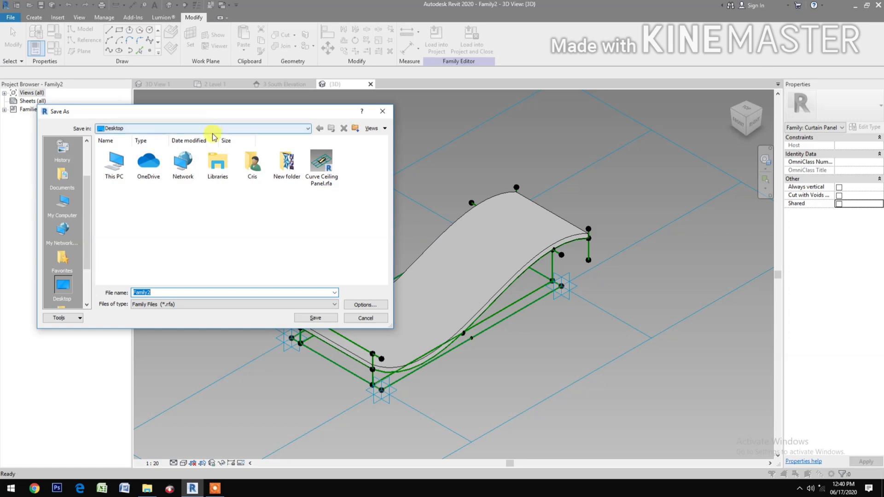
double_click(172, 292)
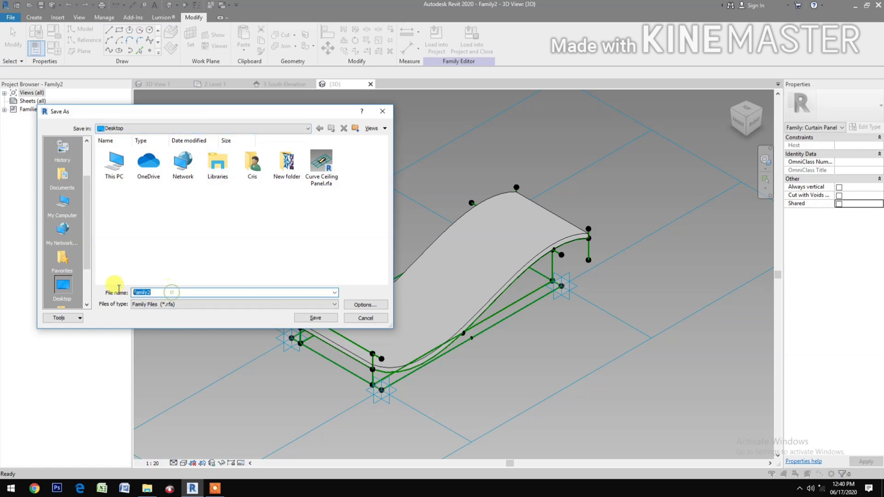
text(Custom Curve Ceiling)
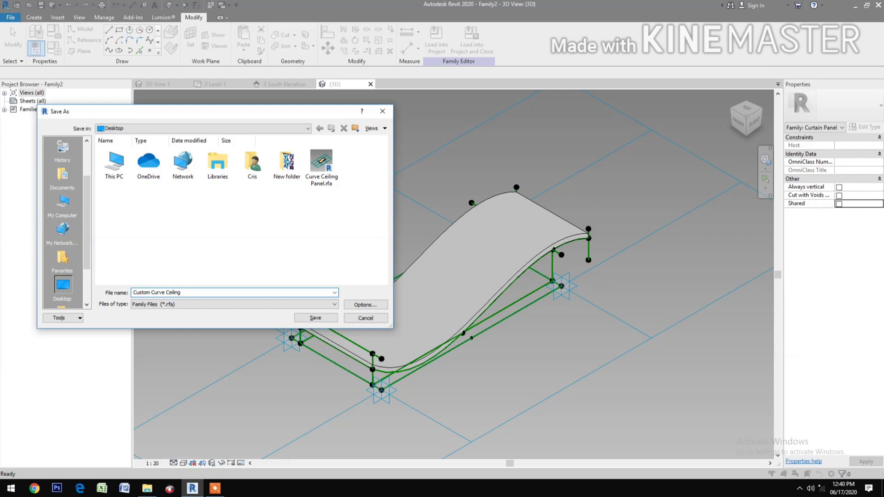
click(322, 319)
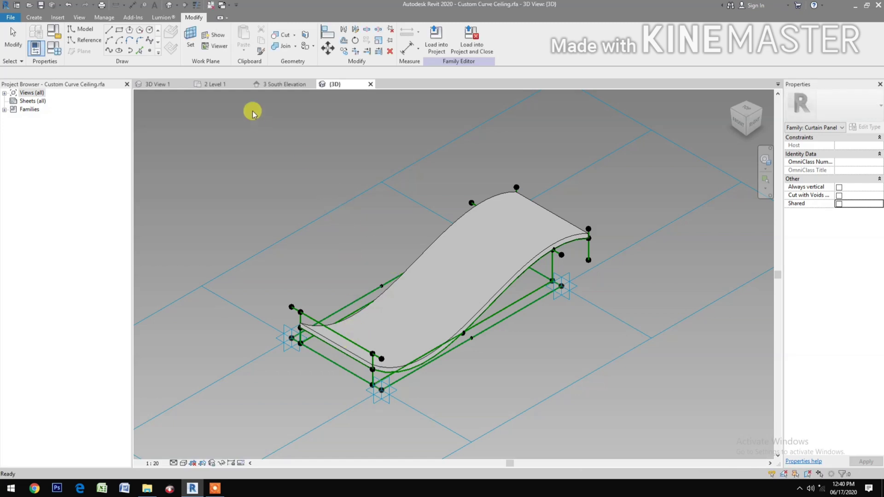
Load the finished panel family into the 032Design project and close the family file
click(482, 53)
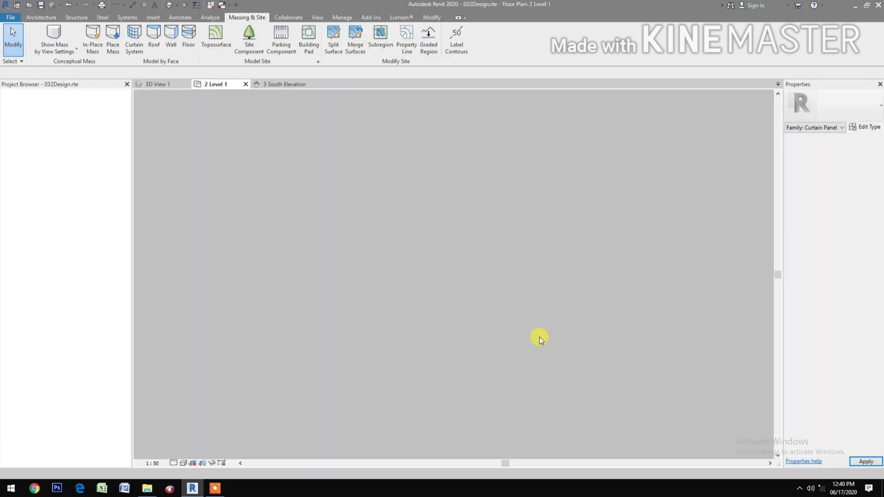
middle_drag(453, 387, 465, 303)
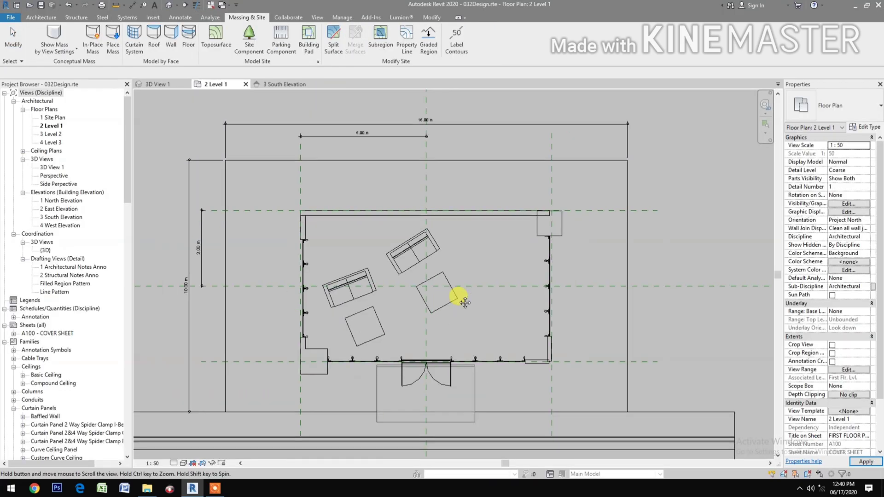
scroll(469, 356, up, 3)
scroll(478, 373, down, 3)
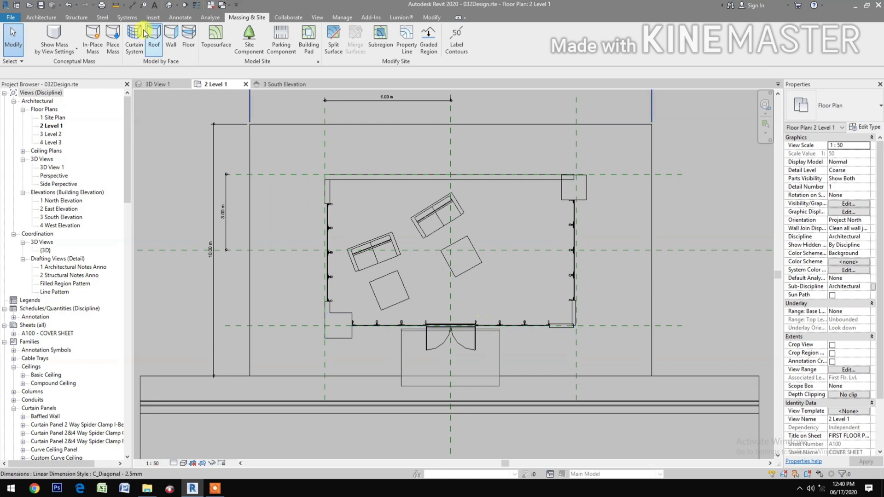
Show mass form and floors, and start a new in-place mass with the suggested name
click(50, 32)
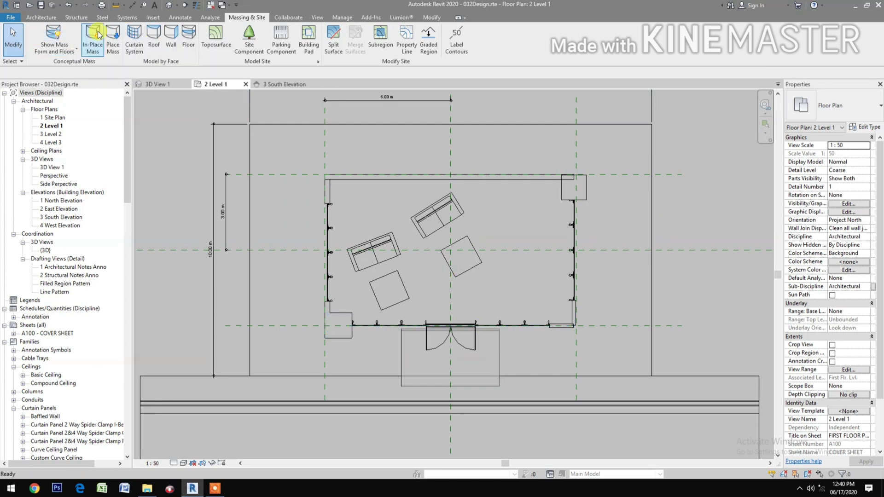
click(96, 36)
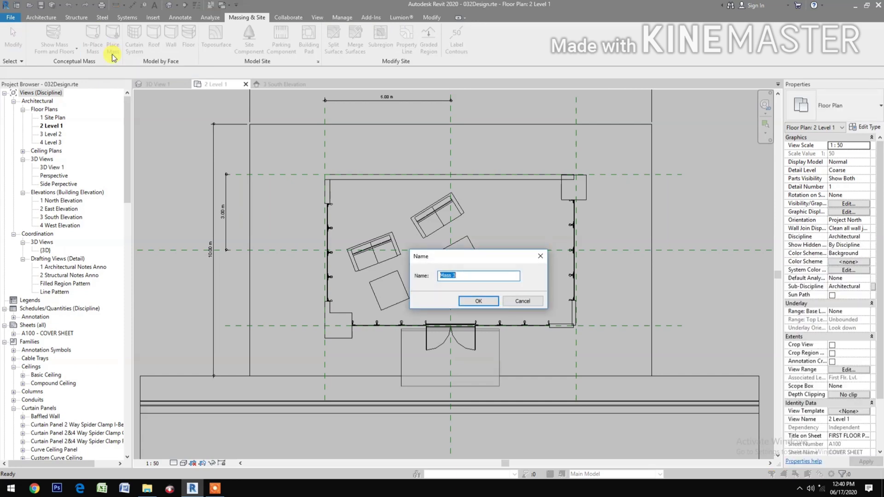
click(471, 302)
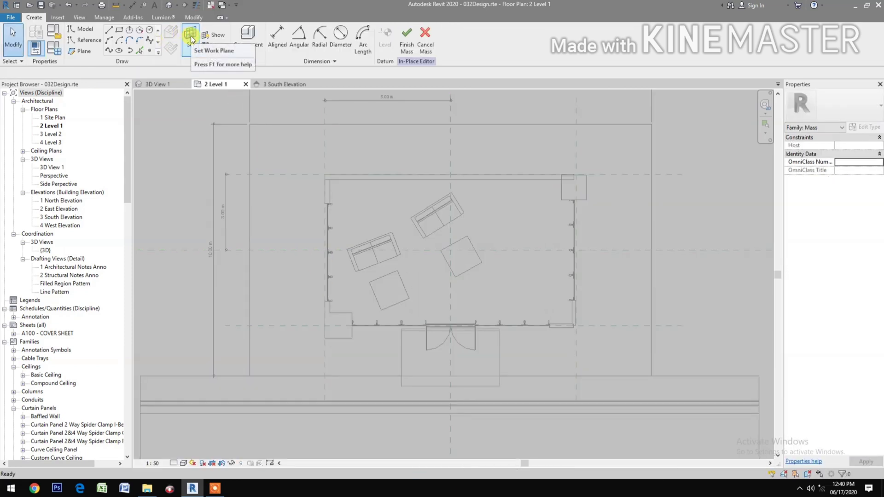
Set the work plane to the reference plane along the entrance wall and open the 3 South Elevation view for sketching
click(190, 39)
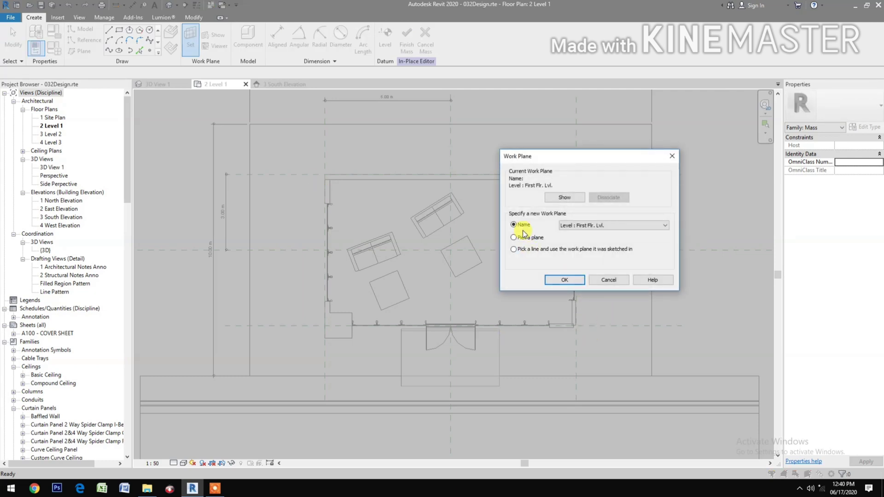
click(556, 279)
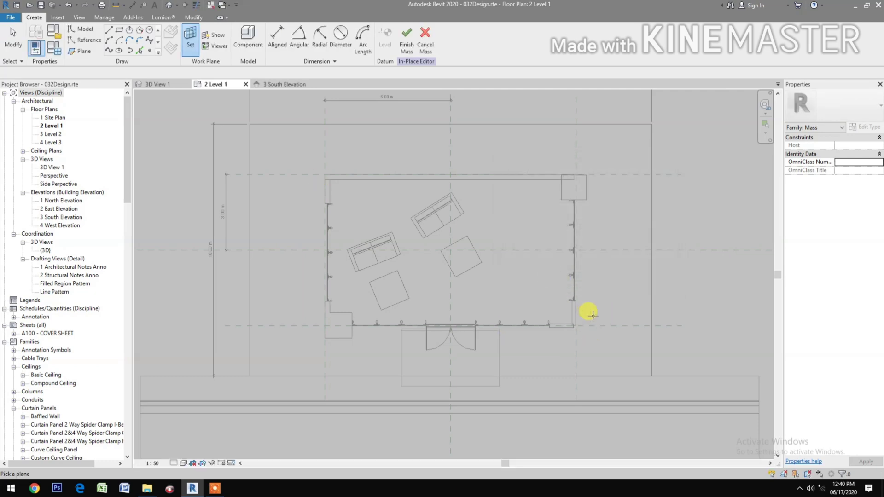
click(609, 326)
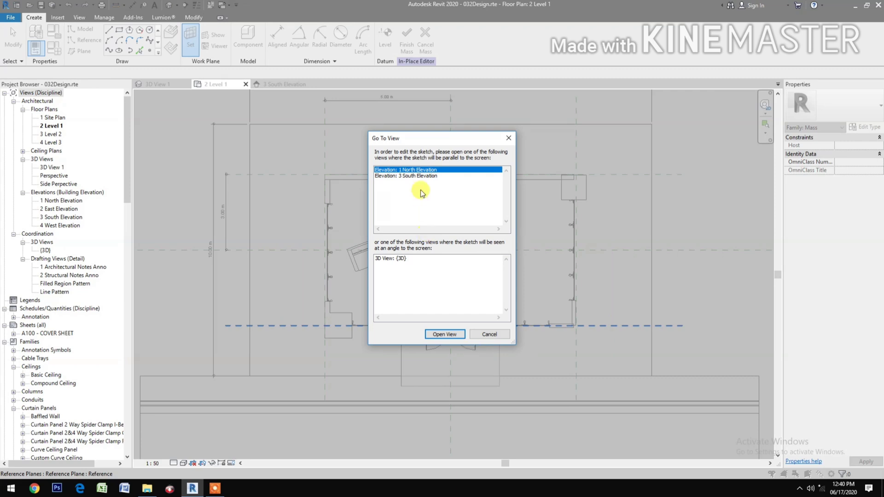
click(435, 177)
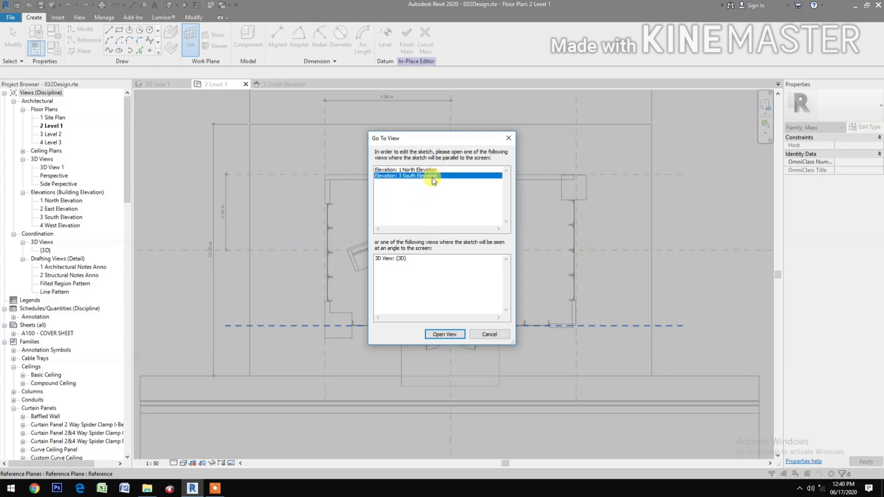
click(444, 334)
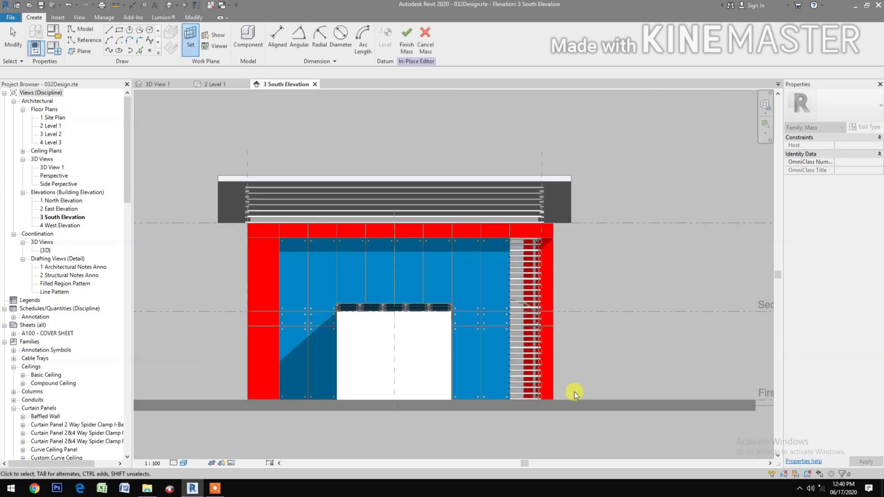
Sketch a five-point spline on the entrance work plane, arching across the facade between the red columns at about second-floor level
click(109, 52)
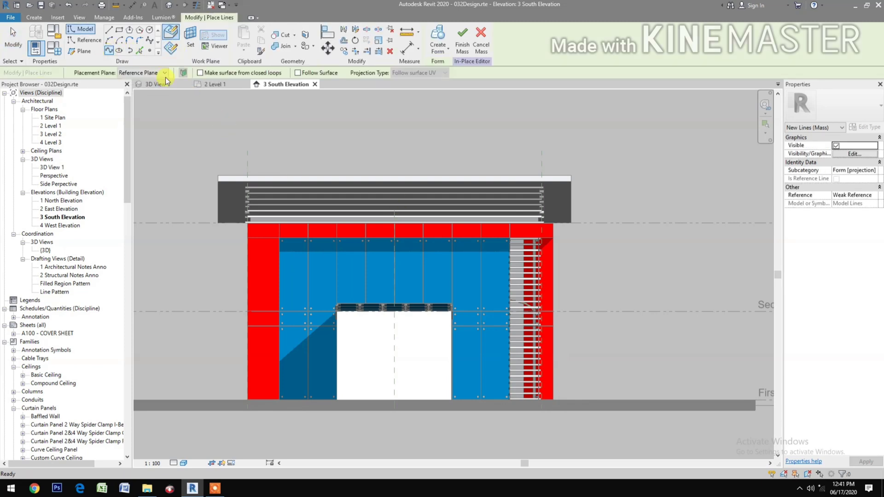
click(170, 47)
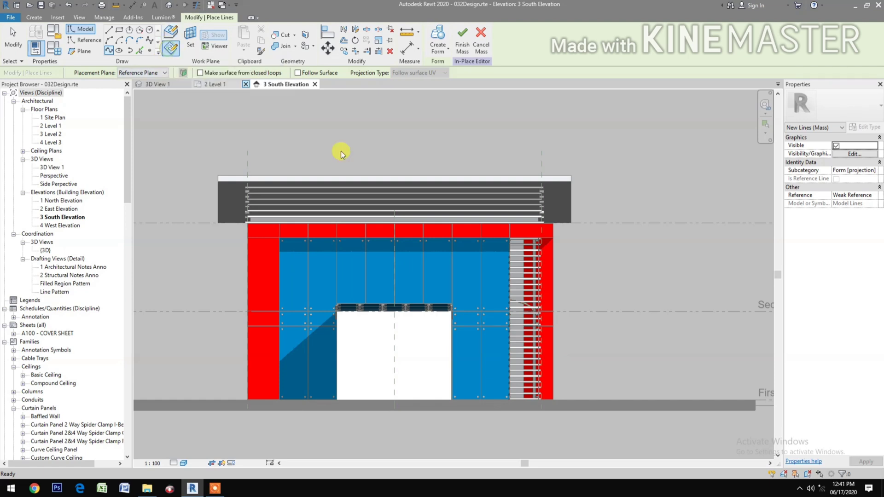
click(533, 311)
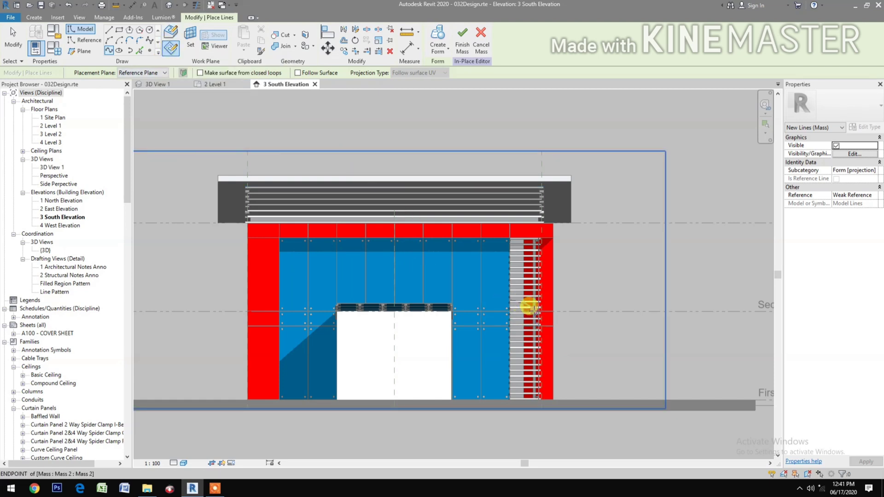
click(435, 286)
click(349, 278)
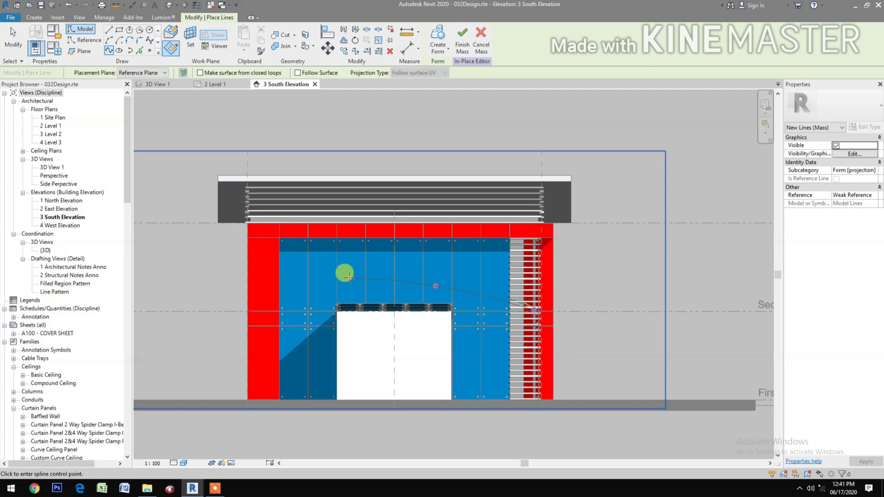
click(297, 284)
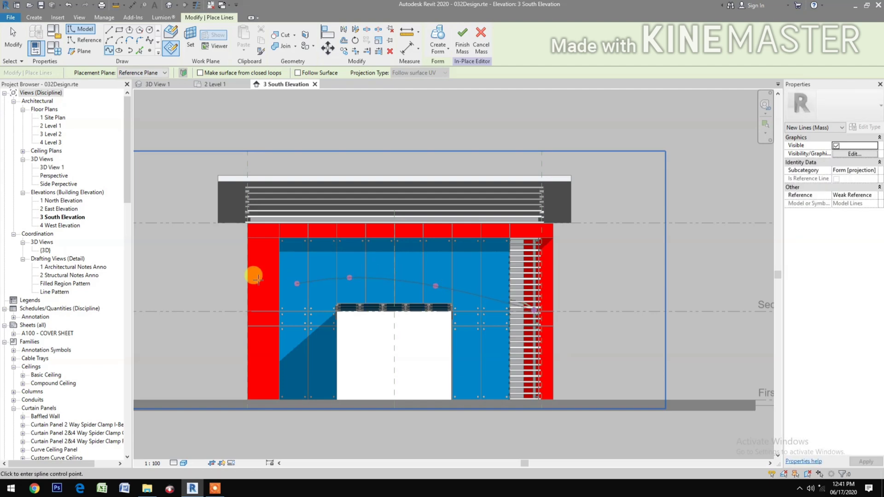
click(256, 285)
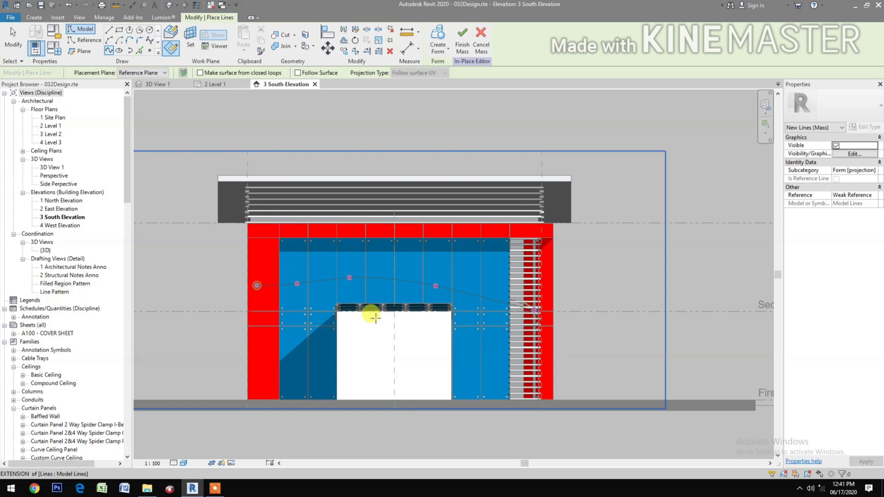
Open the default 3D view and create a surface form from the spline
click(132, 14)
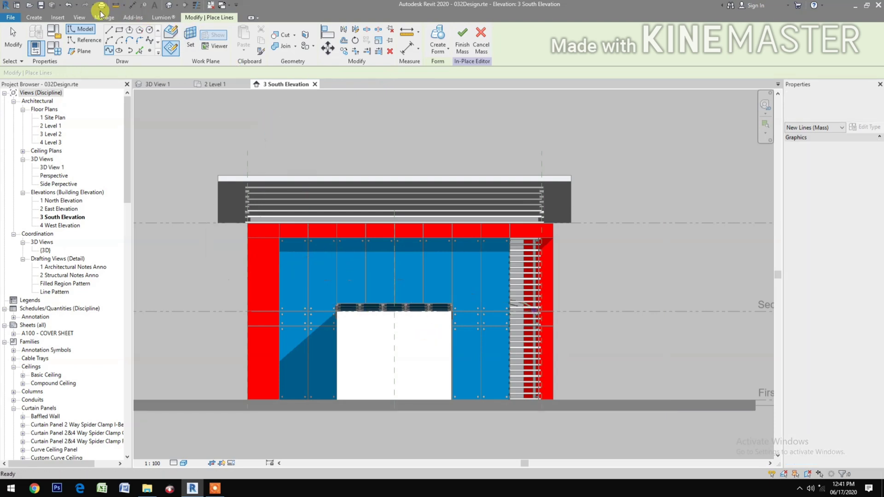
click(167, 5)
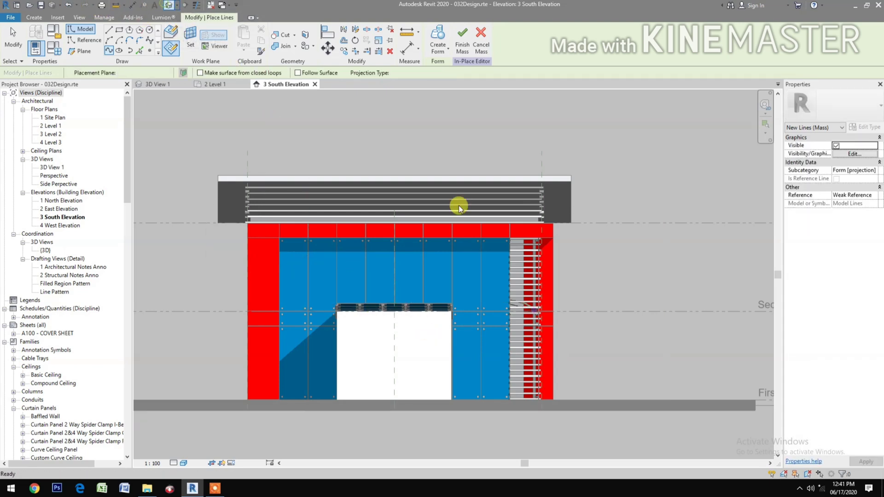
scroll(444, 258, up, 8)
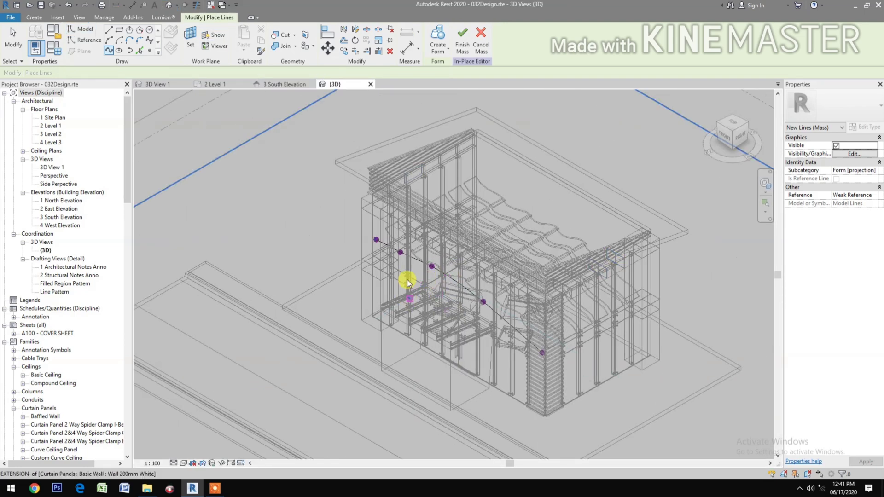
key(Escape)
key(Escape)
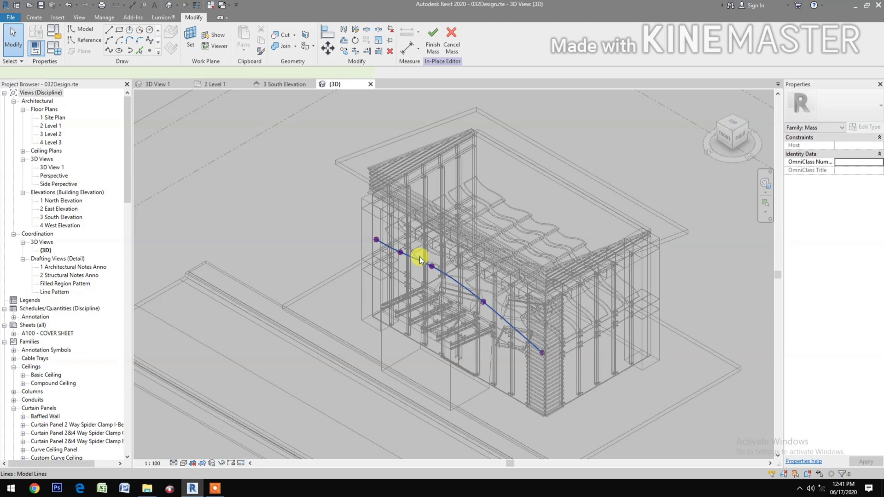
click(419, 256)
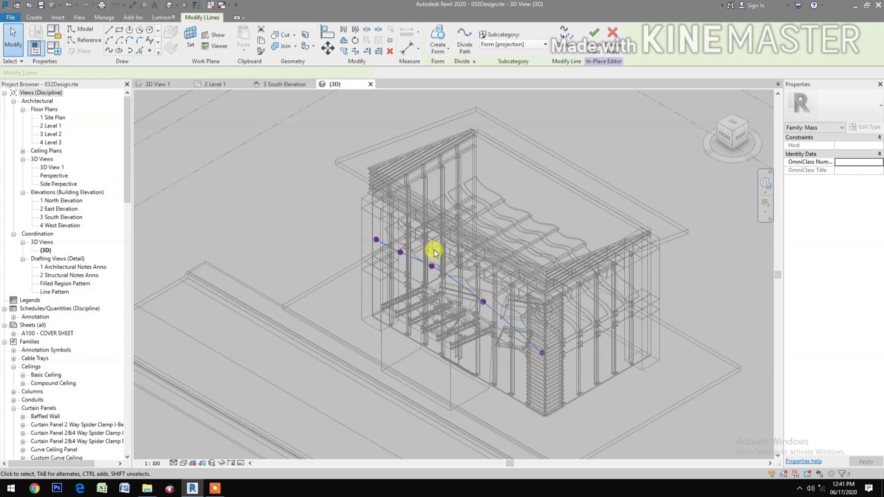
click(443, 50)
Extend the curved surface farther away from the building by pulling its outer edge toward the road
scroll(460, 359, down, 1)
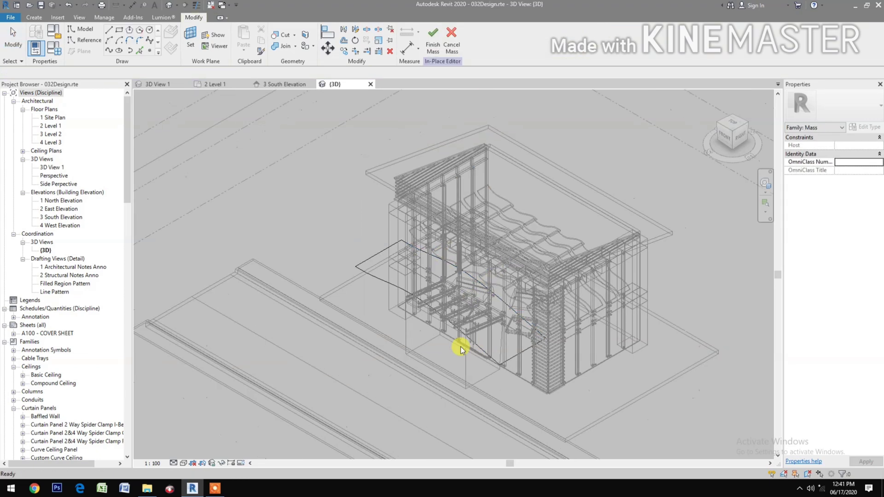
click(448, 324)
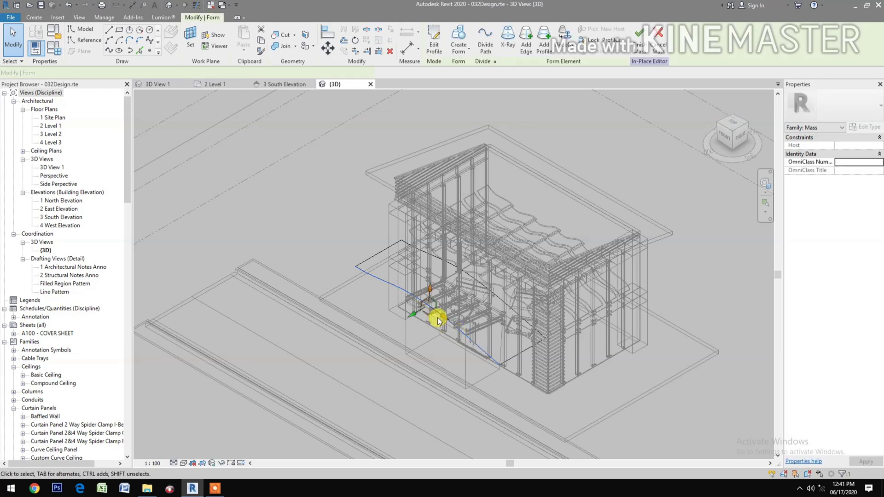
drag(389, 325, 386, 330)
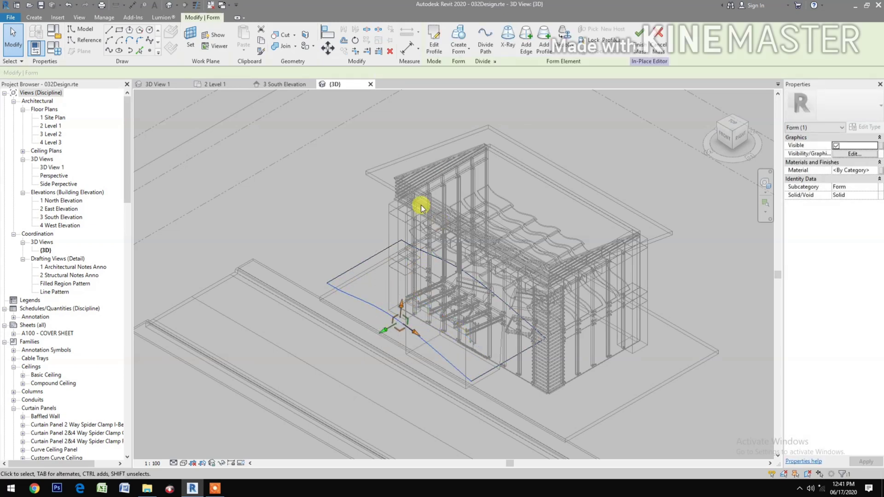
click(347, 240)
key(Escape)
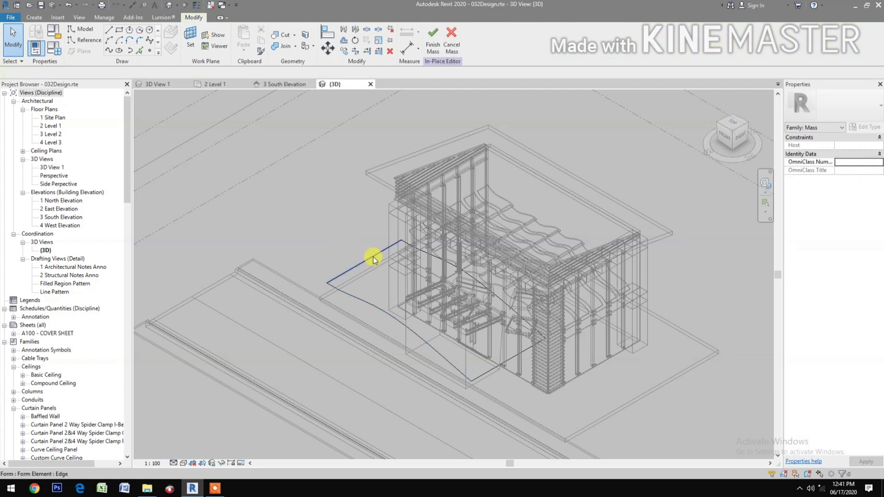
Move the whole curved surface down and out over the road, and set the view's visual style to Shaded
click(297, 300)
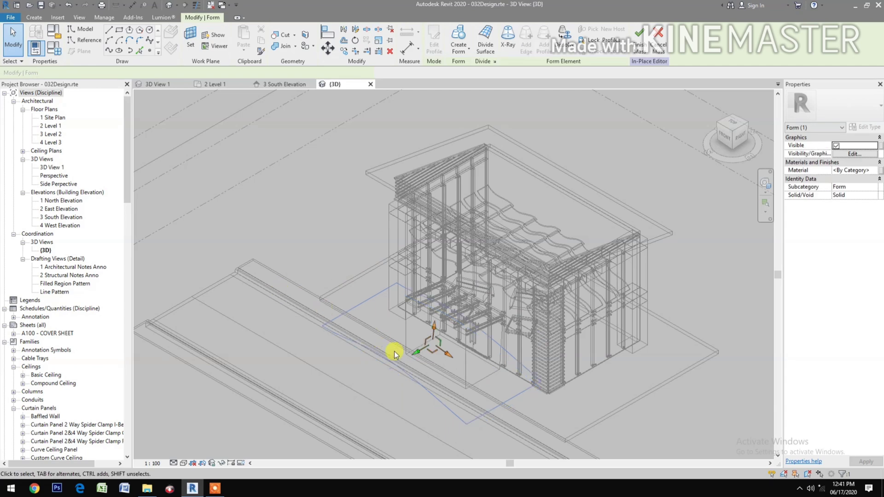
drag(432, 328, 358, 351)
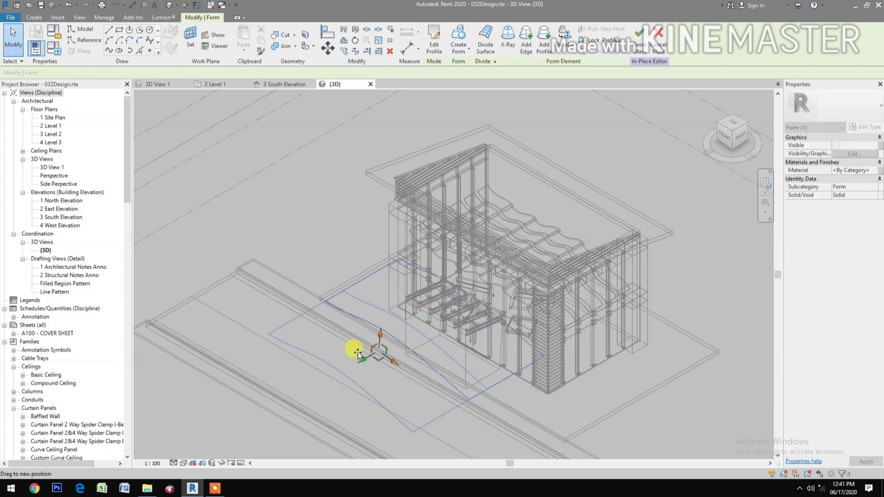
click(371, 425)
click(184, 463)
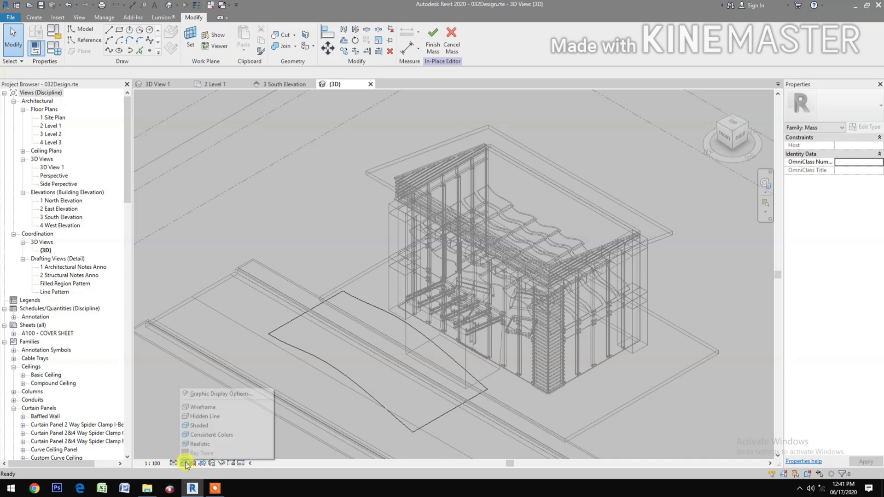
click(211, 428)
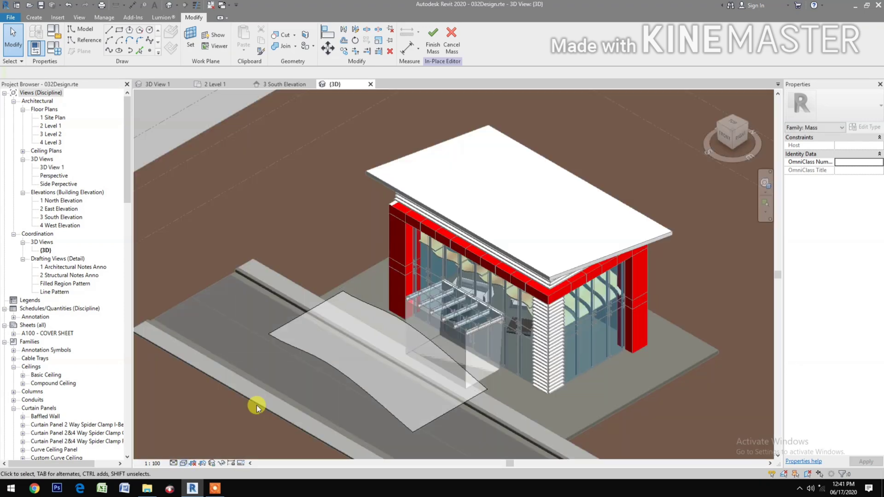
Divide the curved surface with a fixed number of 6 for both the U grid and the V grid
scroll(367, 360, up, 4)
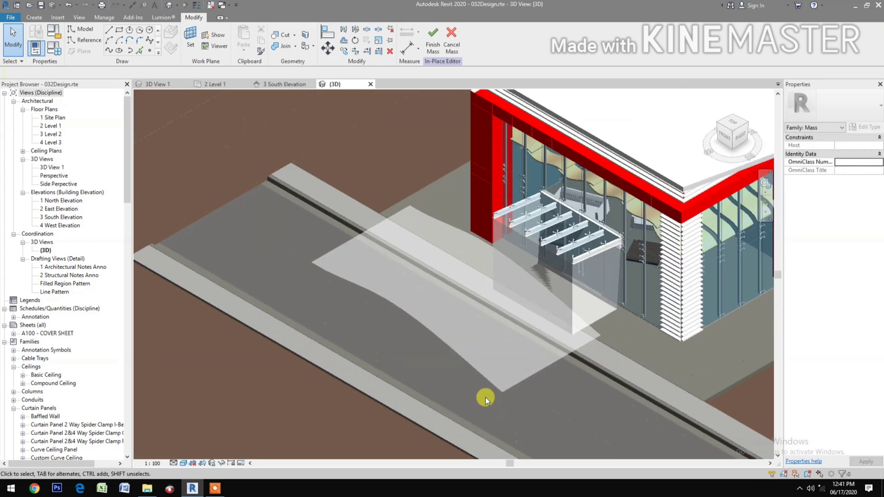
click(518, 380)
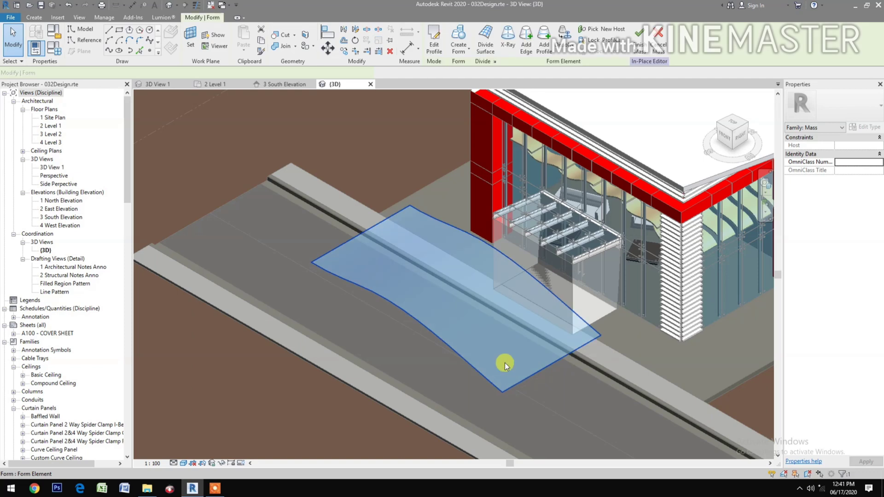
click(487, 37)
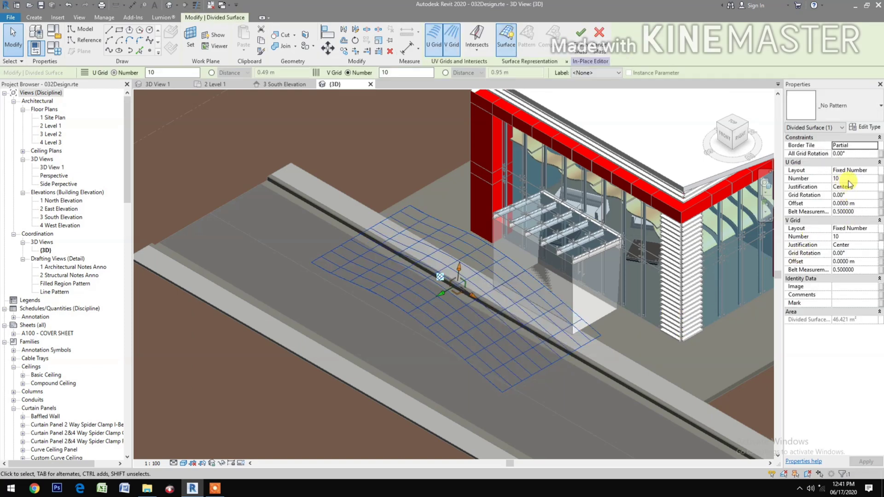
click(848, 180)
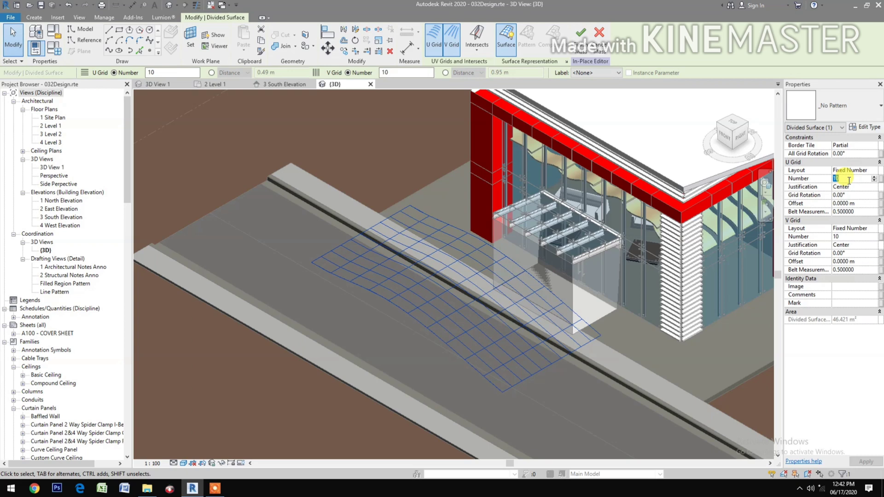
text(6)
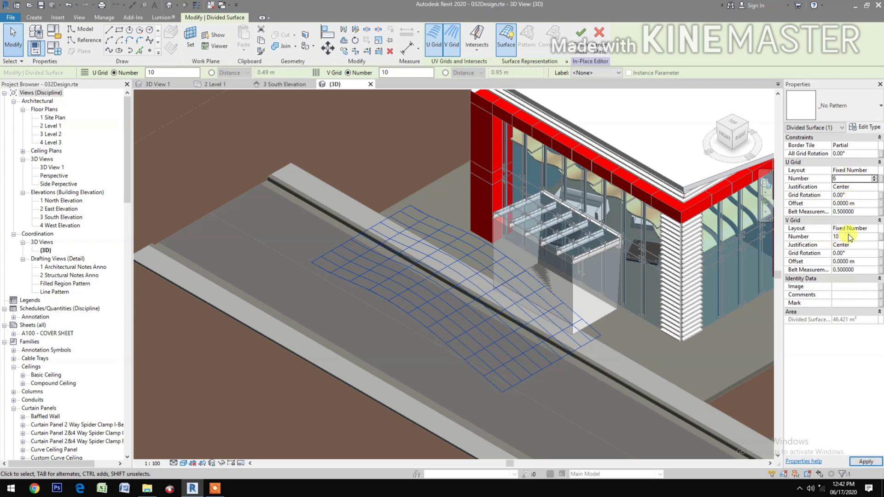
click(849, 236)
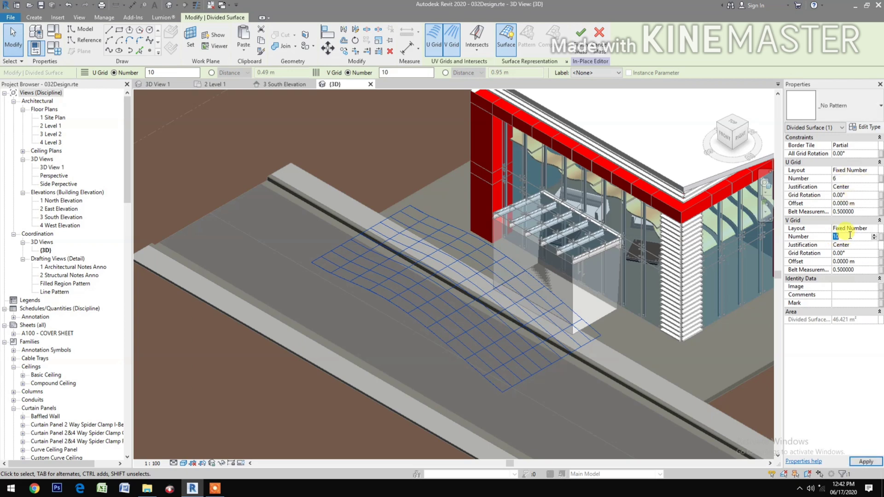
click(645, 330)
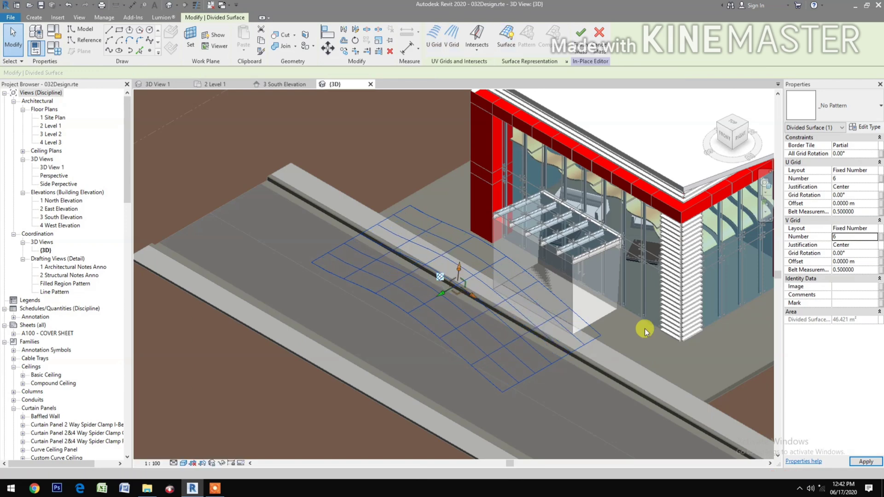
Apply the Custom Curve Ceiling panel type to the divided surface
click(854, 114)
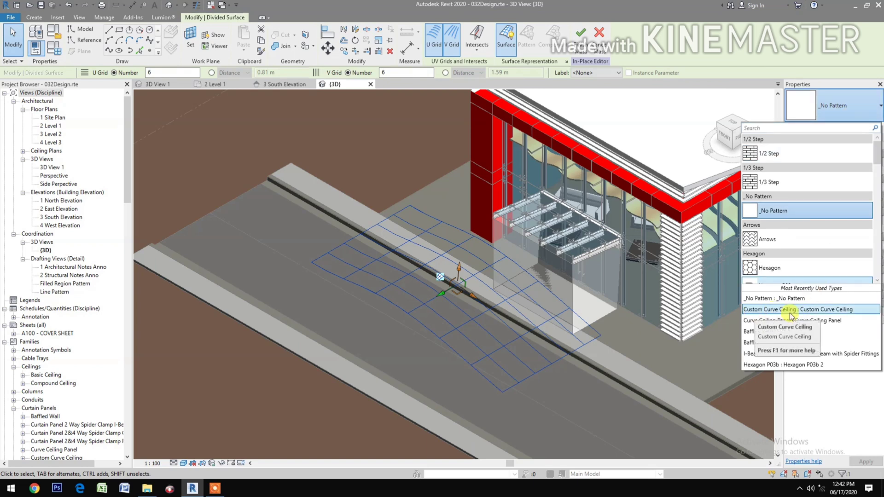
click(667, 313)
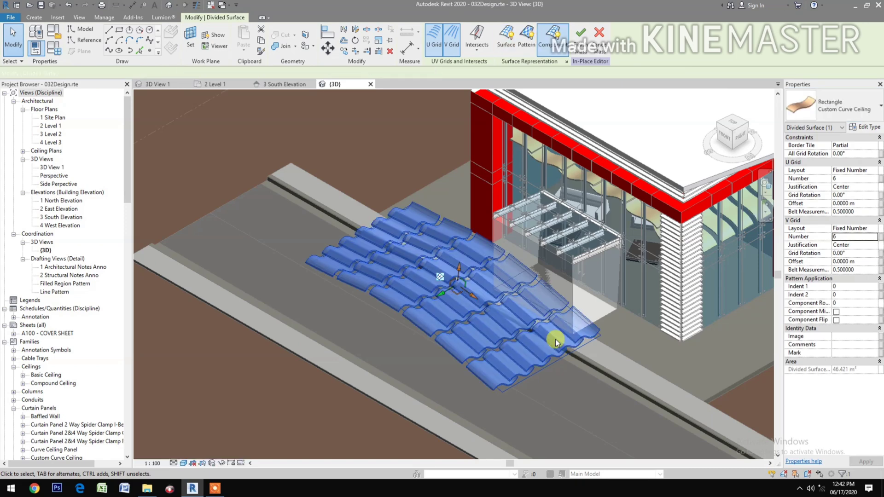
scroll(443, 366, up, 3)
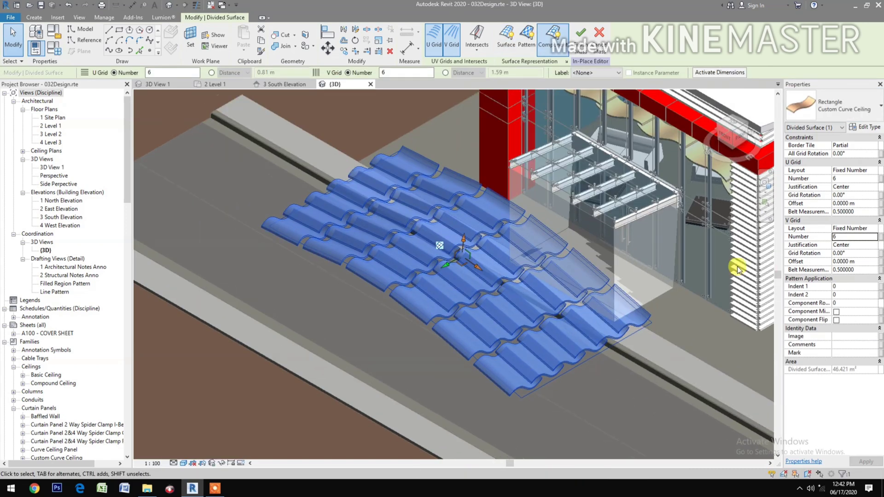
Set the divided surface's All Grid Rotation to 90° so the panels run the other way
click(848, 153)
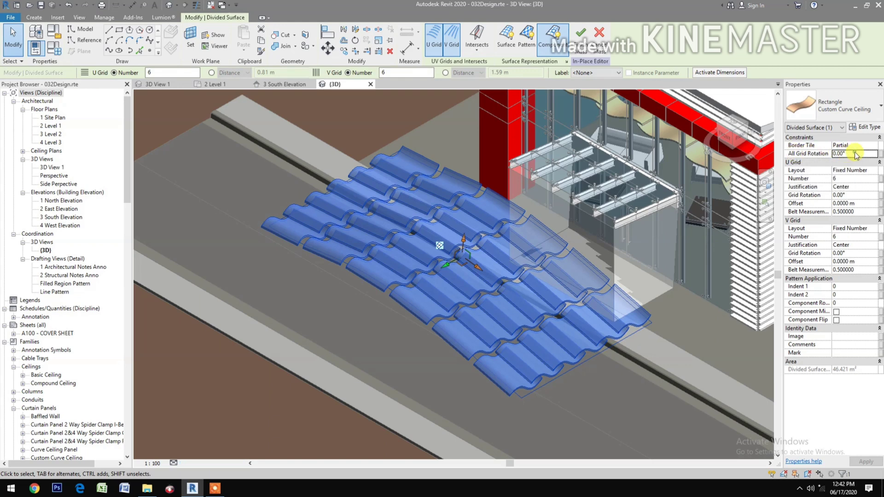
text(90)
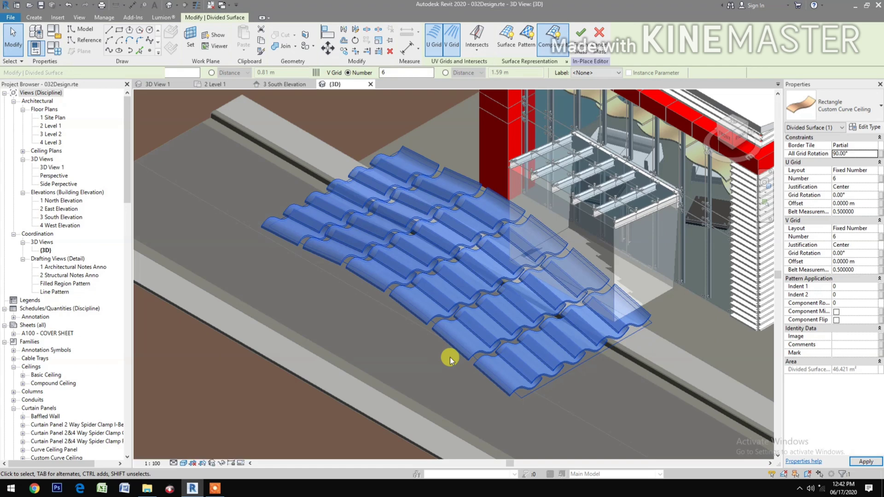
click(438, 367)
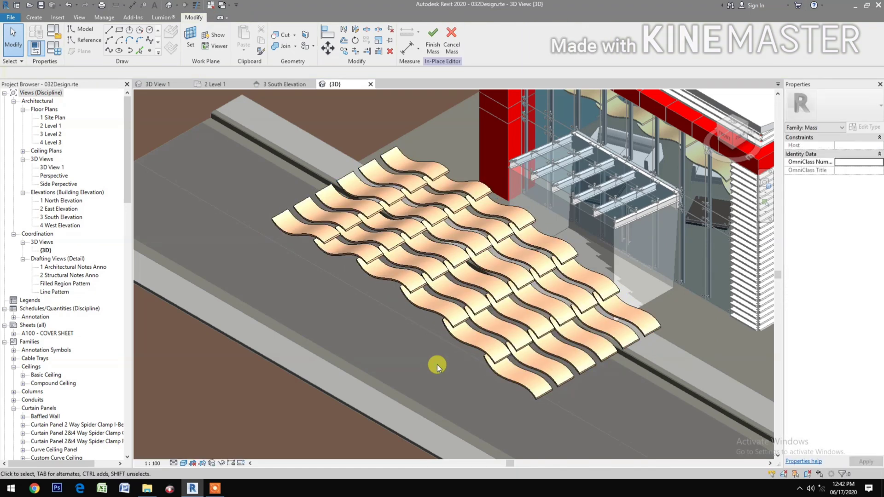
scroll(436, 358, up, 2)
middle_drag(399, 376, 435, 383)
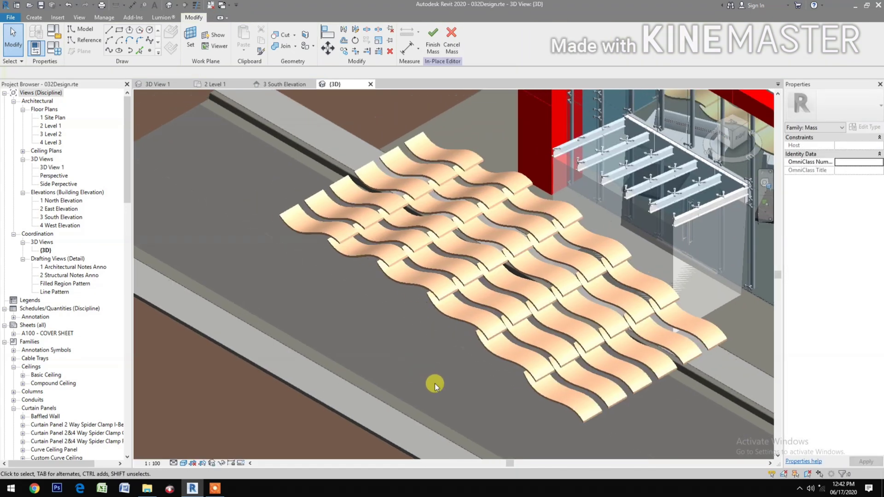
middle_drag(409, 348, 424, 358)
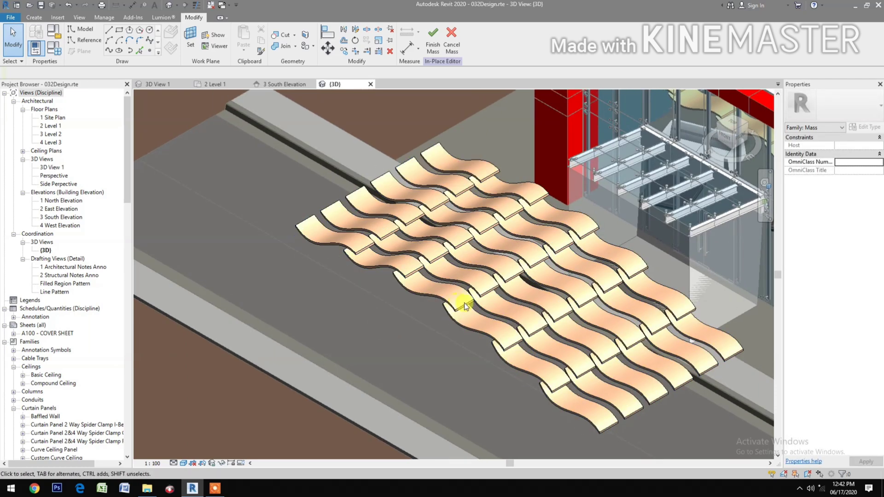
key(Tab)
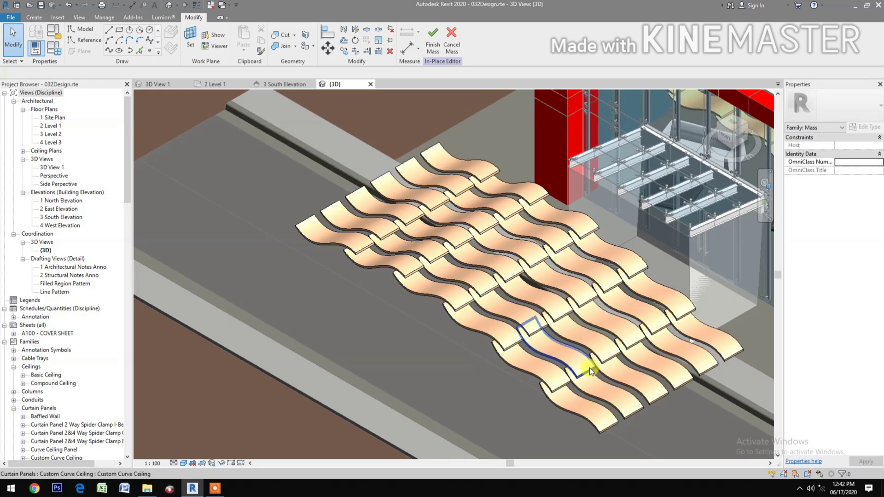
Set the Spacing type parameter of the Custom Curve Ceiling panel to 0.05 m and apply it
click(589, 368)
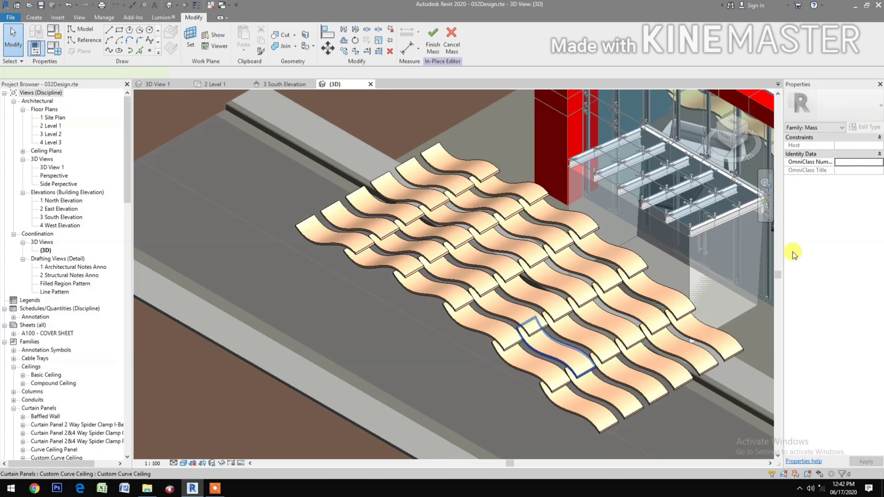
click(873, 128)
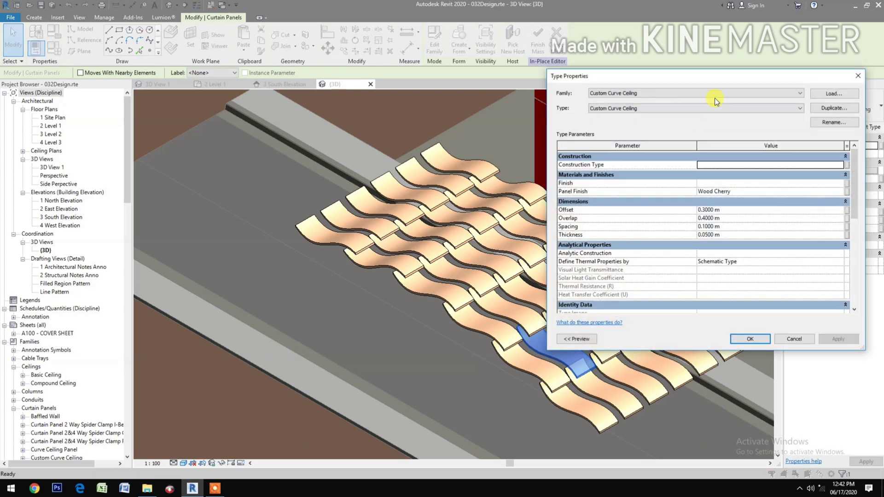
drag(722, 81, 218, 42)
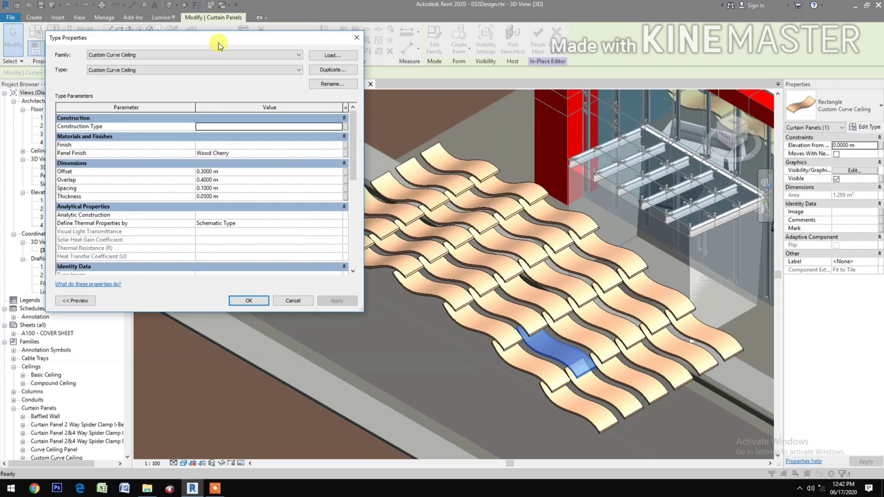
click(225, 189)
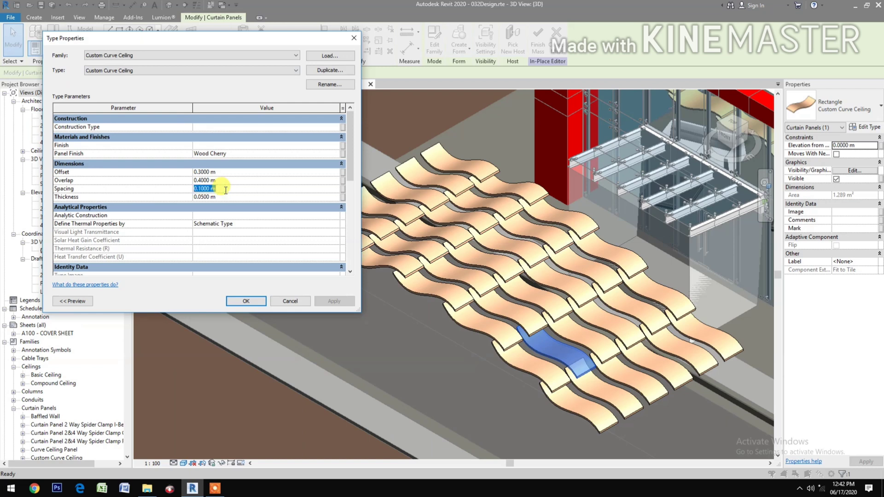
text(.05)
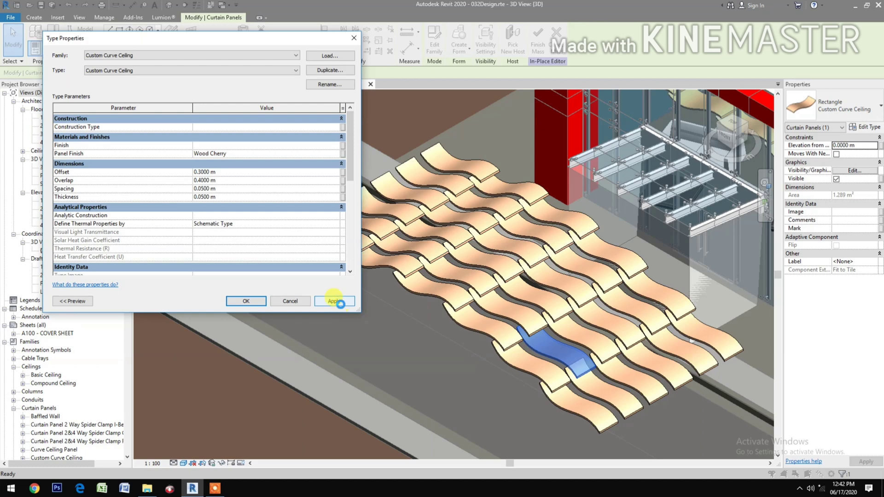
click(340, 304)
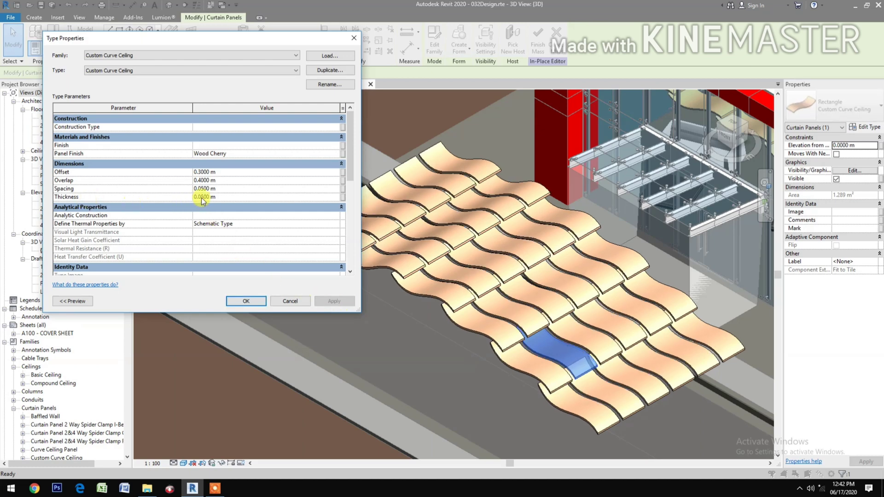
Set the Custom Curve Ceiling type's Overlap to 0.1 m and apply it to the panels
click(235, 180)
key(BackSpace)
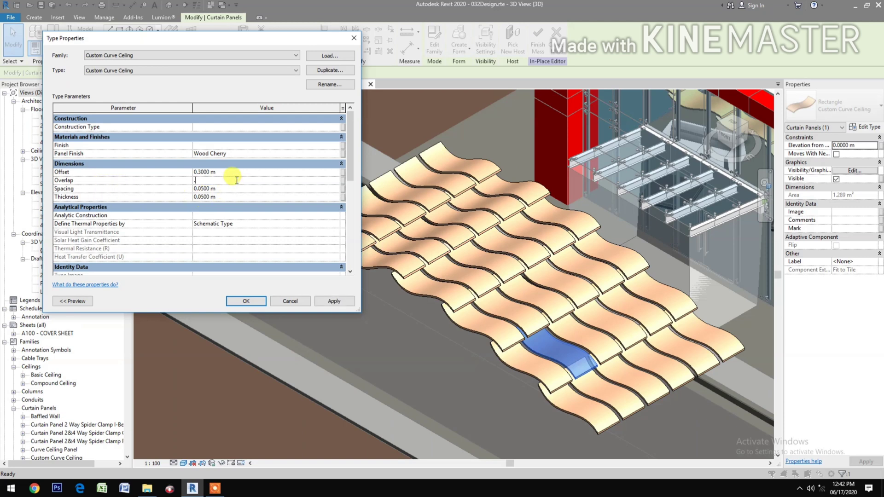
text(.1)
click(334, 302)
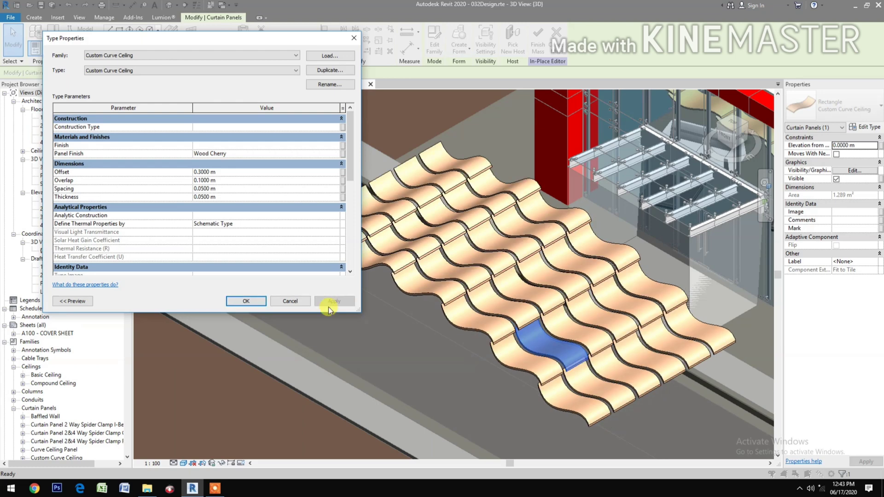
Set the Custom Curve Ceiling type's Offset to 0.2 m, apply it, and accept the type properties
click(232, 172)
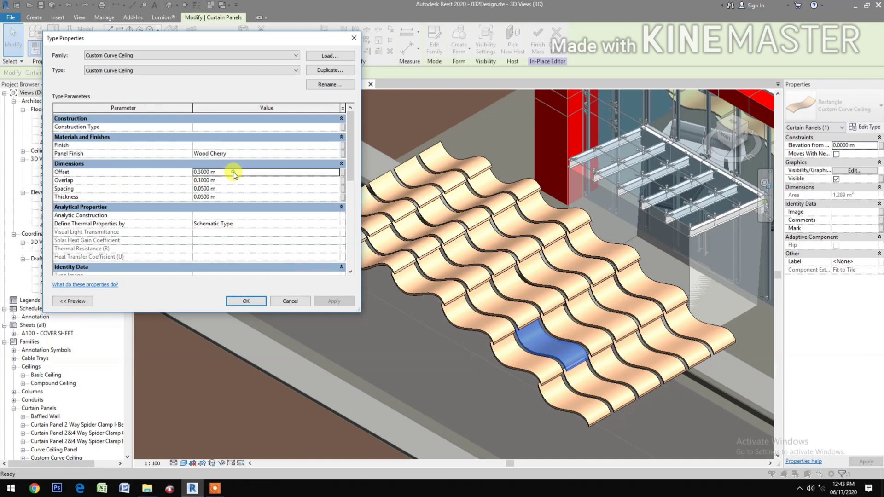
key(BackSpace)
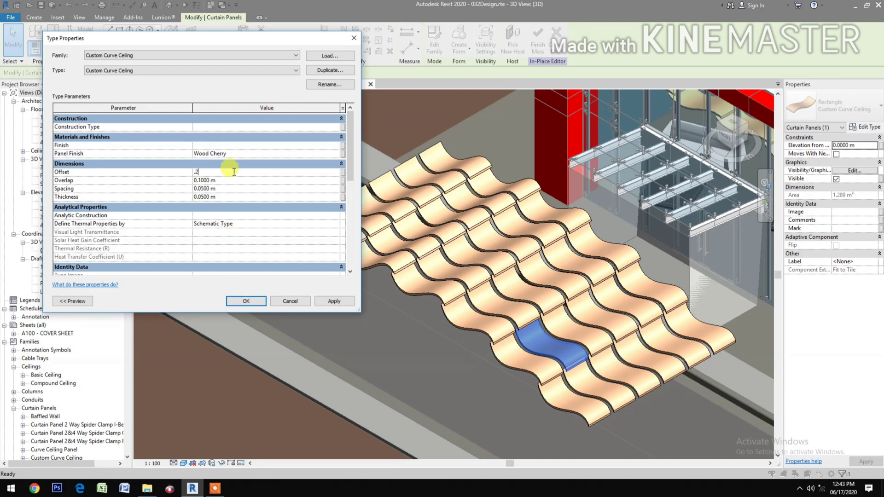
text(.2)
click(335, 301)
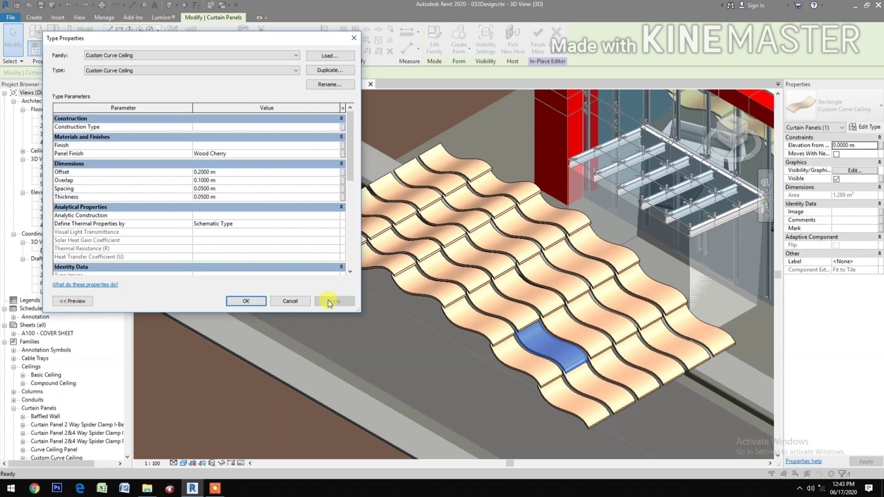
click(246, 301)
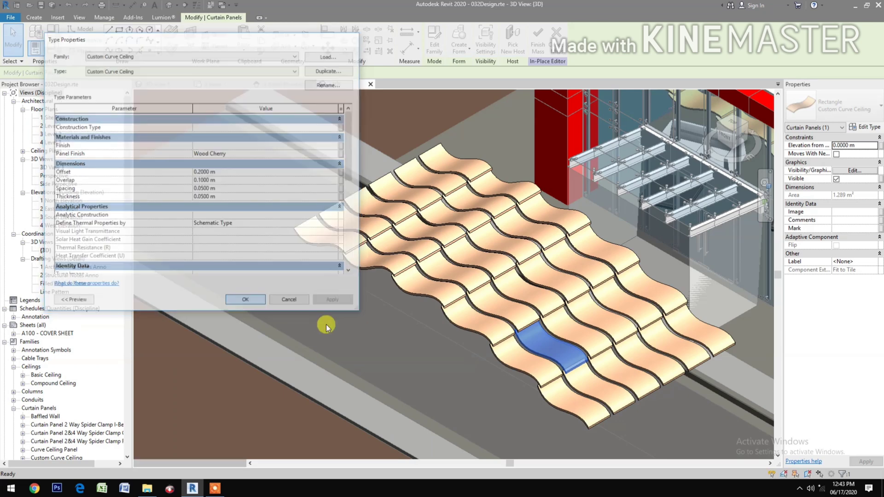
Finish the in-place mass holding the curved ceiling panels, dismiss the warning, and bring up the massing tools
click(539, 43)
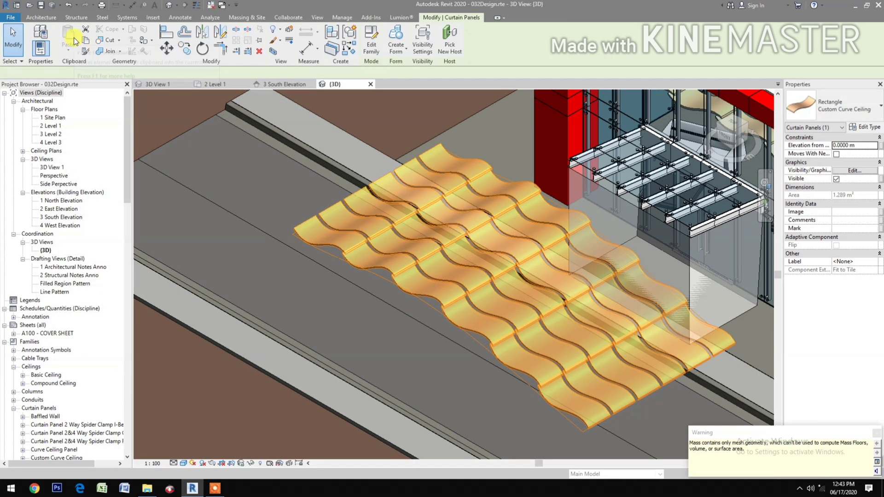
click(875, 435)
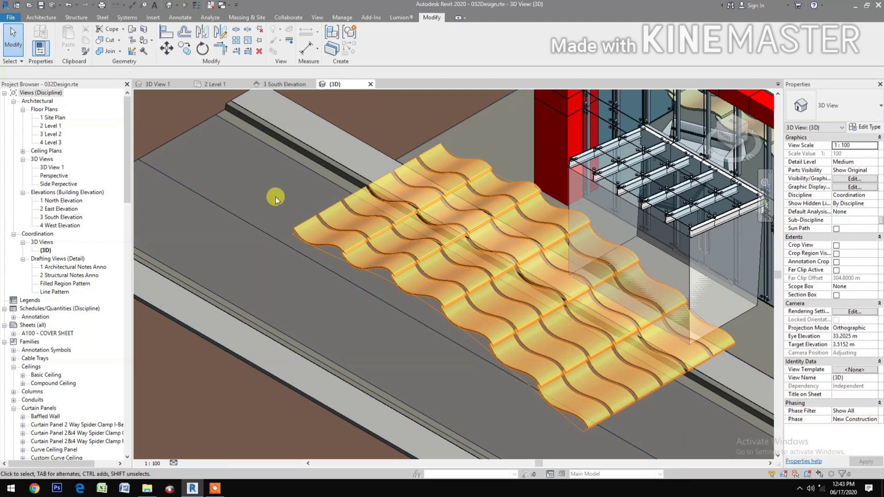
click(230, 17)
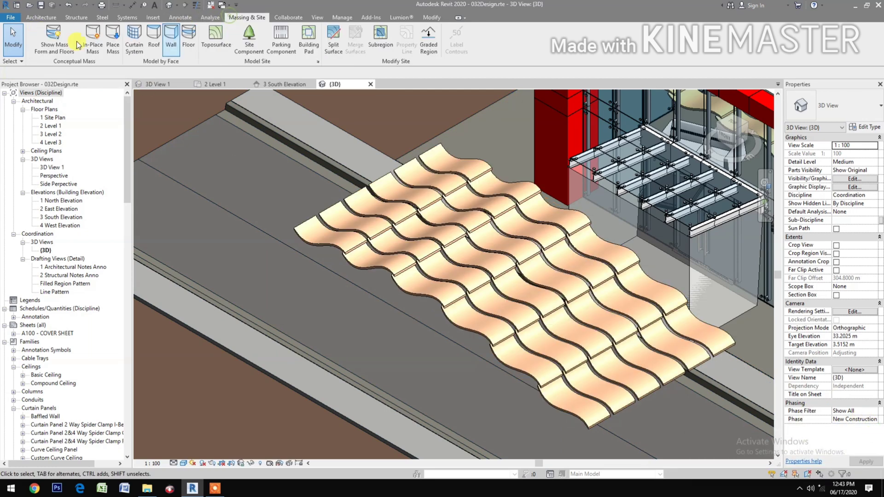